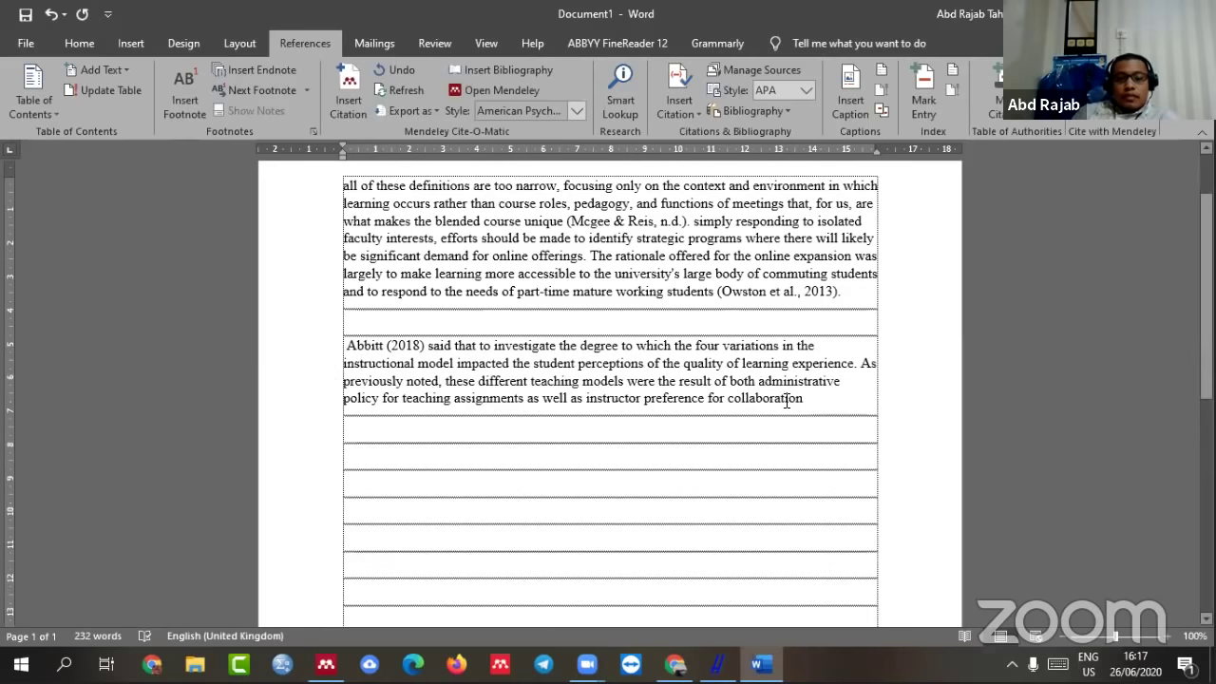
- Justify the paragraph in the document that begins with the 2018 citation
left_click_drag(814, 399, 355, 323)
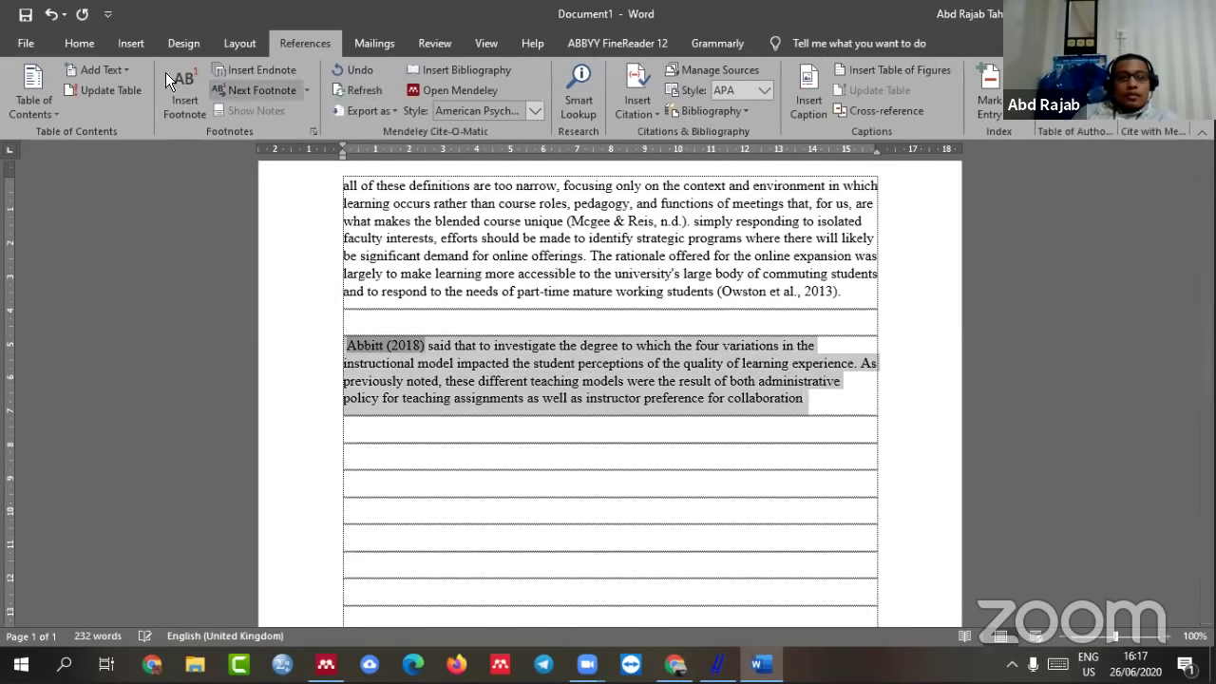
left_click(80, 44)
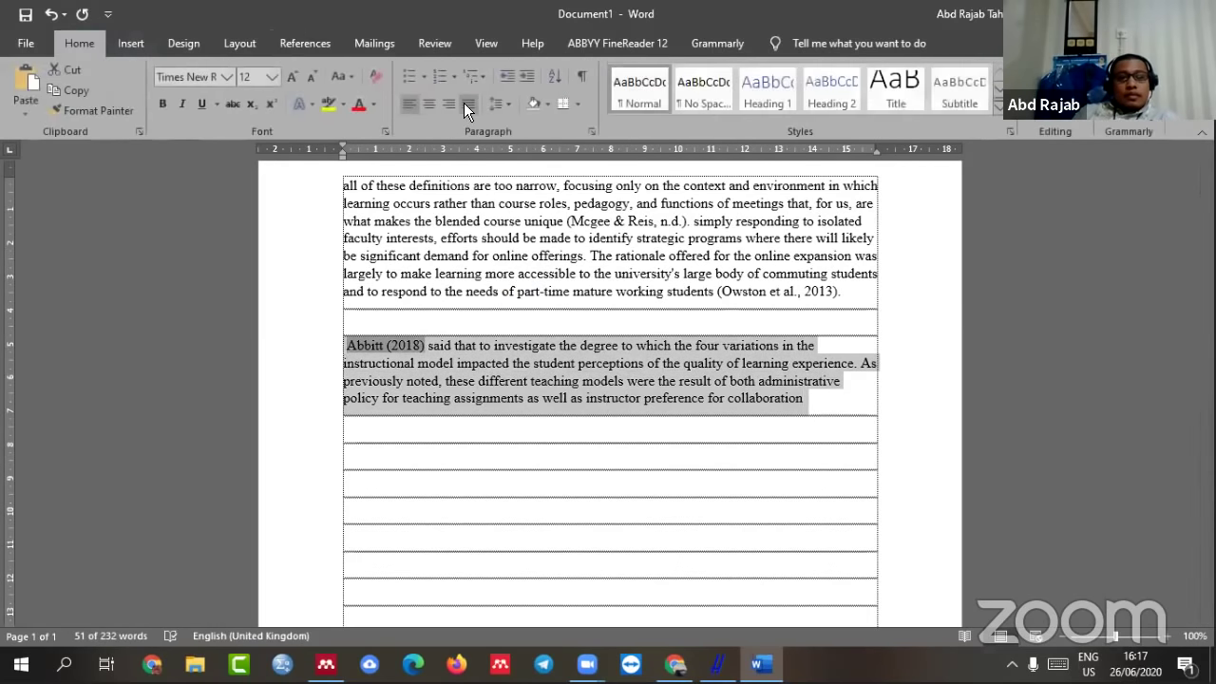
left_click(466, 103)
- Compare the in-text citations in the two paragraphs with the entries in the References list
scroll(578, 424, "down", 3)
scroll(581, 424, "down", 3)
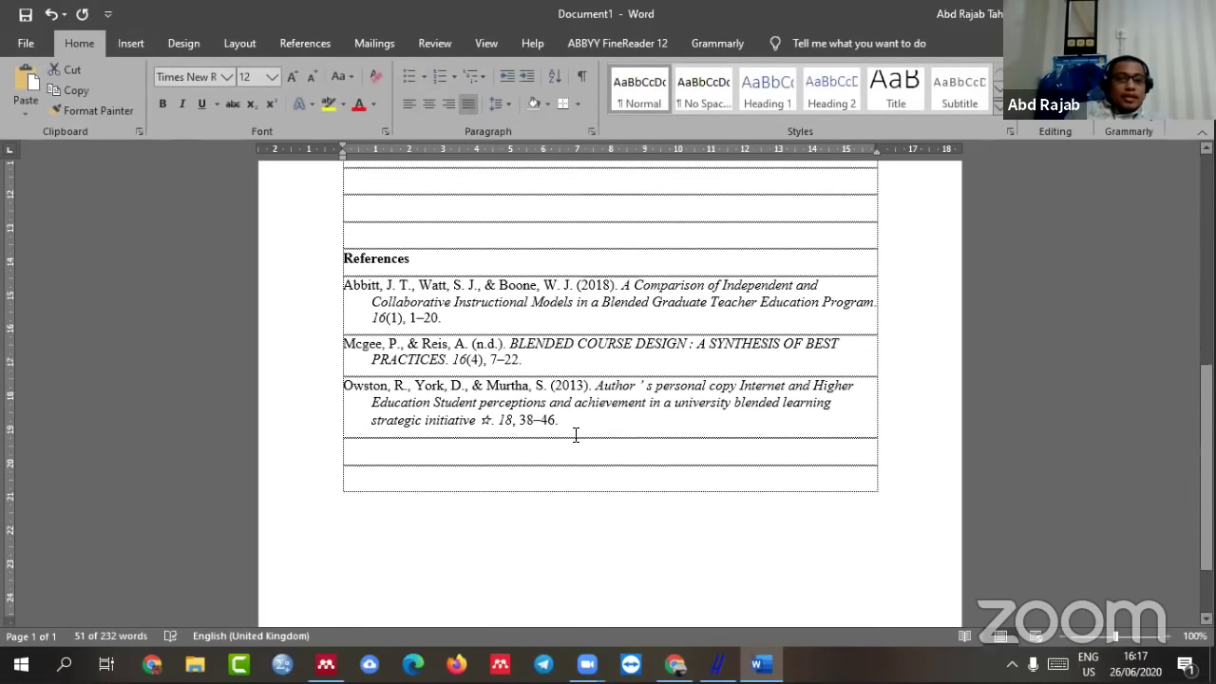
scroll(573, 434, "up", 5)
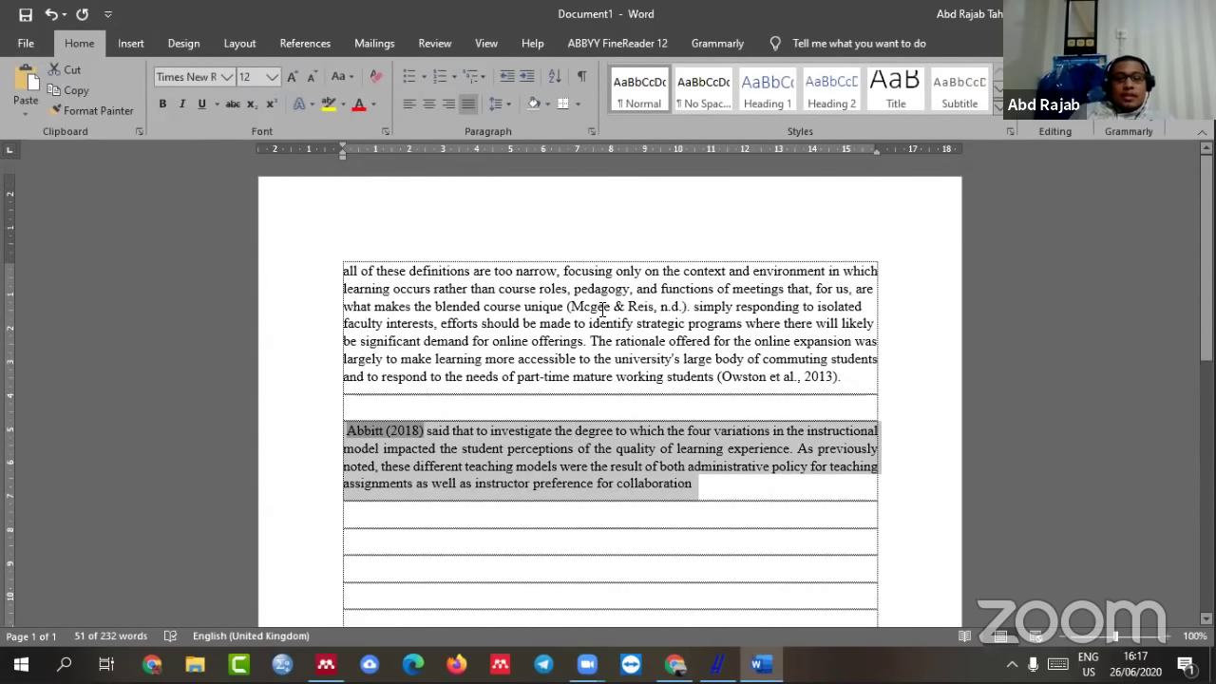
left_click(603, 309)
left_click(742, 375)
left_click(384, 430)
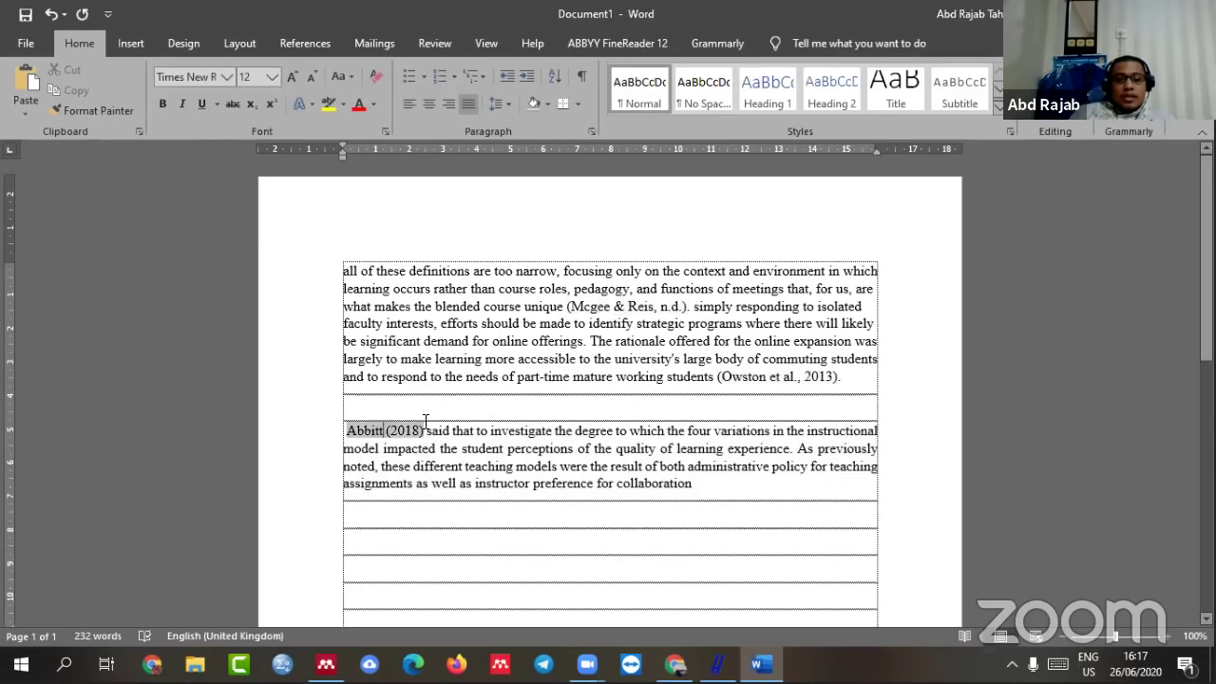
scroll(424, 421, "down", 6)
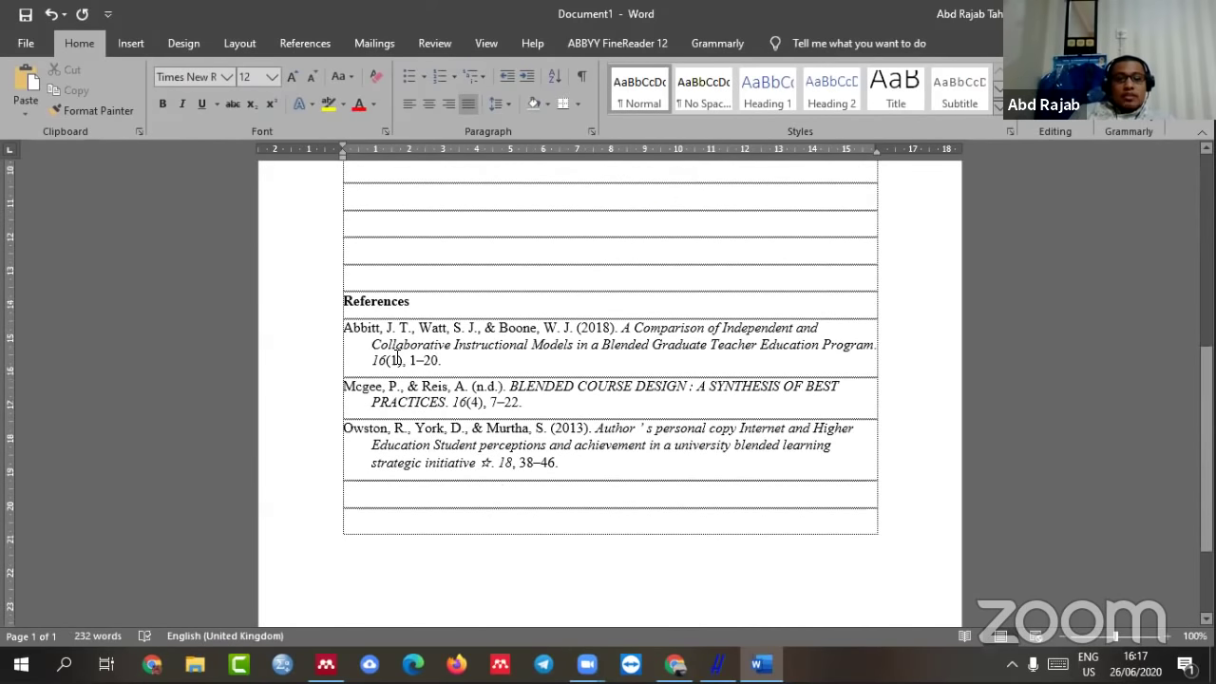
left_click(355, 387)
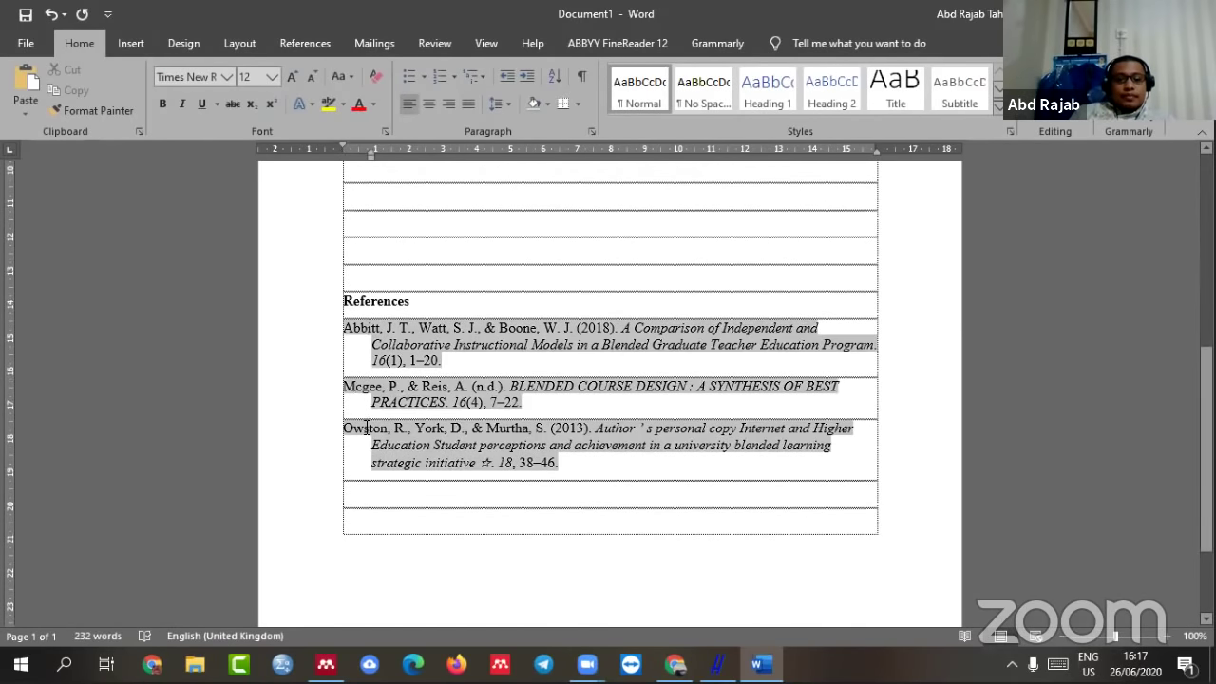
left_click(595, 490)
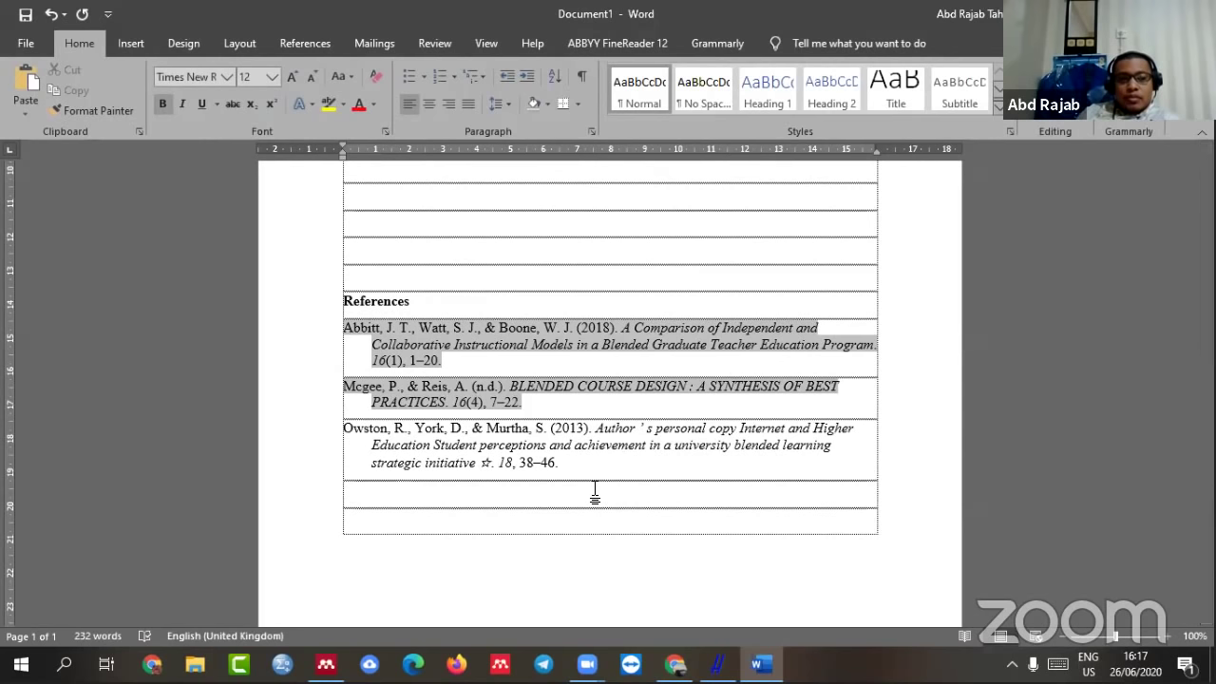
scroll(595, 491, "up", 4)
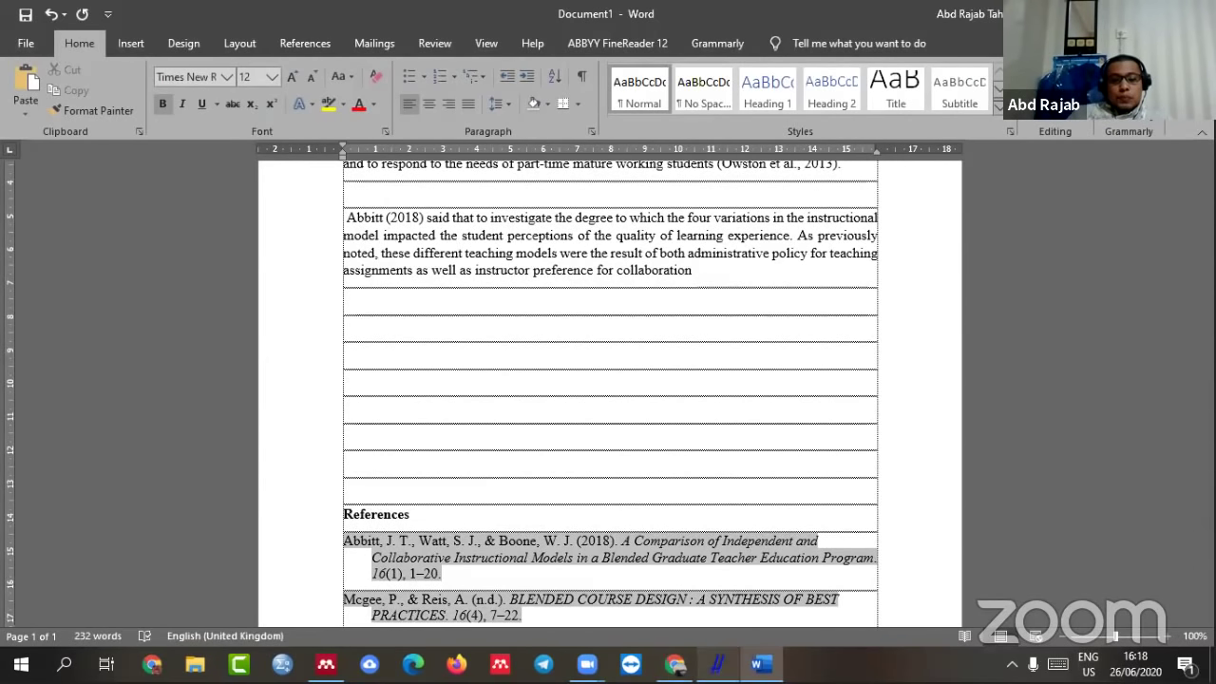
- Switch to Google Chrome and search Google for "publish or perish"
mouse_move(677, 667)
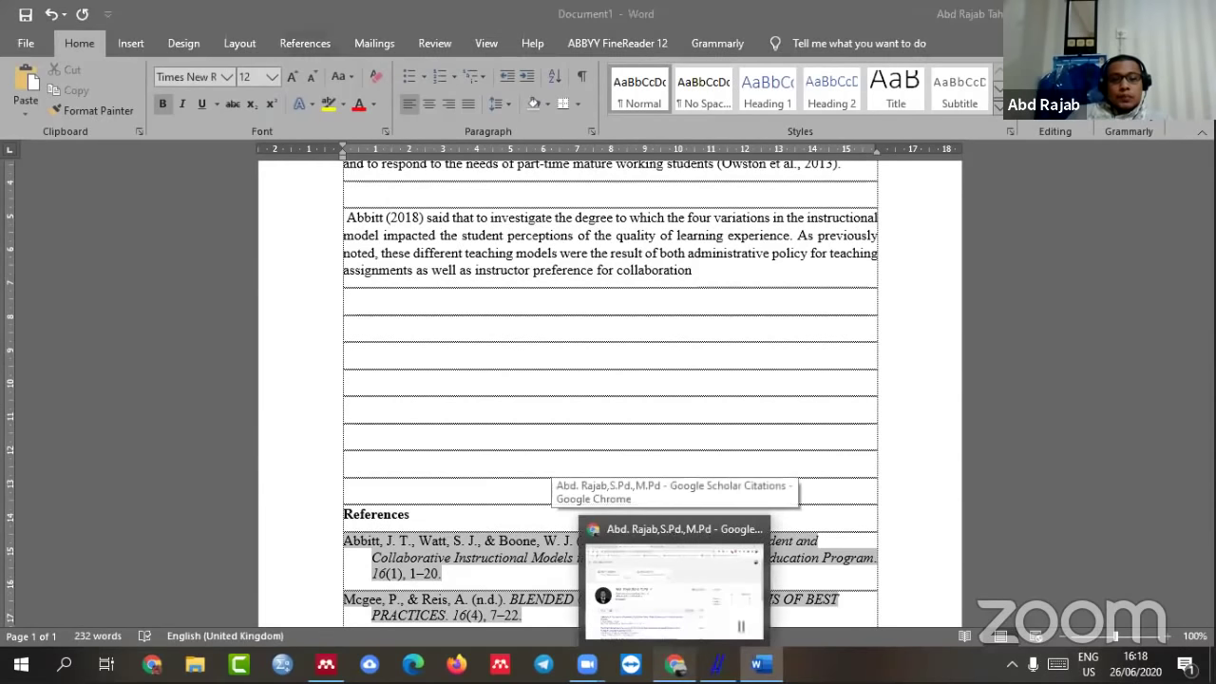
left_click(669, 580)
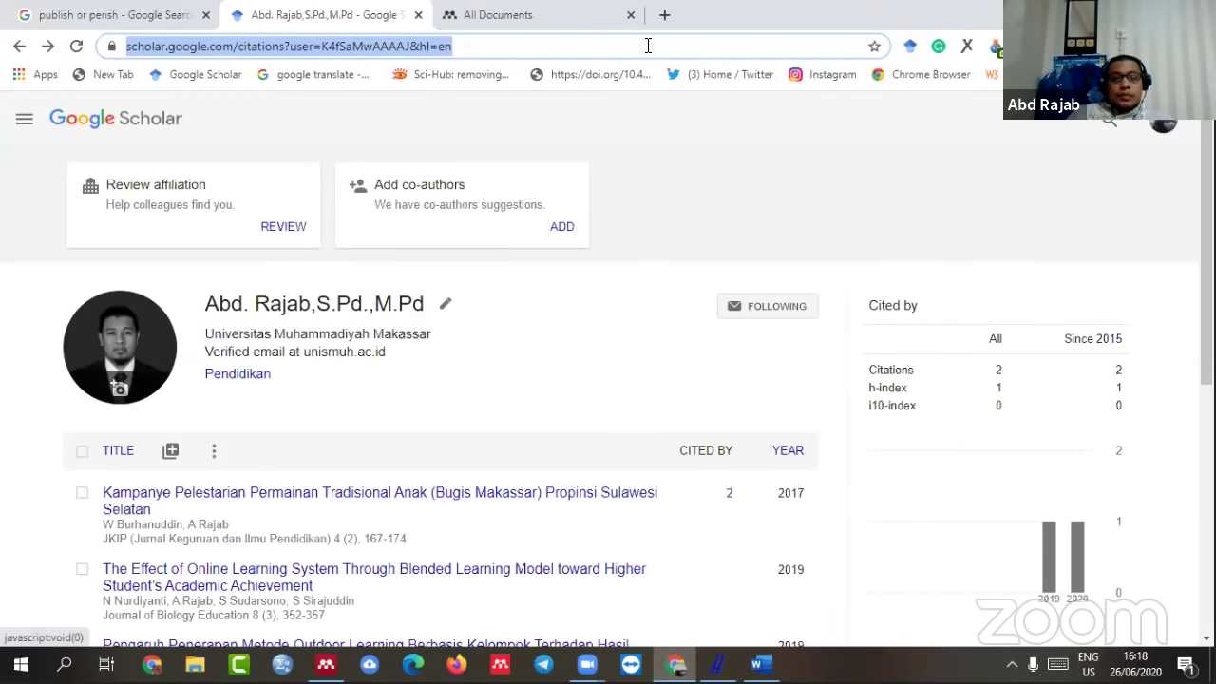
left_click(95, 15)
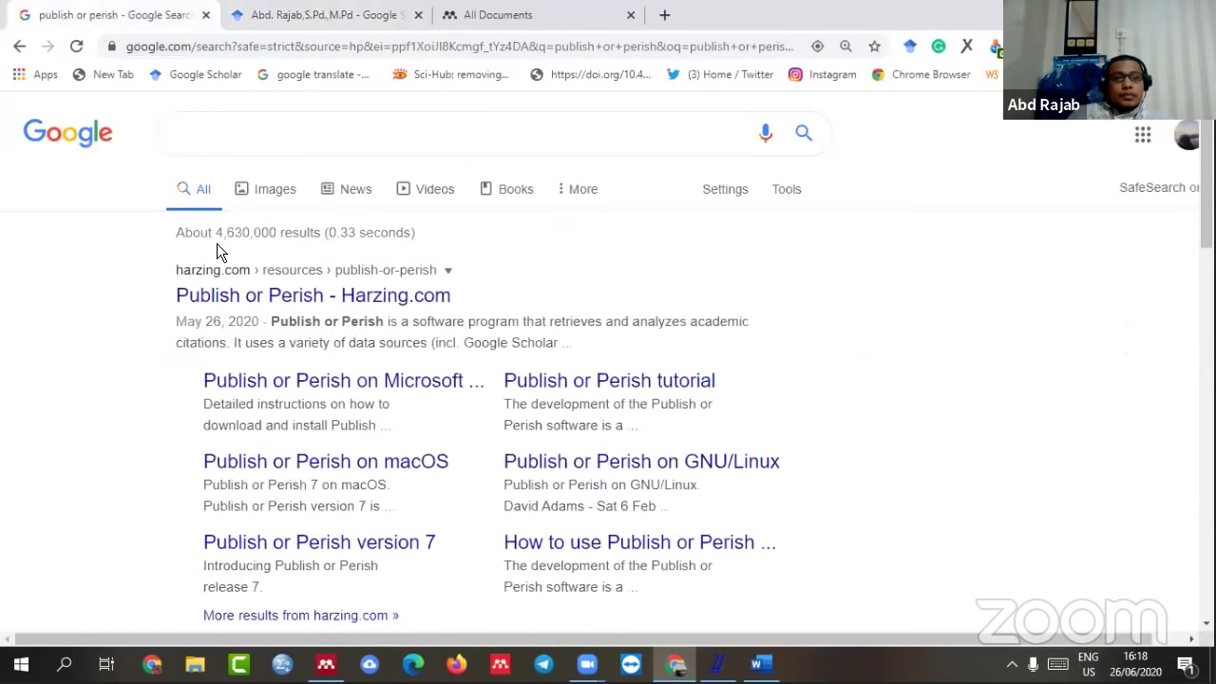
left_click(199, 132)
type("p")
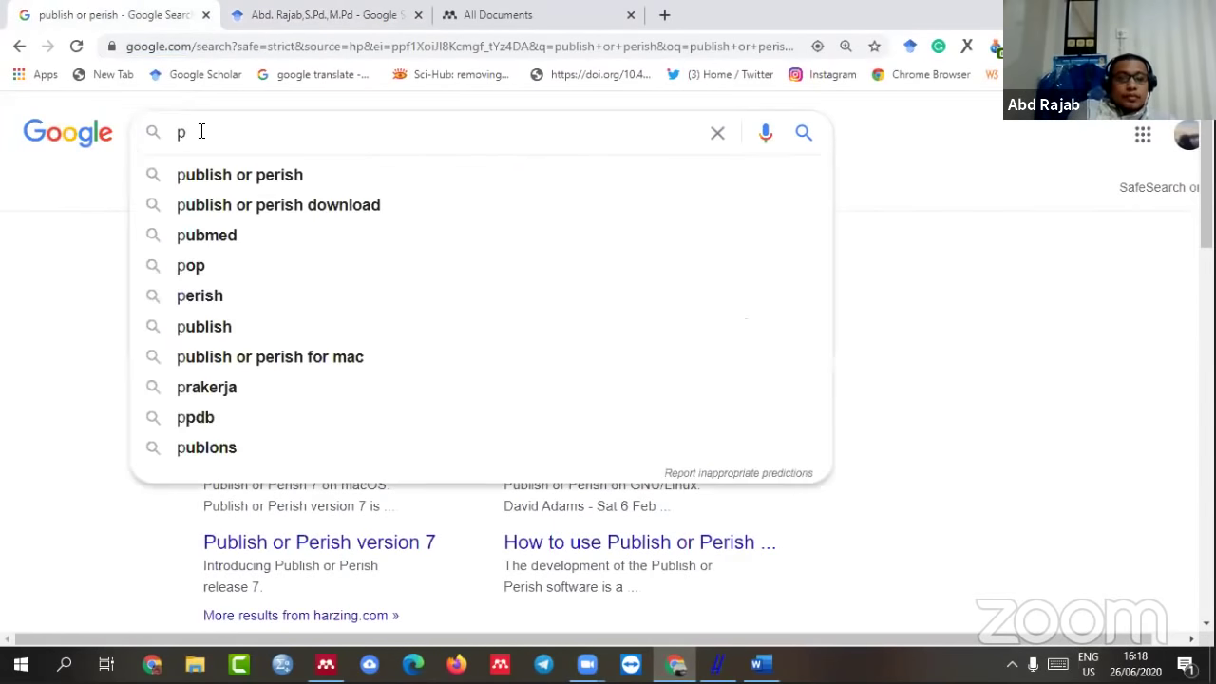
type("ubl")
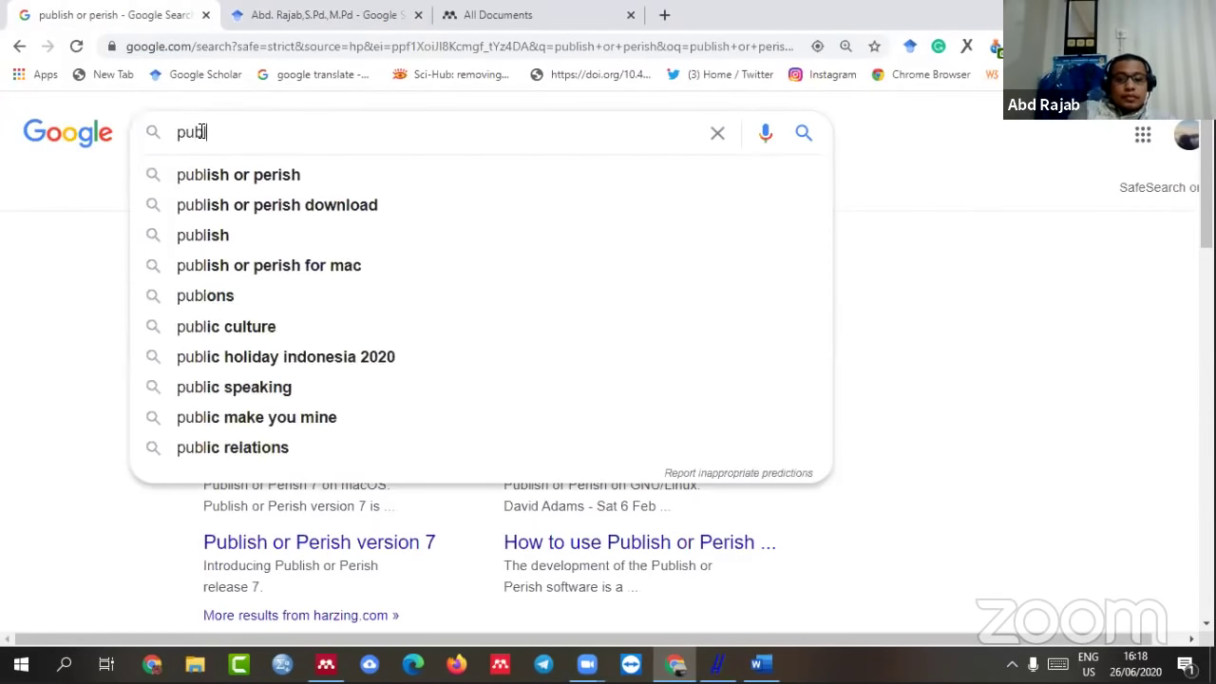
type("ish or ")
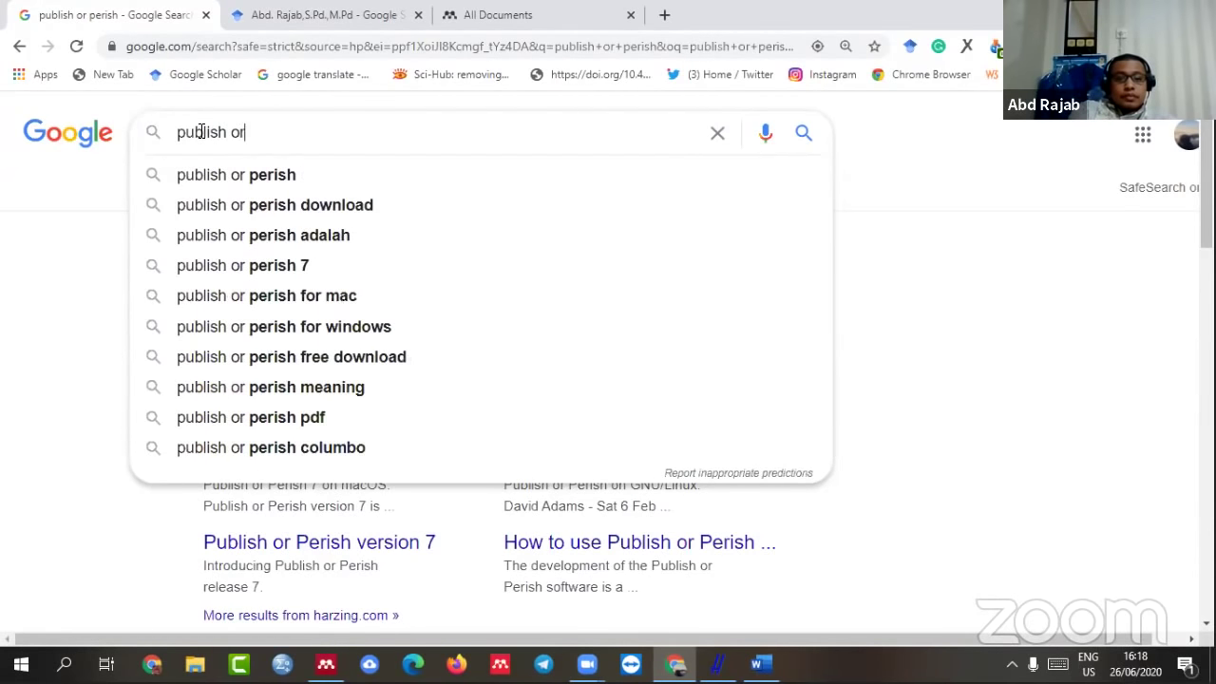
type("perish")
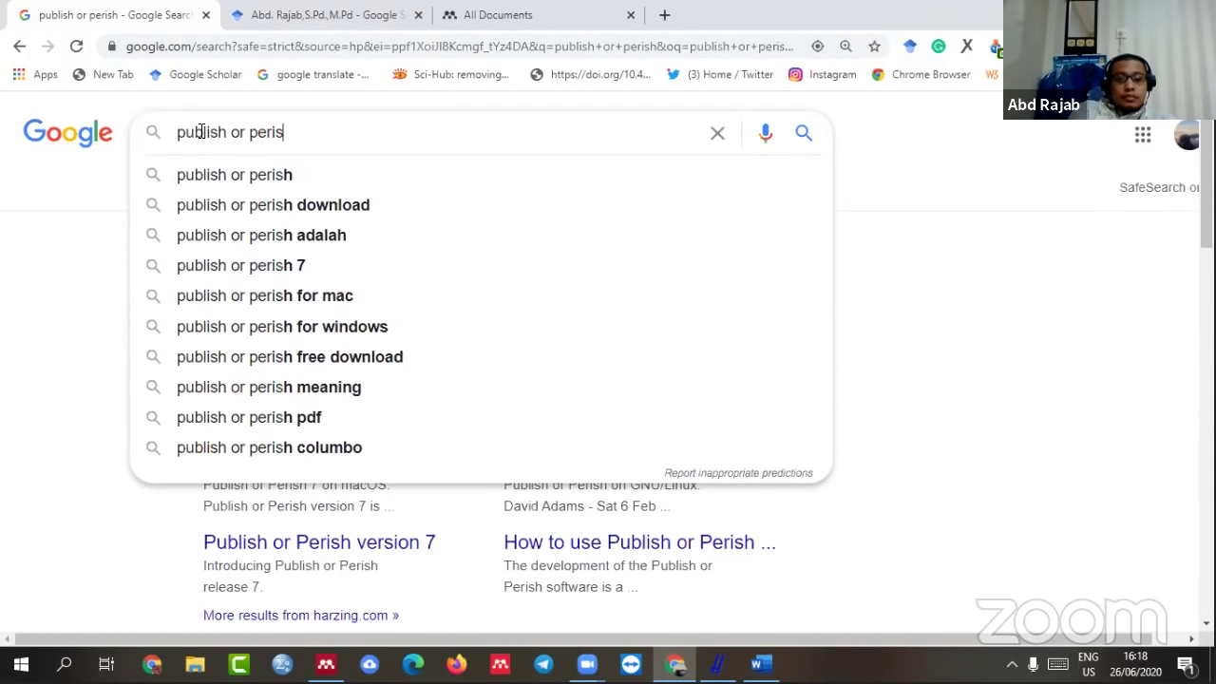
left_click(228, 174)
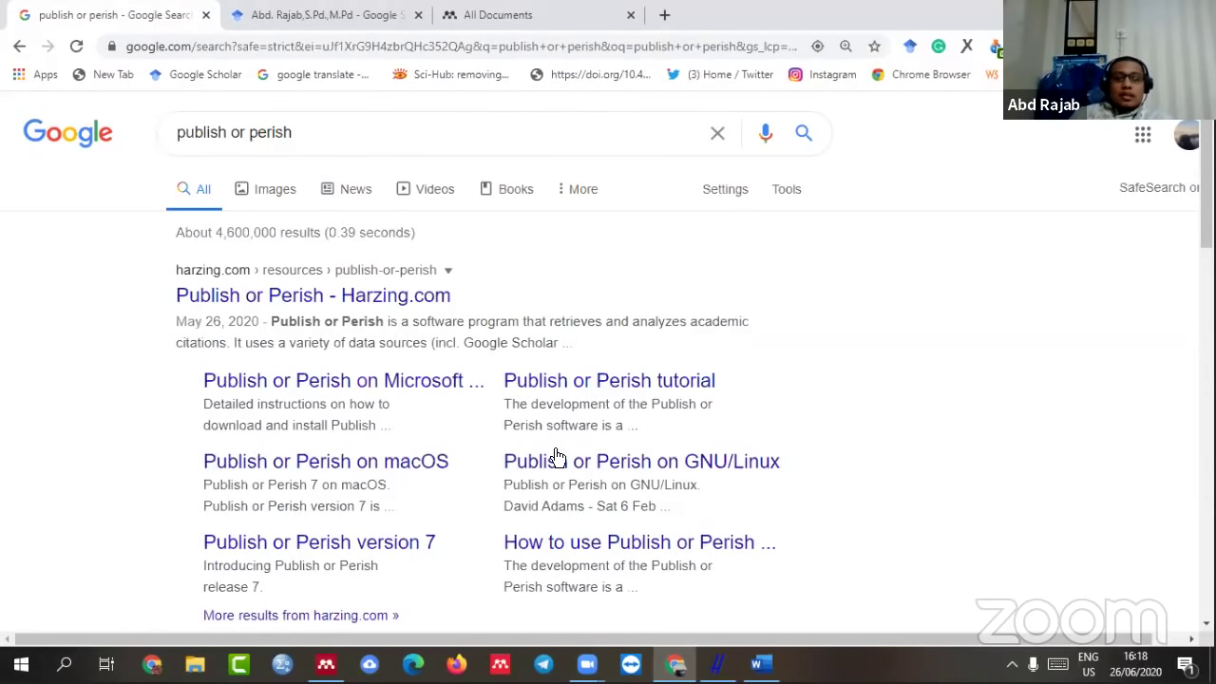
- Open the Publish or Perish page on Harzing.com from the search results and look at the installed Publish or Perish program
left_click(717, 663)
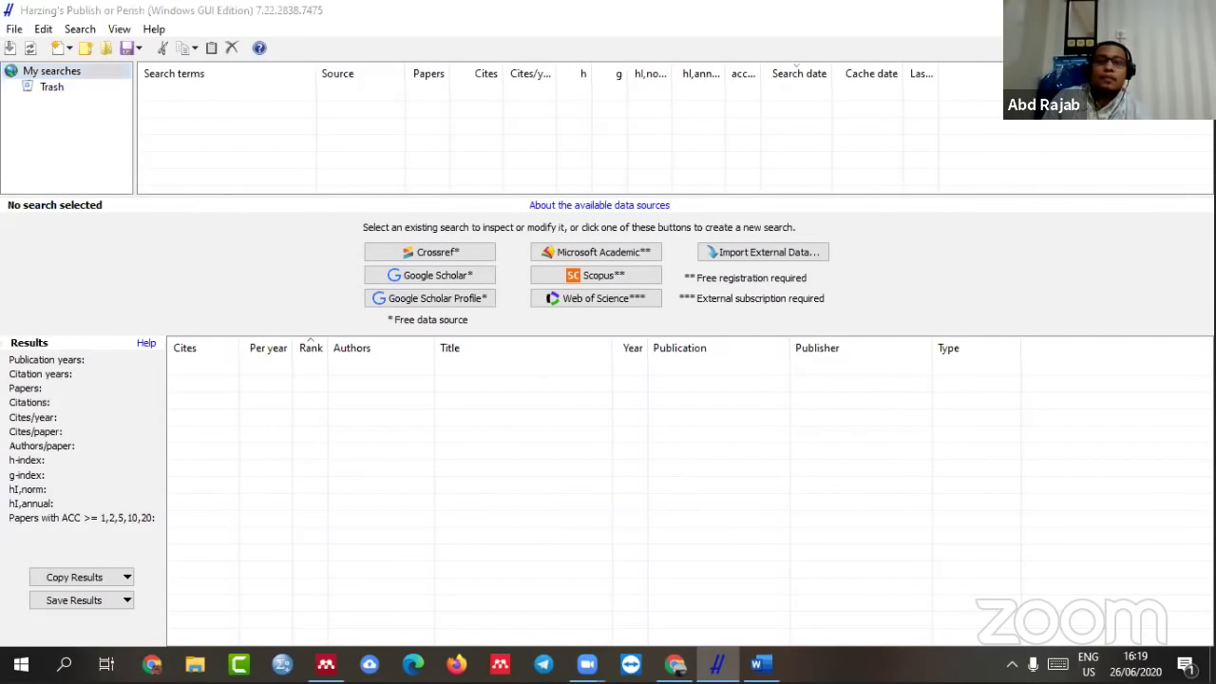
key("alt+Tab")
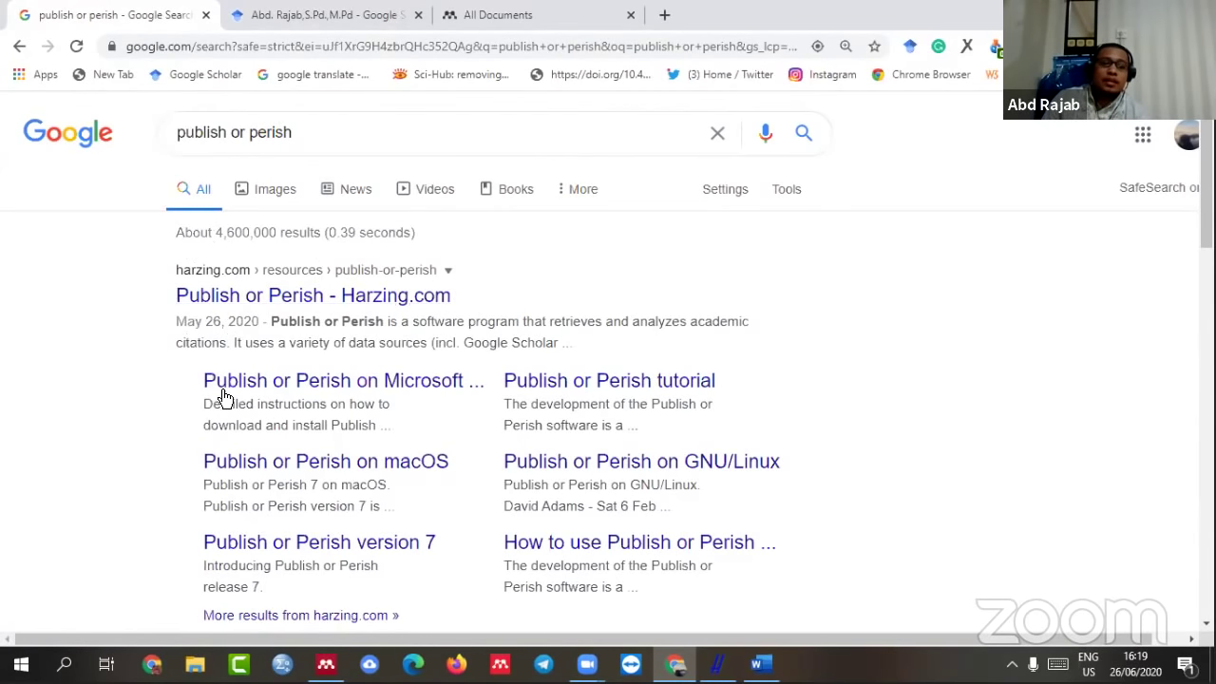
scroll(456, 444, "down", 2)
scroll(461, 448, "up", 1)
scroll(462, 455, "up", 1)
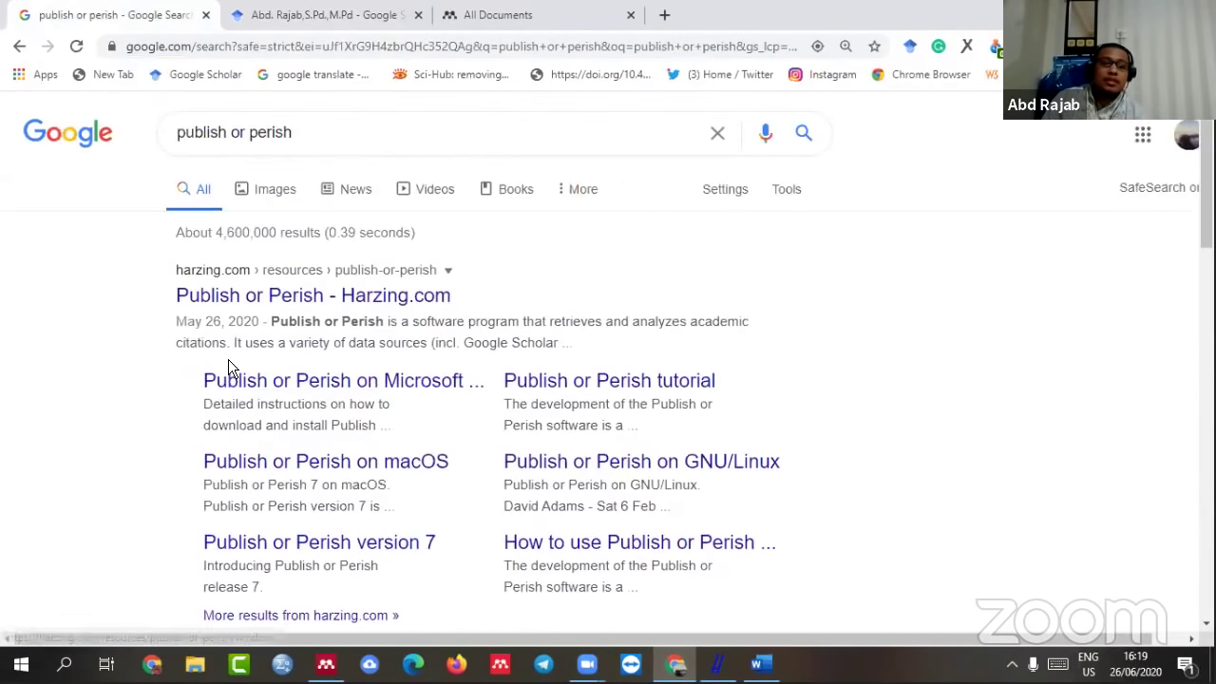
left_click(236, 305)
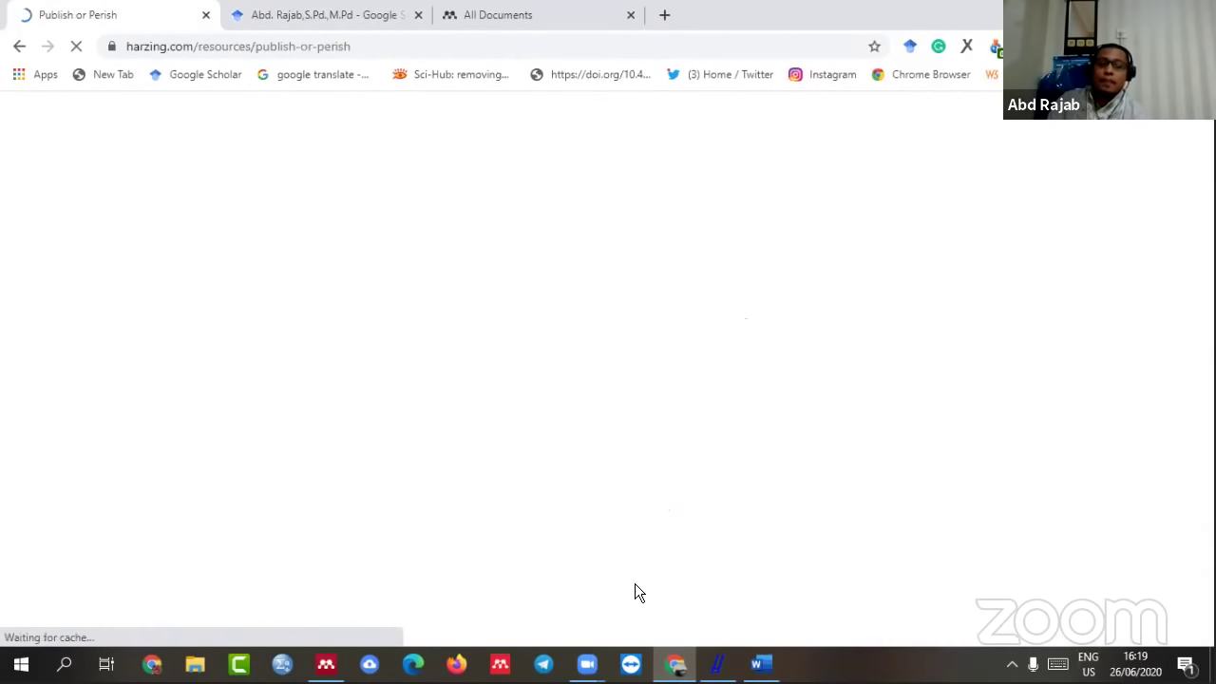
left_click(716, 663)
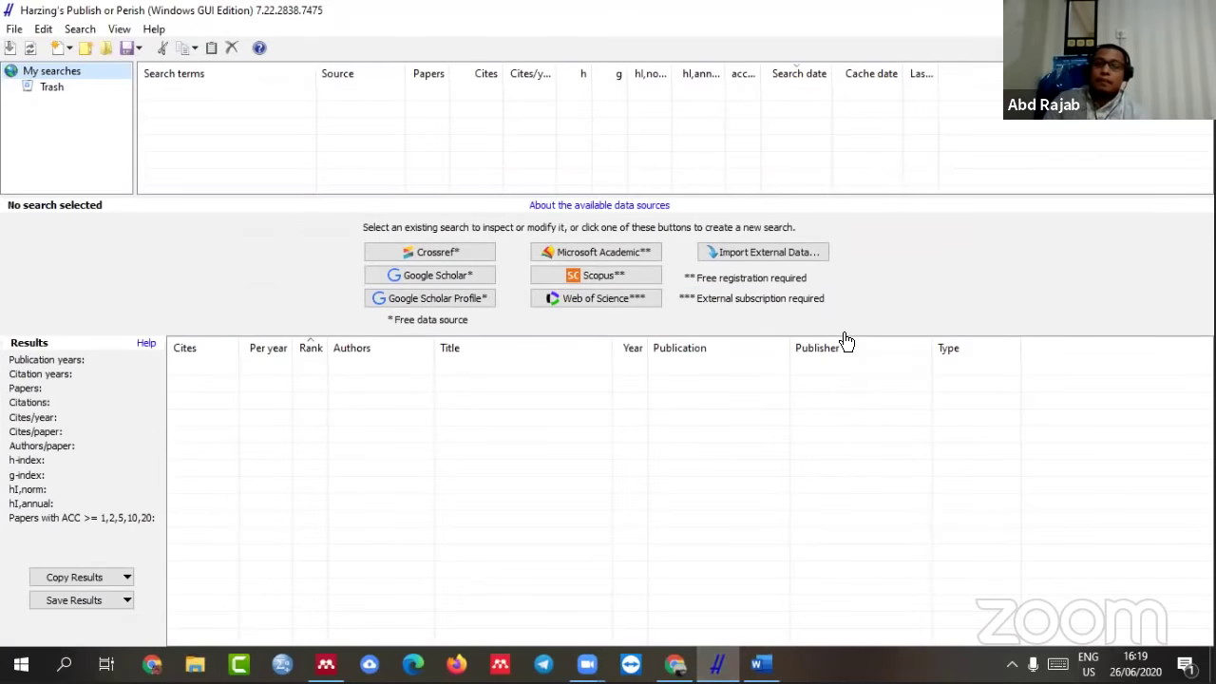
key("alt+Tab")
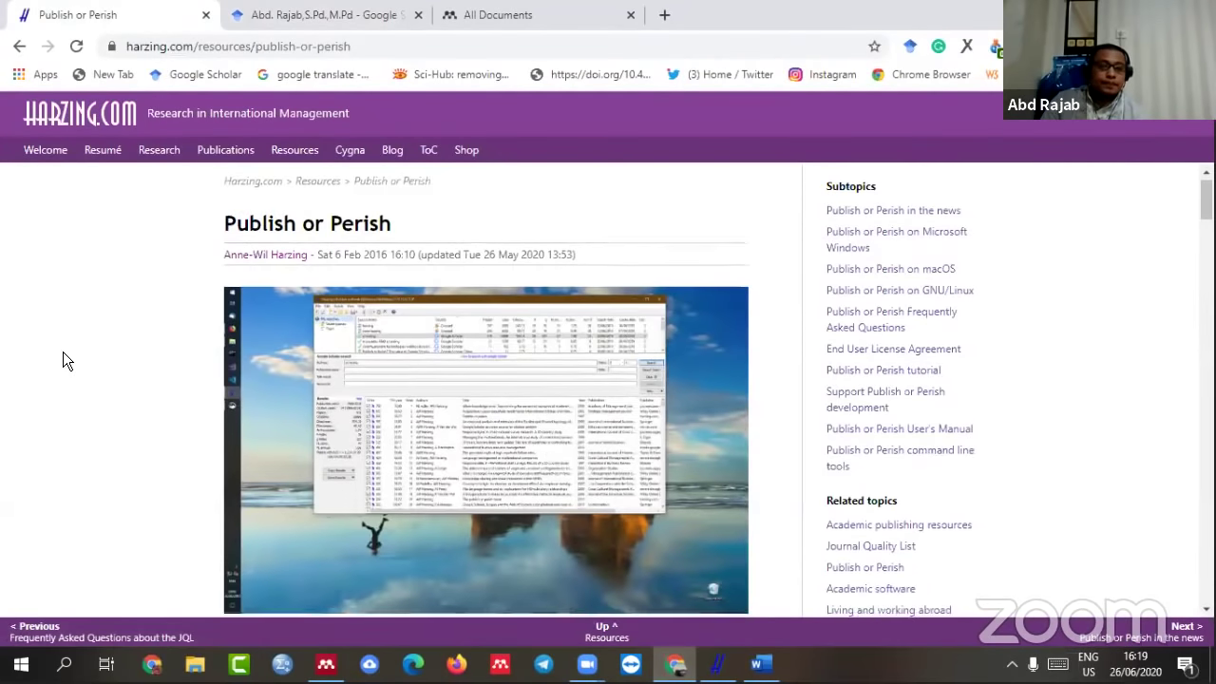
- Examine the Publish or Perish page, including its metrics and the download sections for Microsoft Windows, macOS and GNU/Linux
scroll(63, 352, "down", 4)
scroll(62, 351, "up", 4)
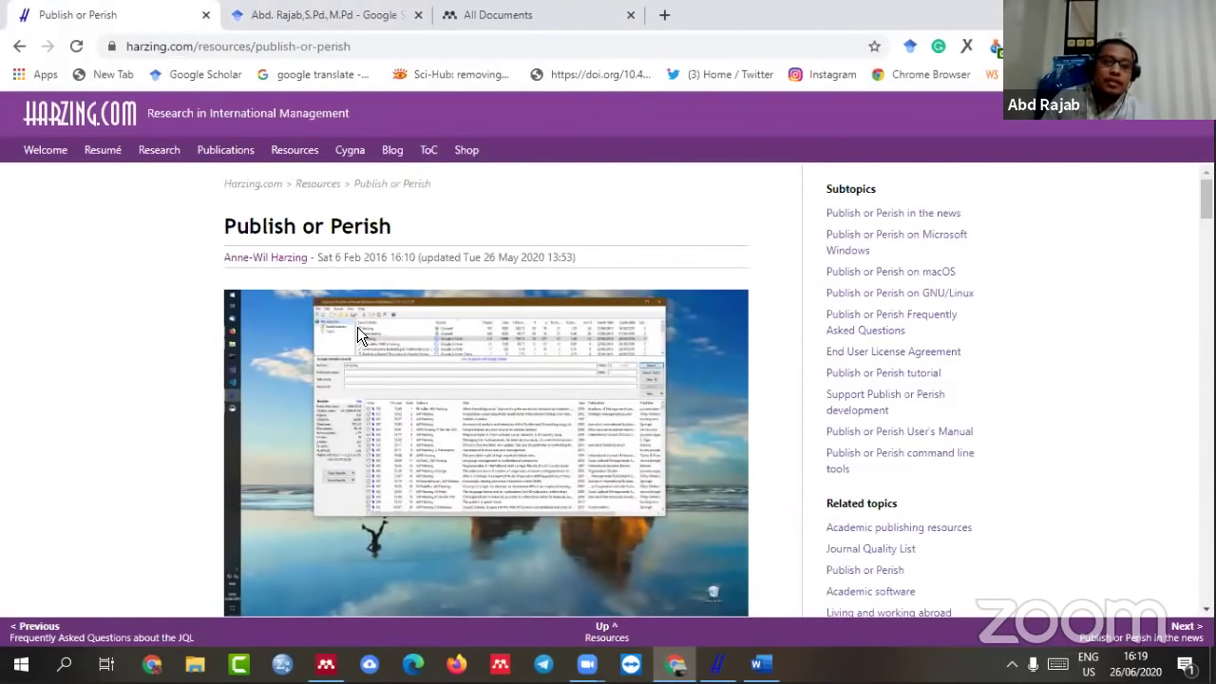
scroll(357, 327, "down", 5)
scroll(357, 327, "down", 2)
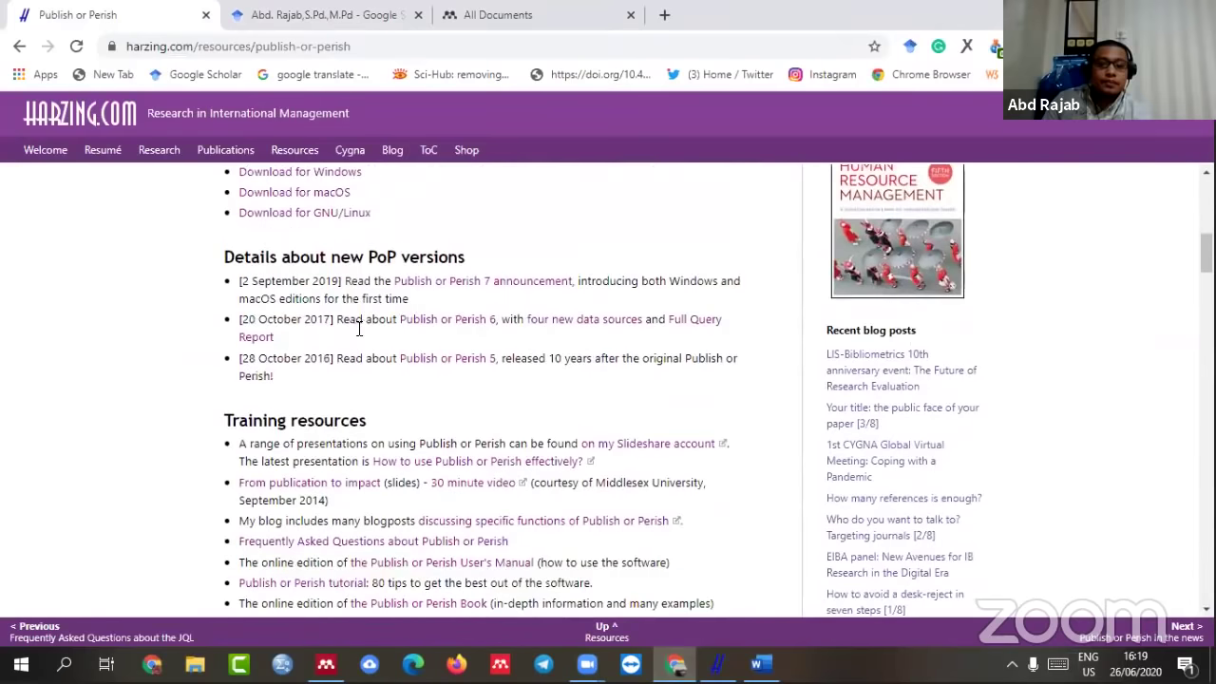
scroll(359, 328, "down", 6)
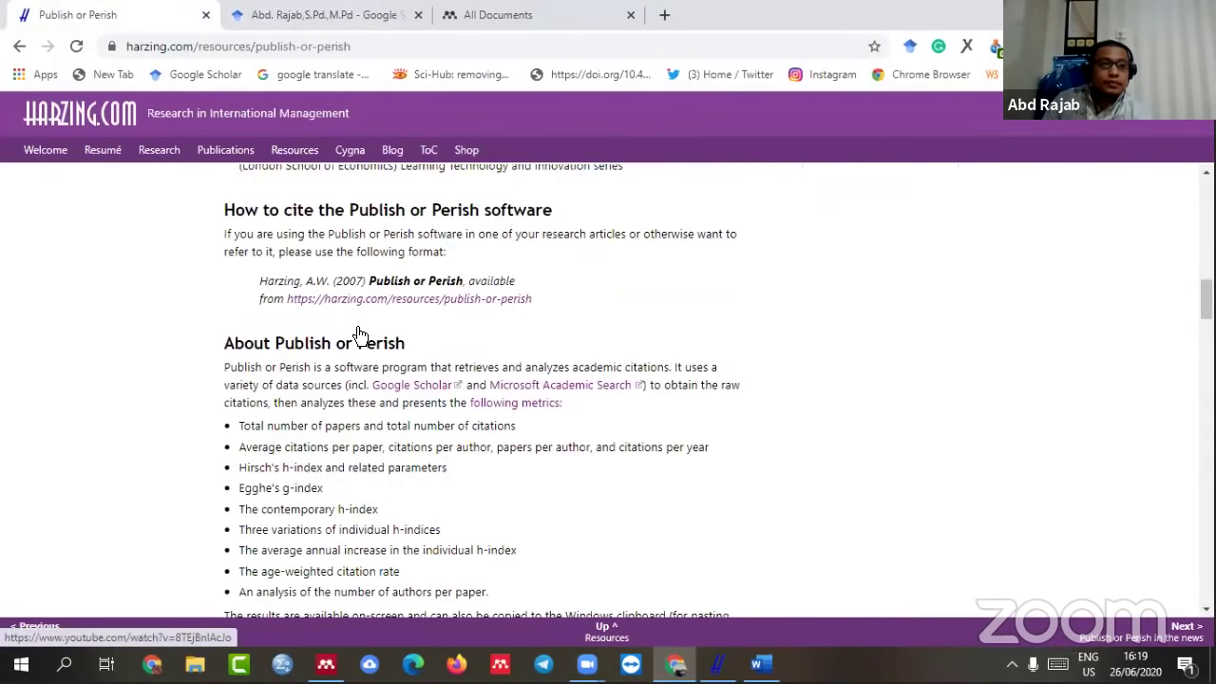
scroll(359, 333, "down", 6)
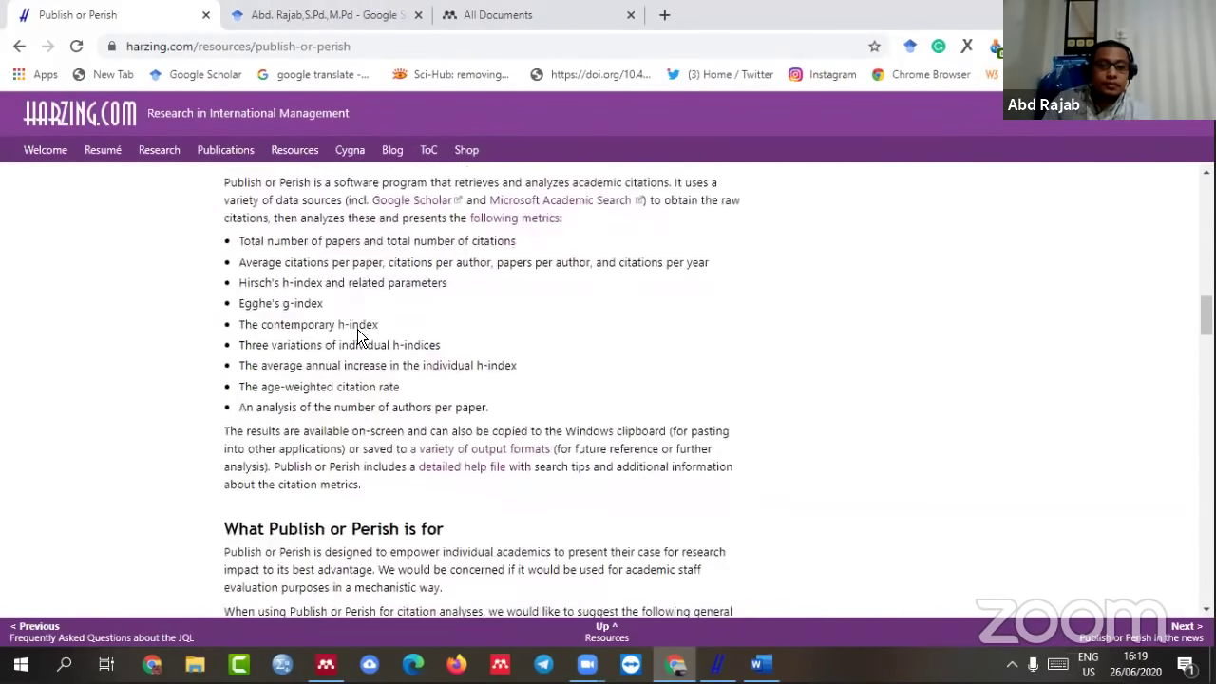
scroll(357, 330, "down", 3)
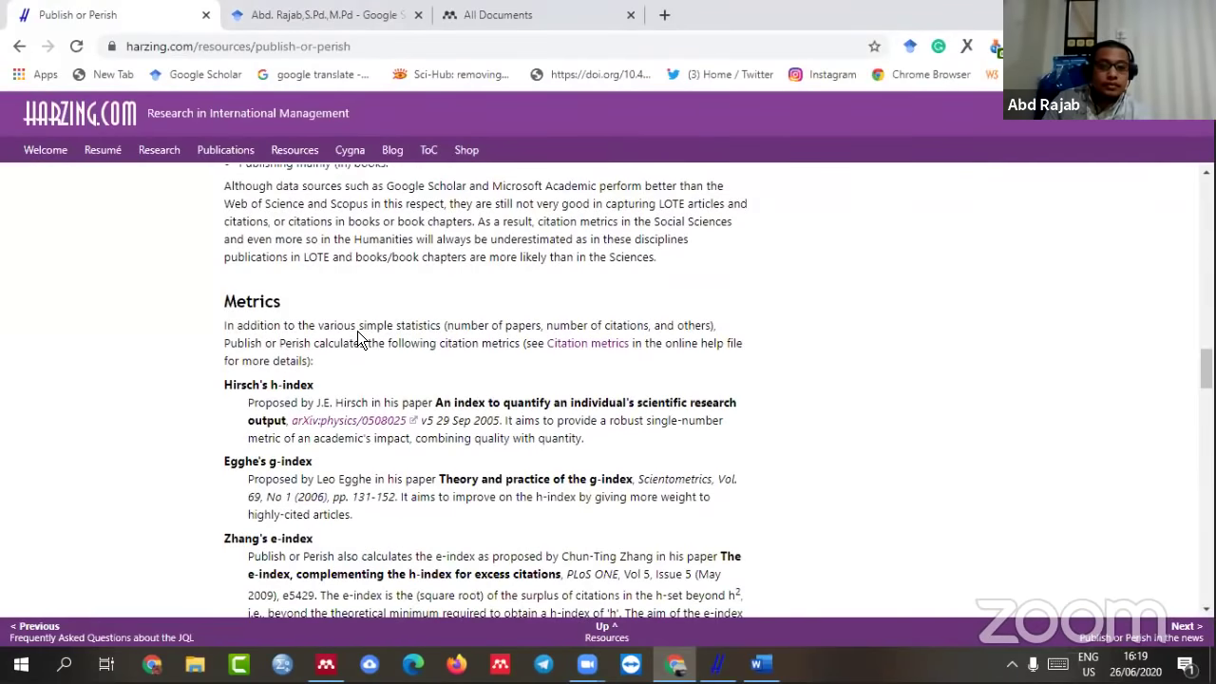
scroll(358, 331, "down", 2)
scroll(359, 333, "down", 10)
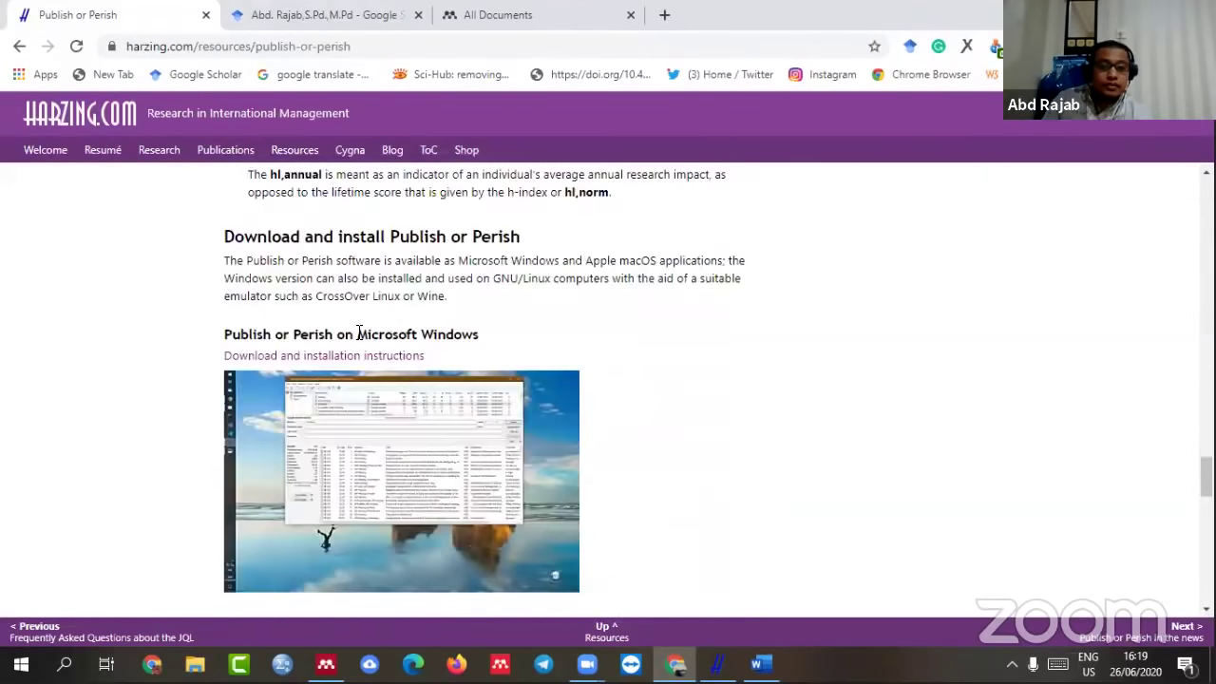
scroll(359, 333, "down", 3)
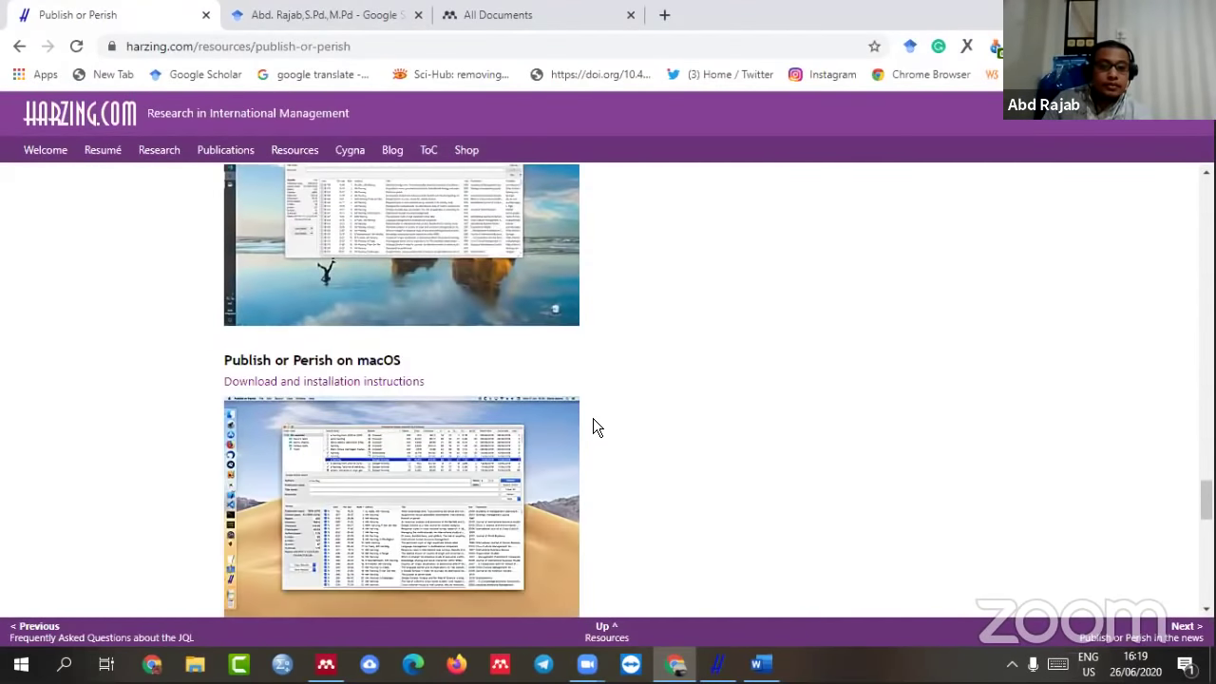
scroll(557, 437, "up", 3)
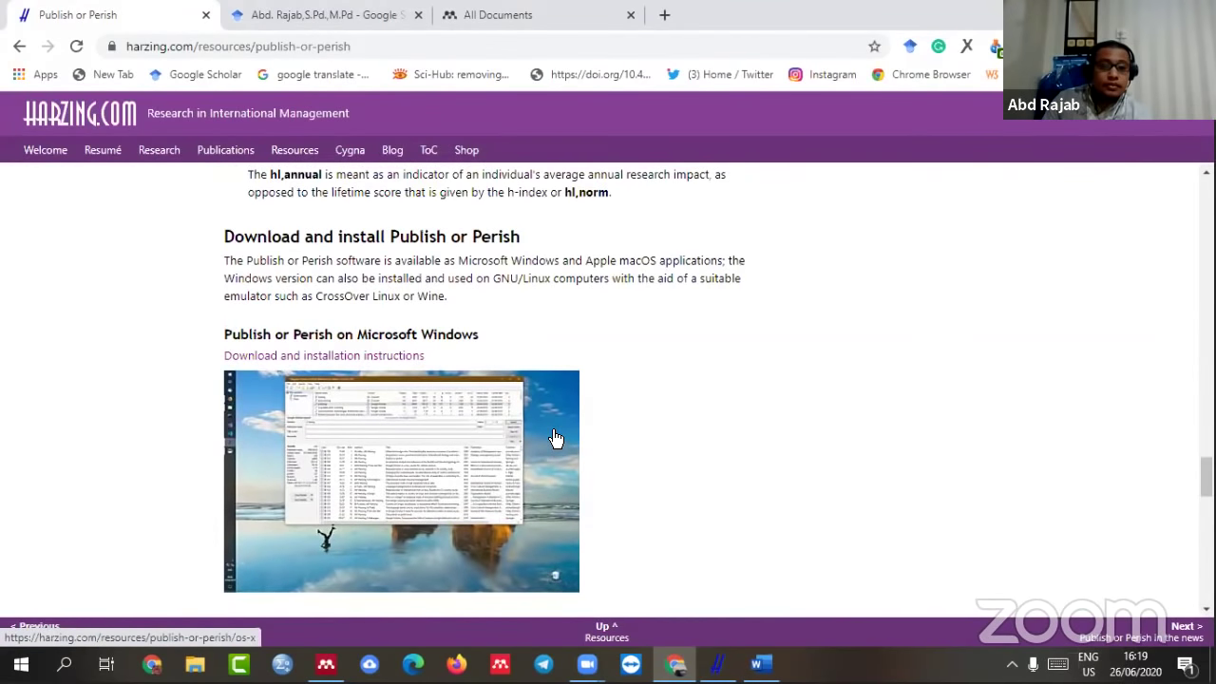
scroll(402, 397, "down", 6)
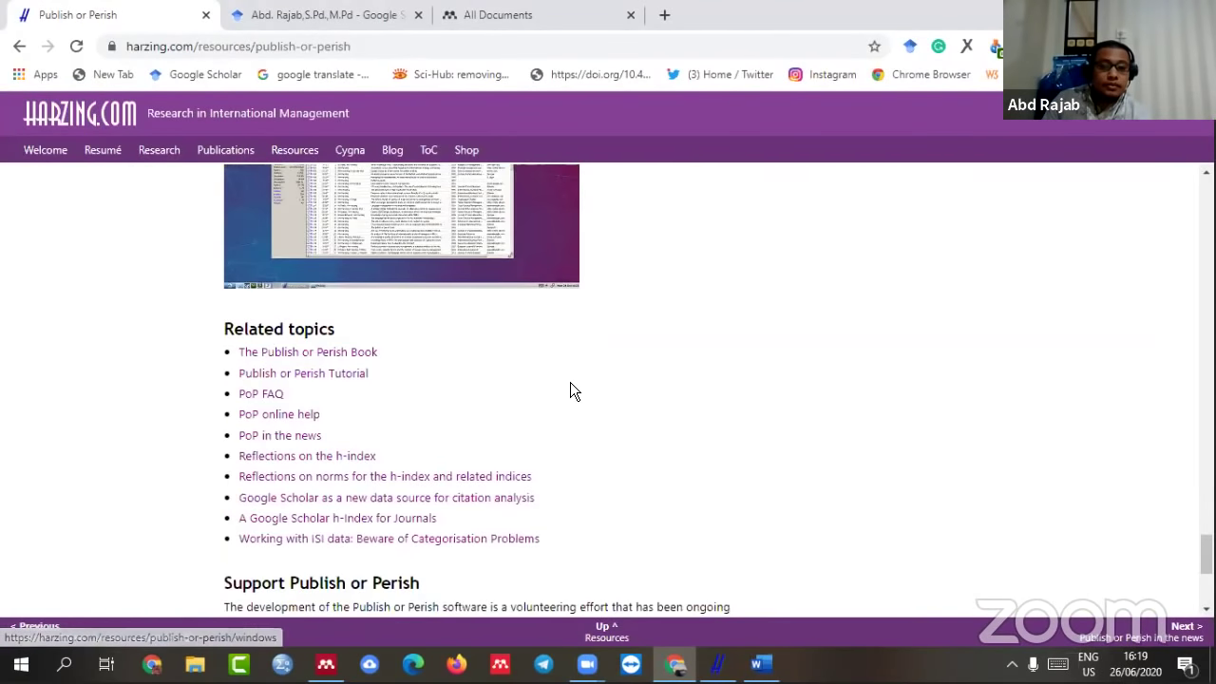
scroll(570, 391, "down", 3)
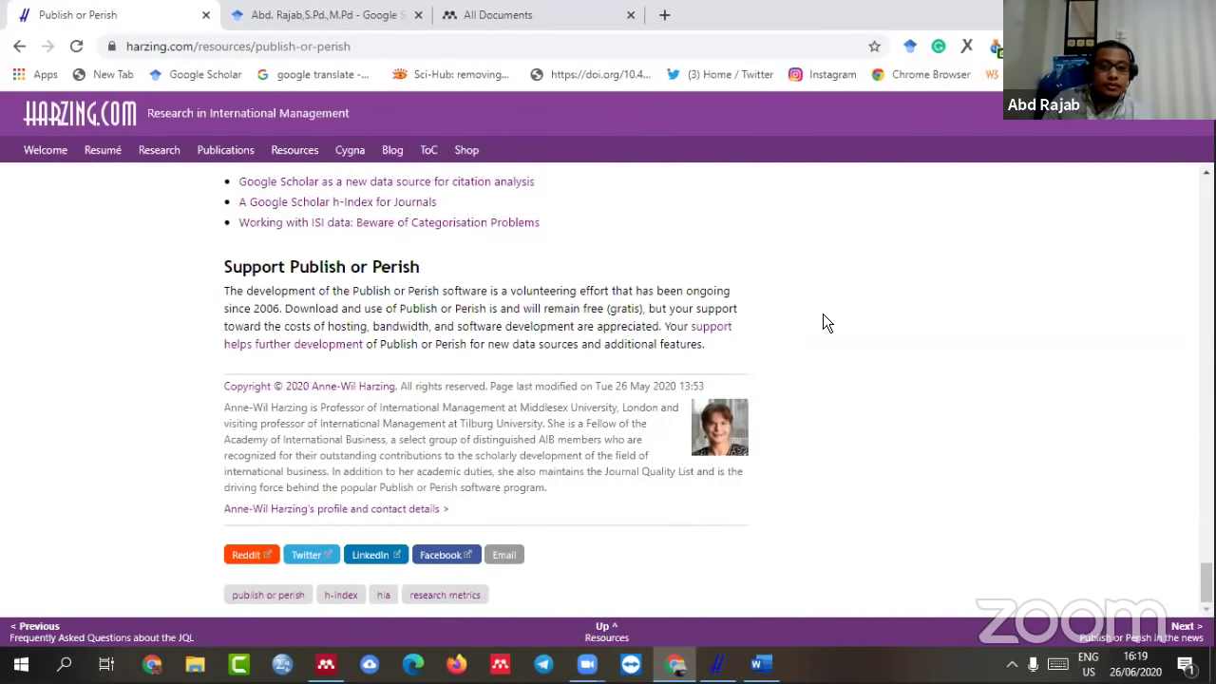
scroll(846, 334, "up", 6)
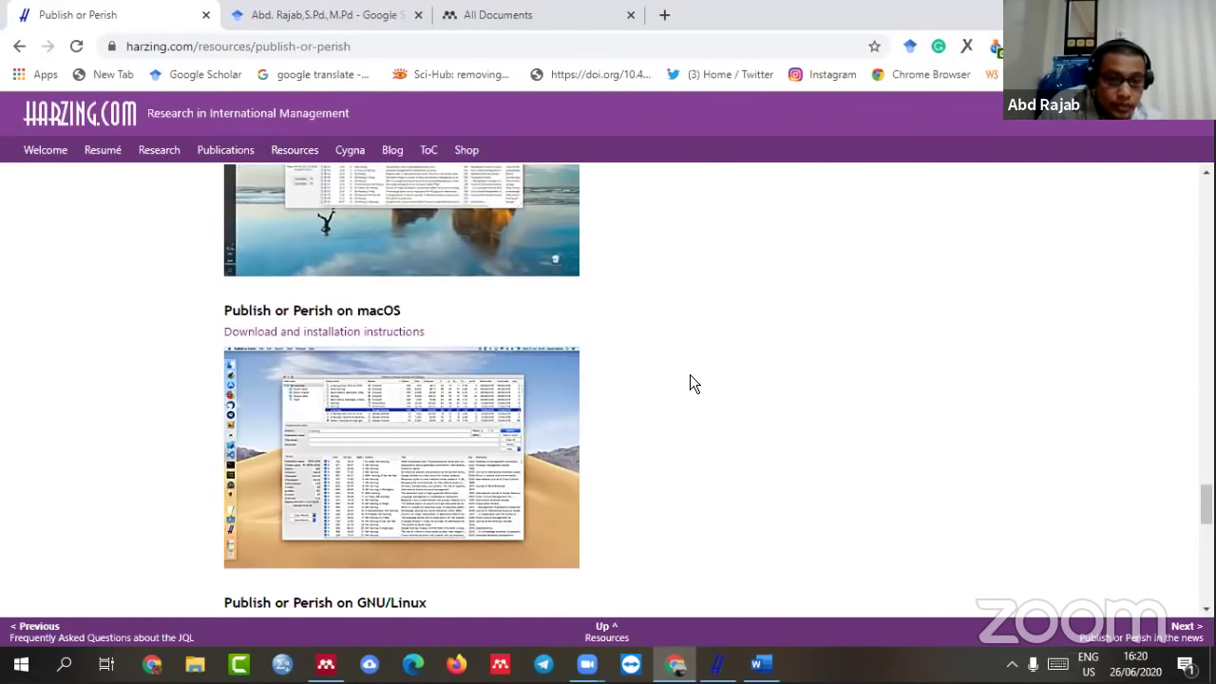
scroll(691, 380, "up", 3)
scroll(694, 381, "up", 3)
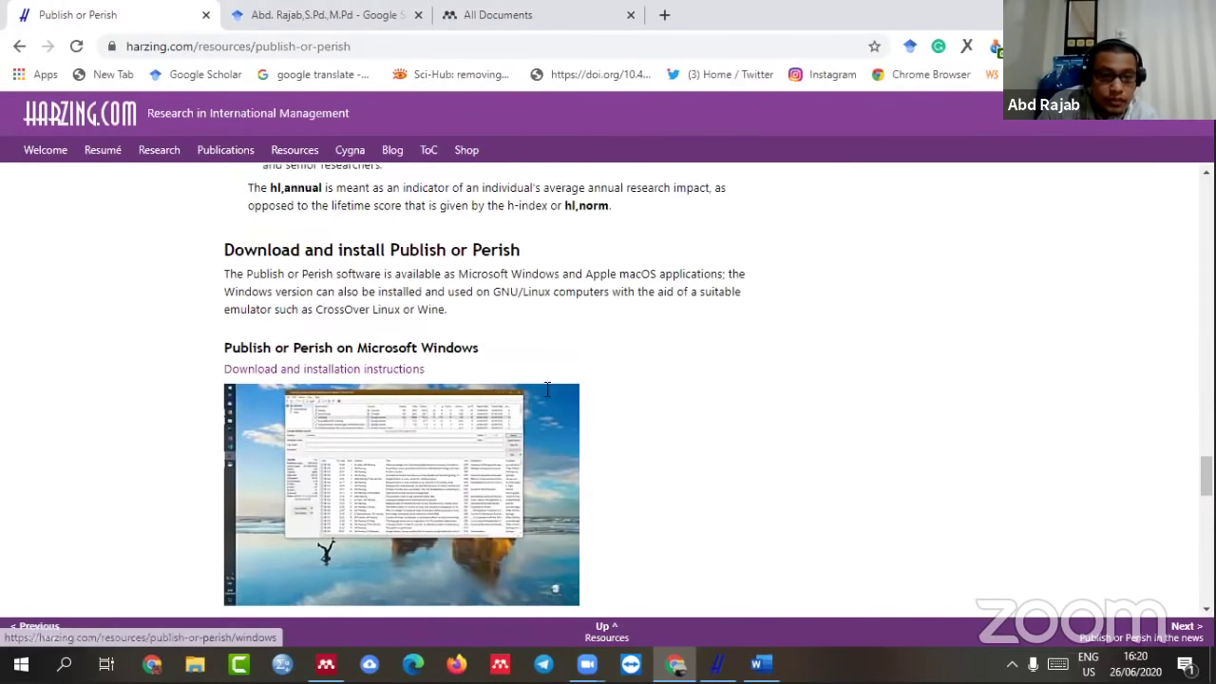
- Open the Microsoft Windows download and installation instructions in a new tab and go to the download information
scroll(764, 425, "down", 3)
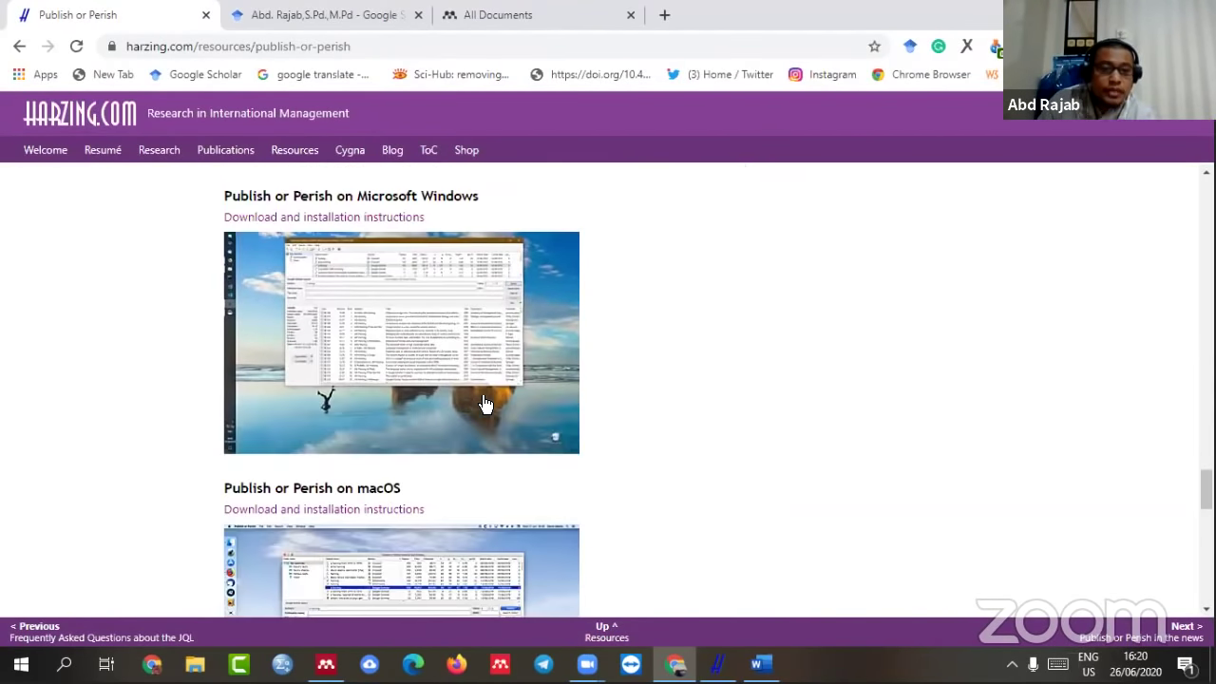
right_click(349, 217)
left_click(388, 232)
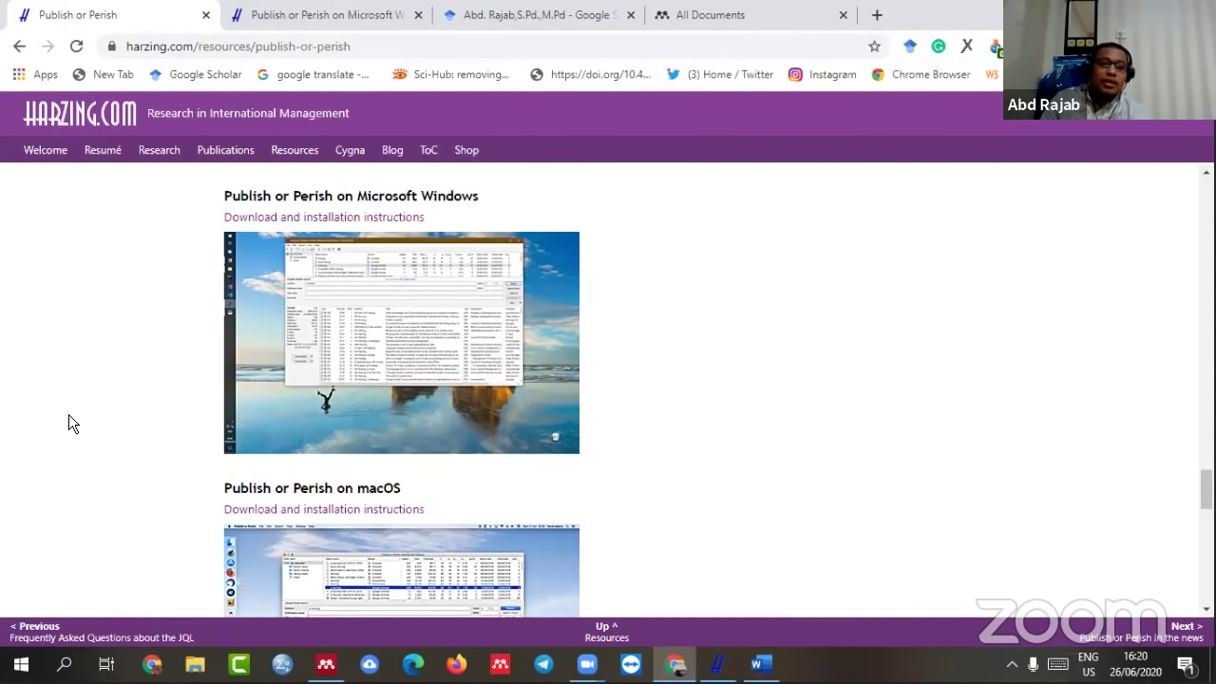
scroll(416, 403, "down", 1)
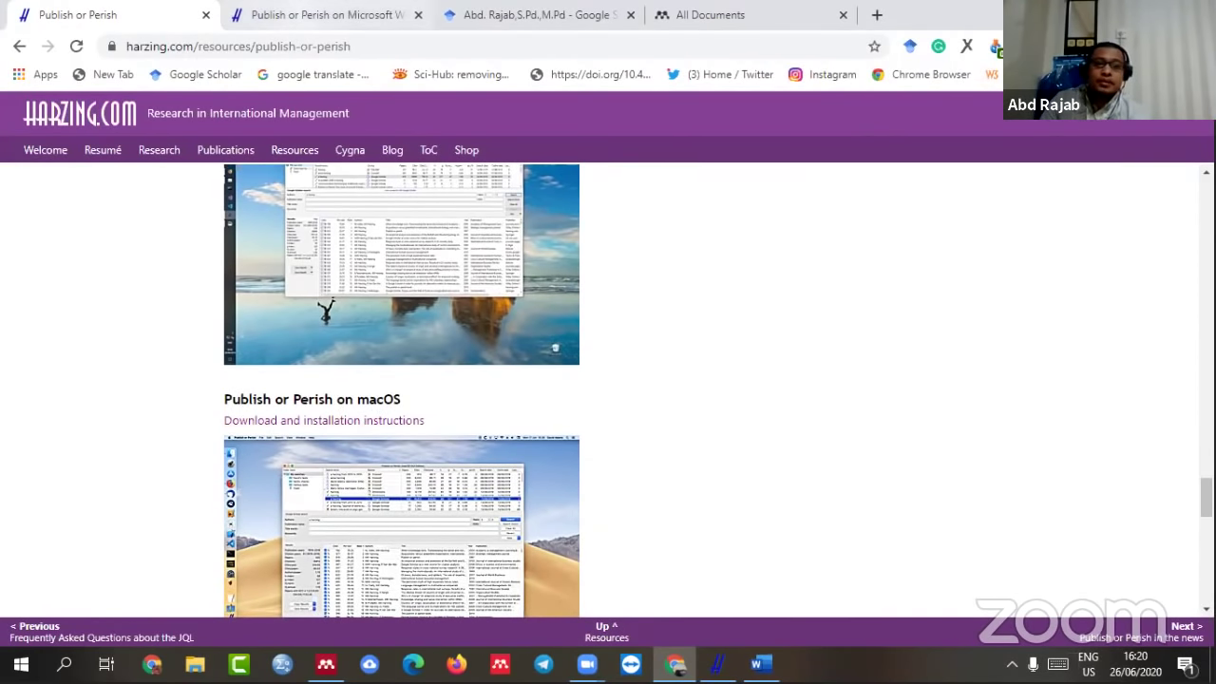
left_click(323, 14)
scroll(86, 304, "down", 5)
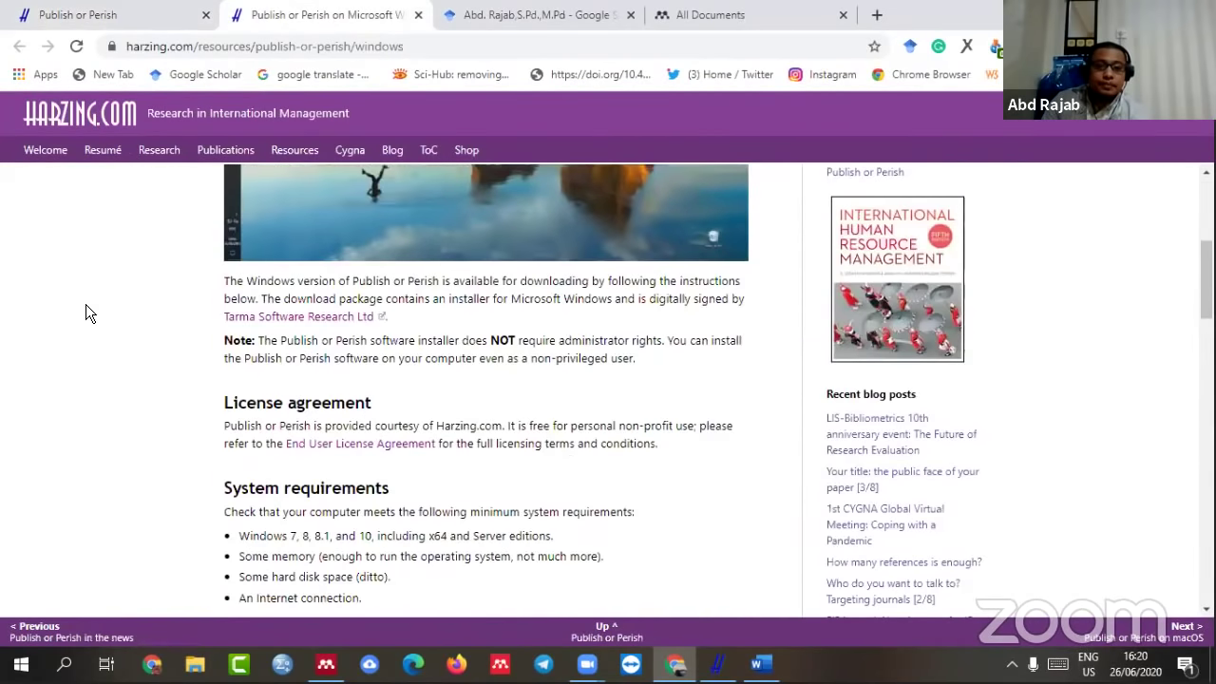
scroll(85, 306, "down", 3)
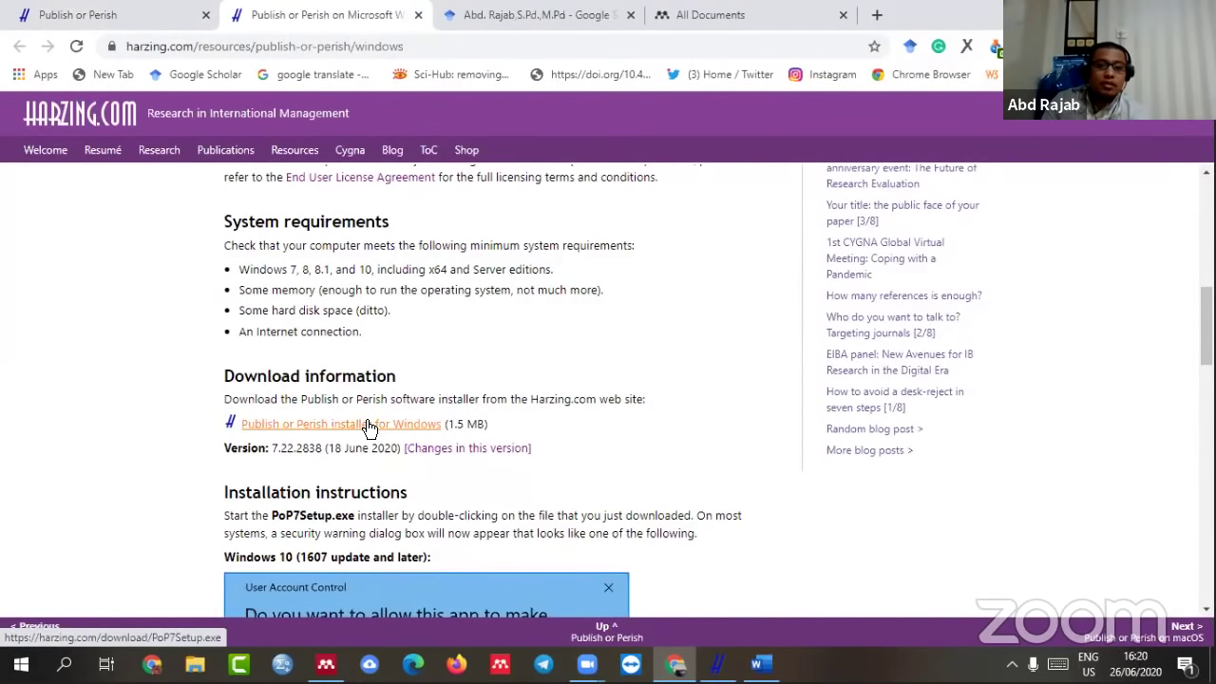
- Download the Publish or Perish installer for Windows, adding the duplicate with a numbered file name in the Programs category
left_click(370, 425)
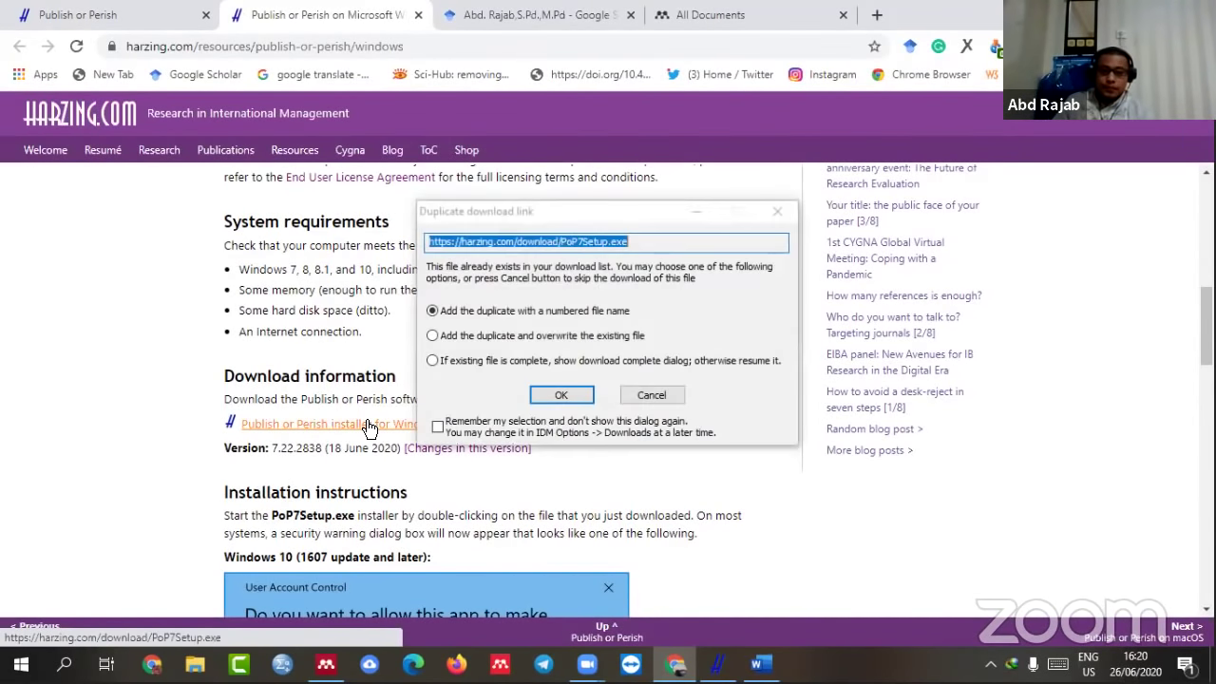
left_click(580, 397)
left_click(580, 395)
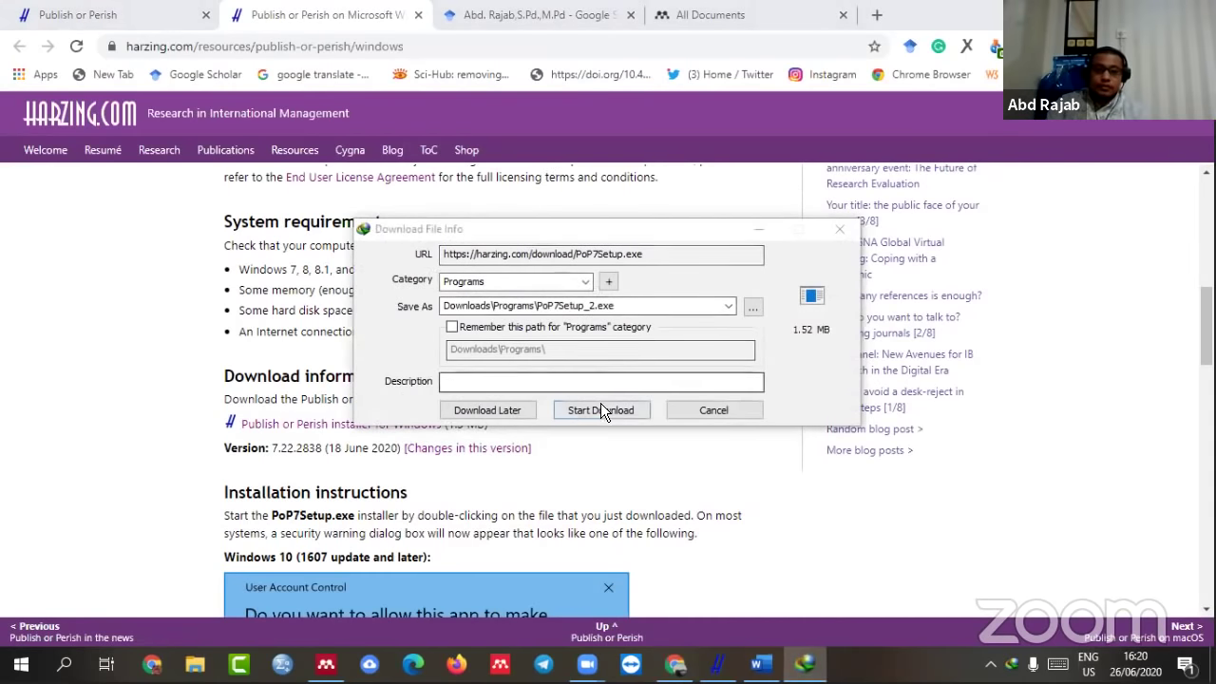
left_click(604, 409)
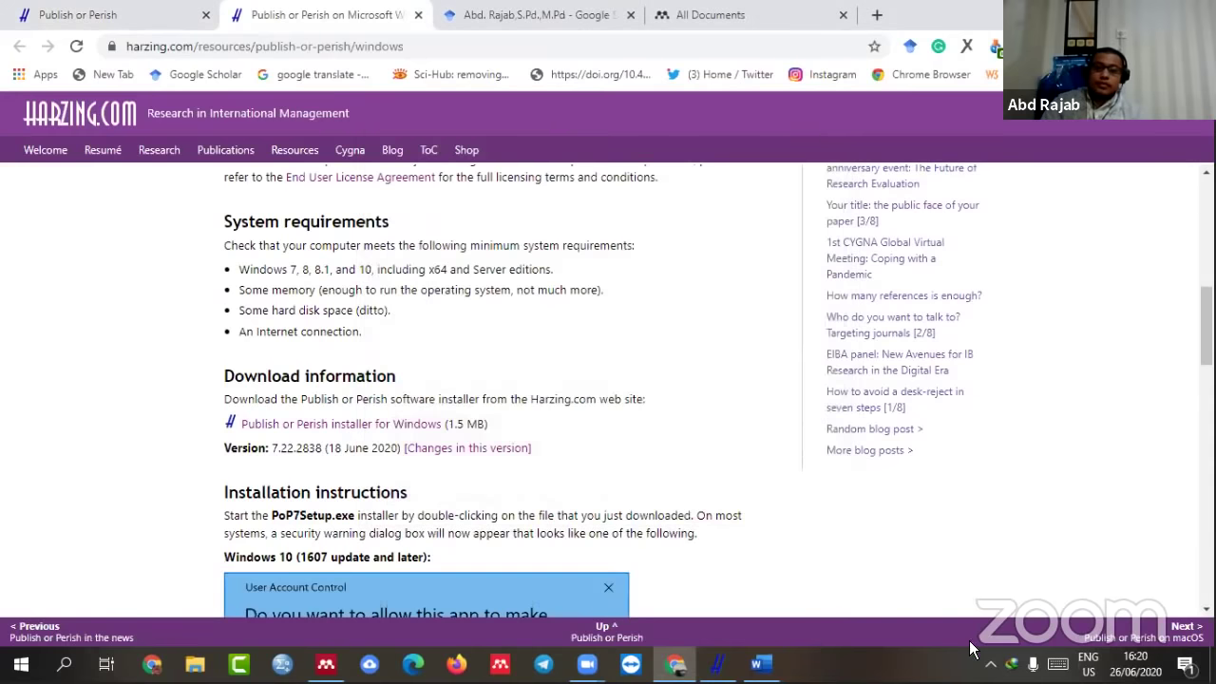
- Find PoP7Setup_2.exe in Internet Download Manager and show it in its Programs download folder
double_click(1011, 664)
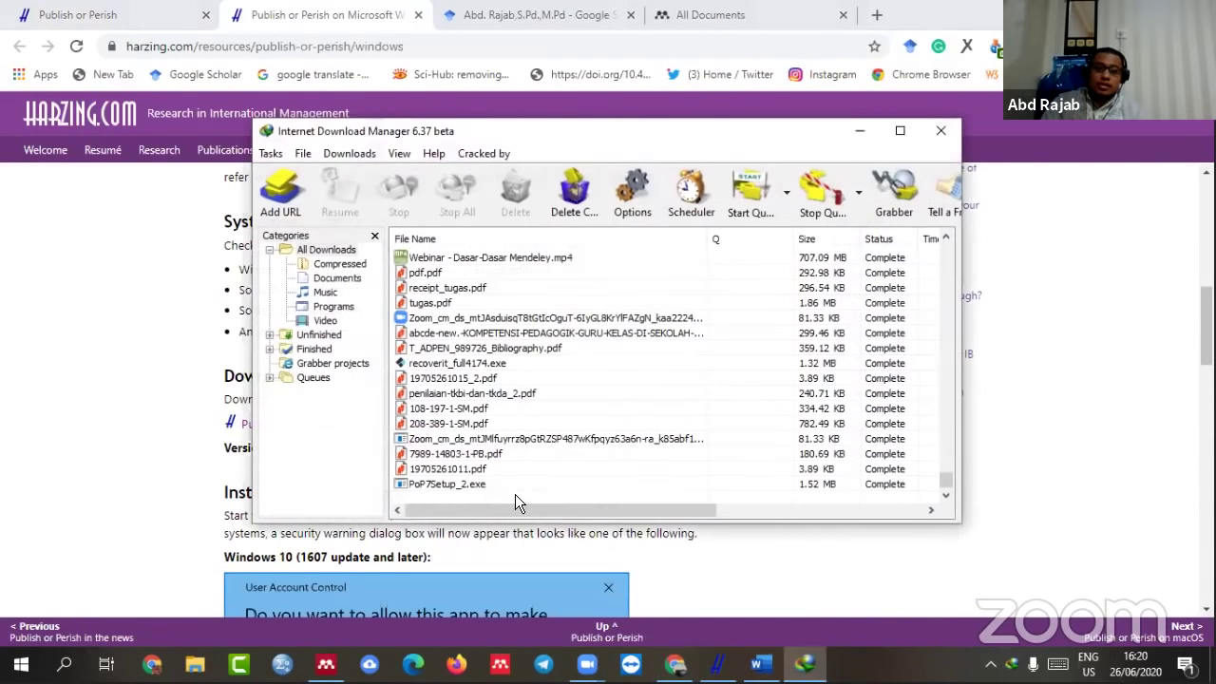
right_click(510, 485)
left_click(568, 229)
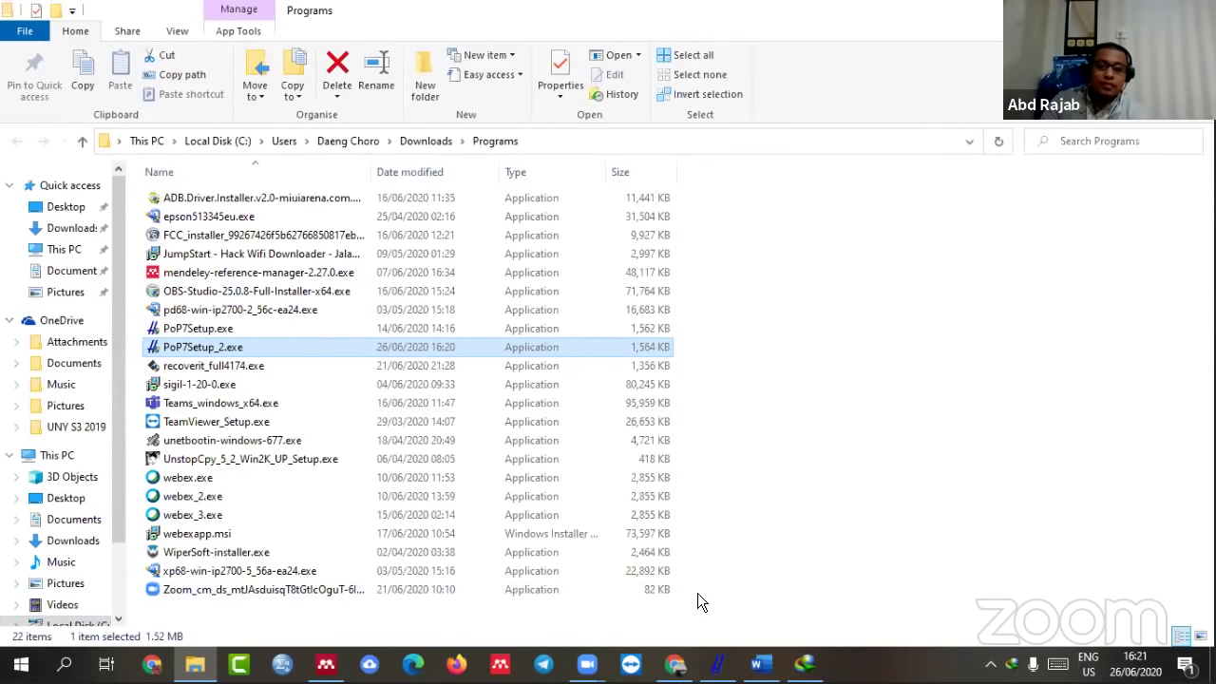
- Switch to Publish or Perish and create a new Crossref search with the keyword "listening"
left_click(717, 664)
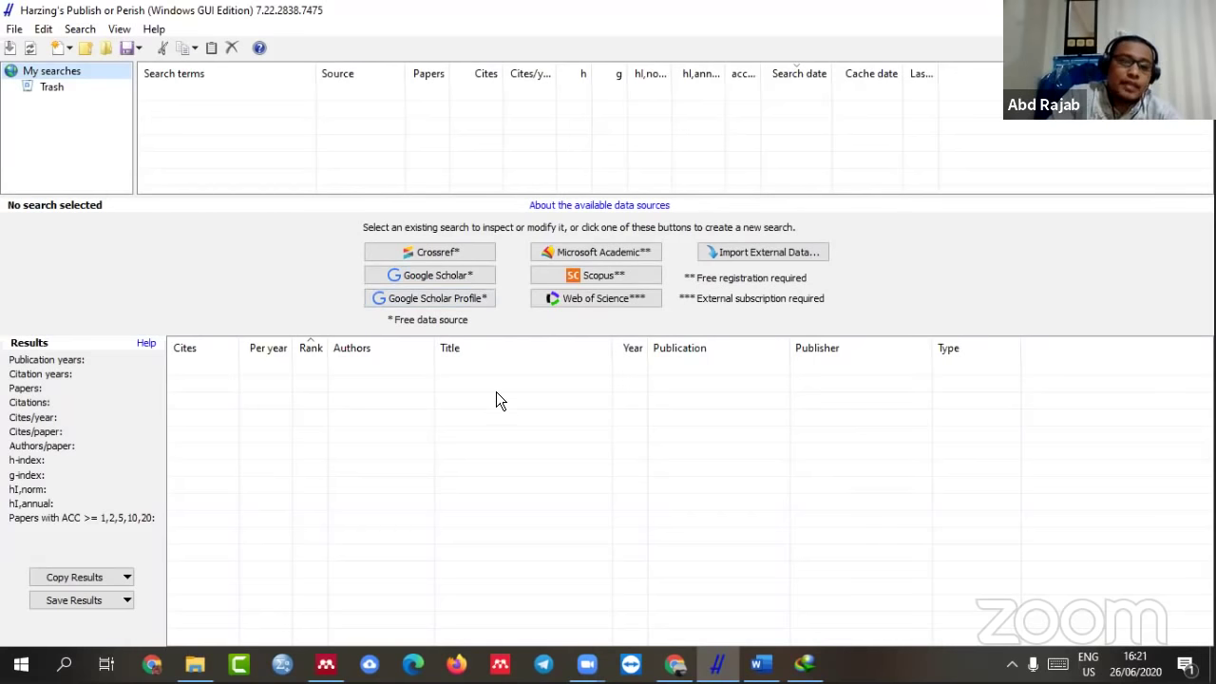
left_click(440, 253)
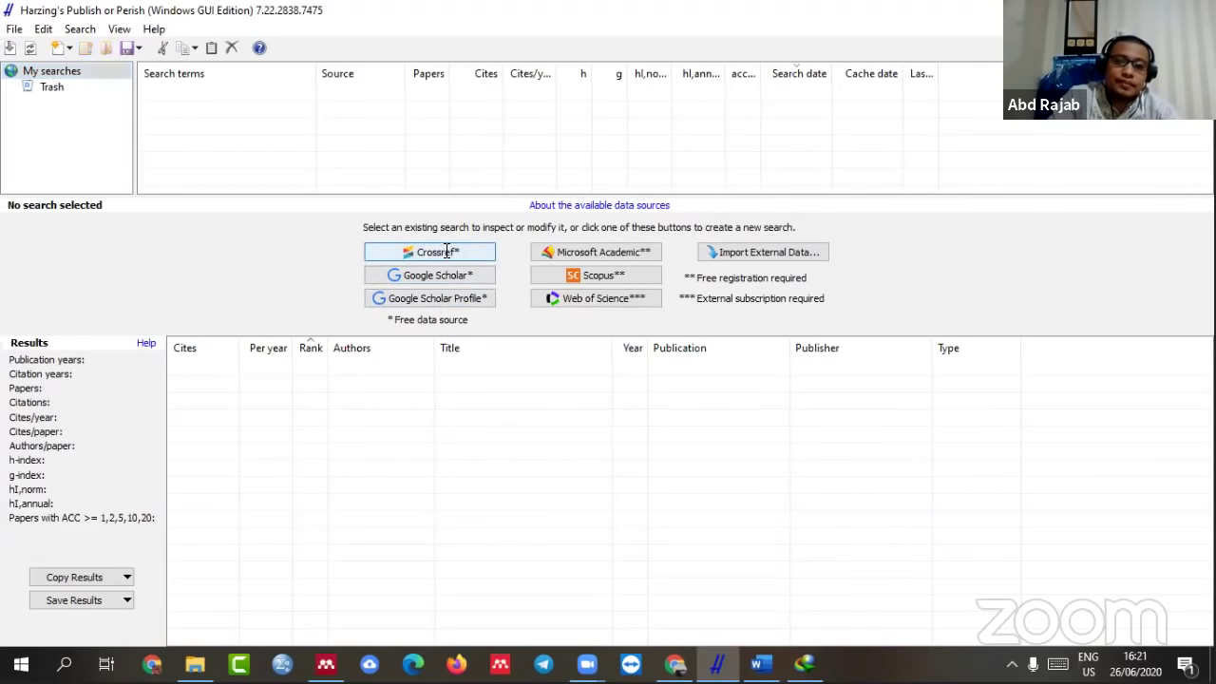
left_click(128, 318)
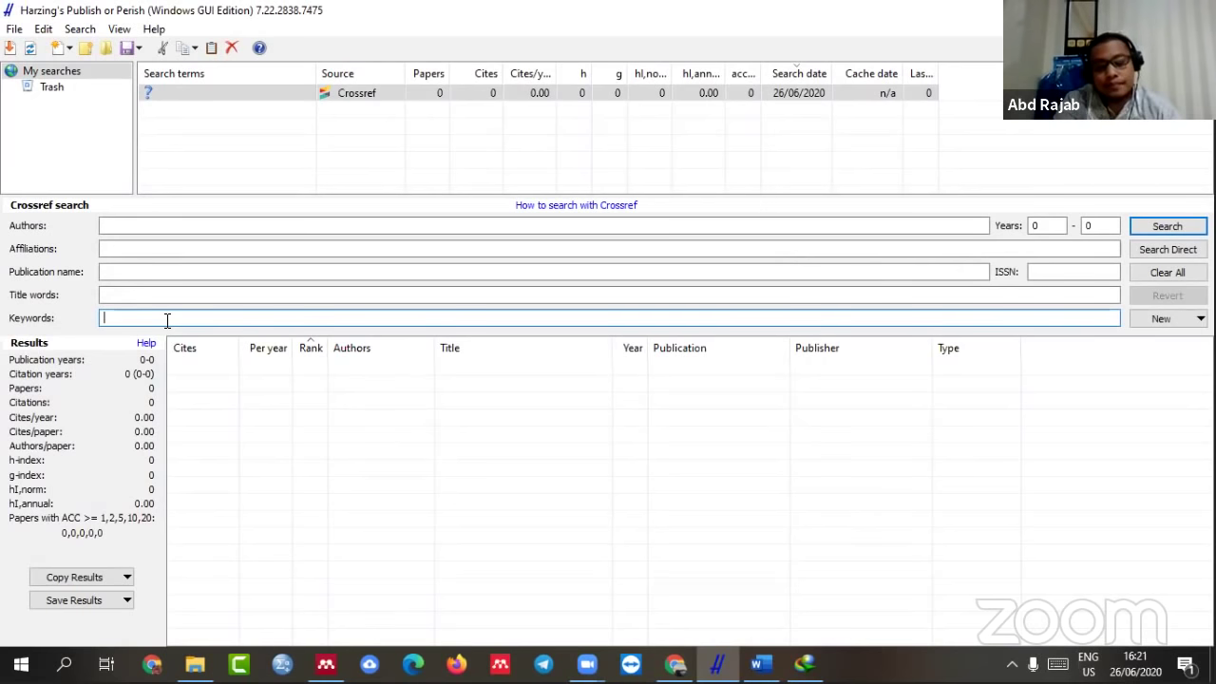
type("li")
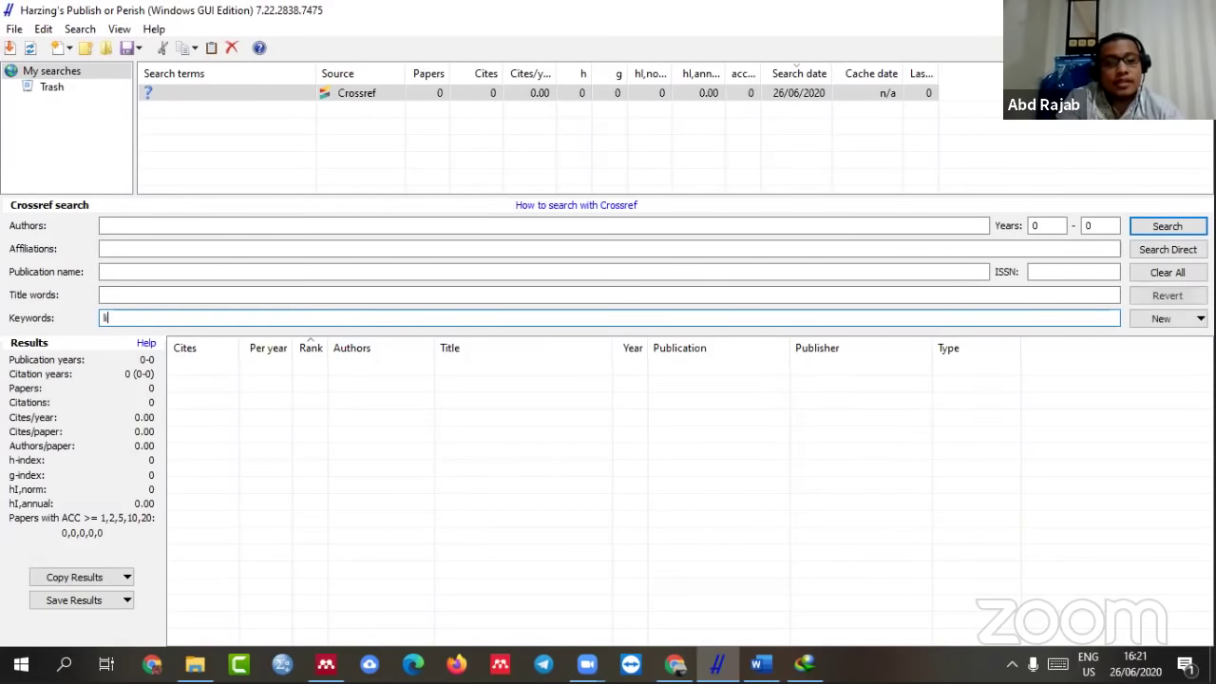
type("stening")
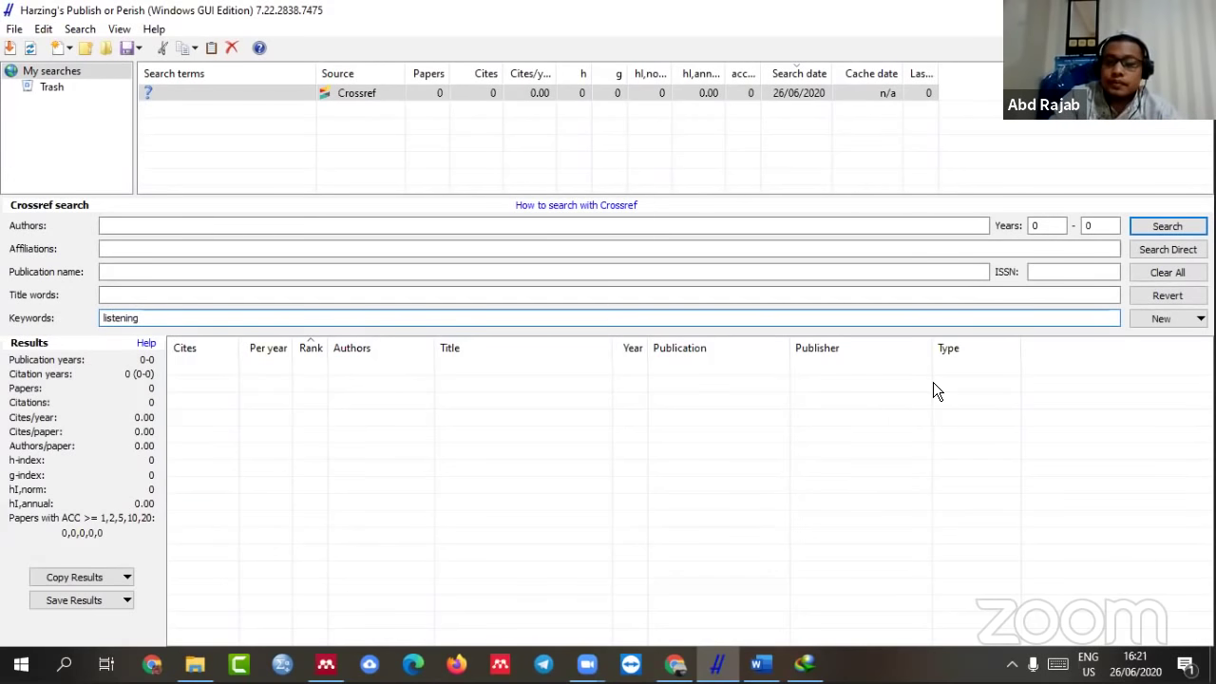
- Limit the Crossref search to the years 2018 to 2020 and run it
key("shift+Tab")
key("shift+Tab")
key("shift+Tab")
key("shift+Tab")
key("shift+Tab")
key("shift+Tab")
key("BackSpace")
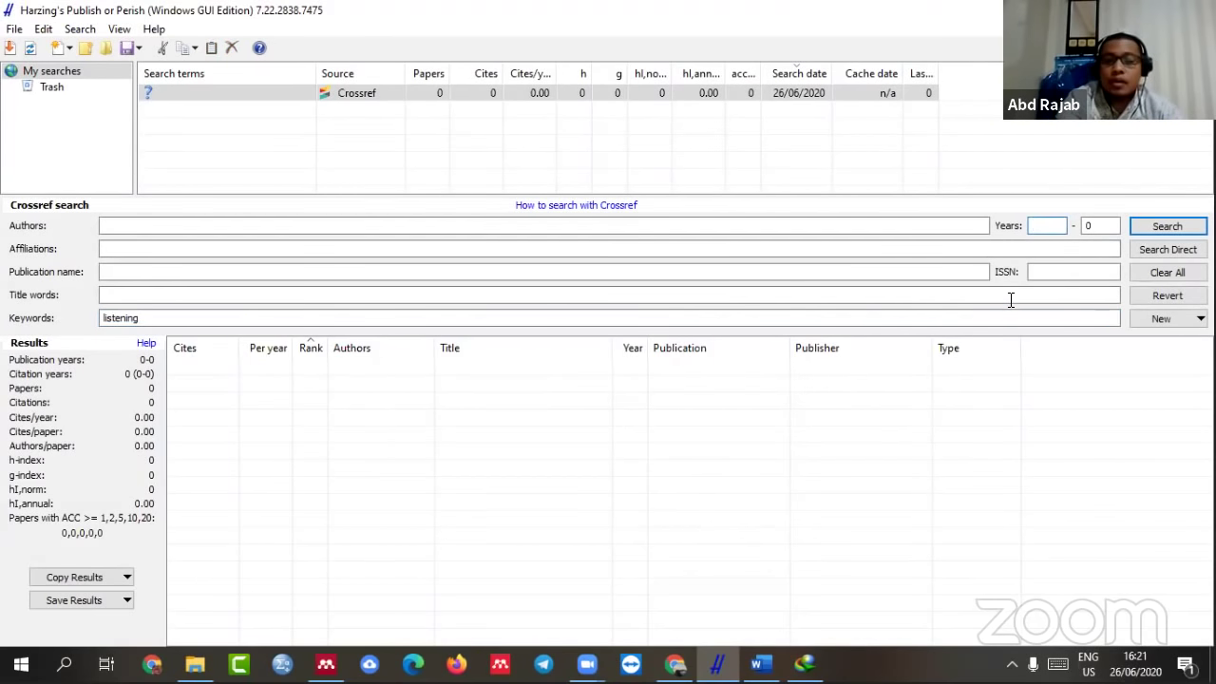
type("20")
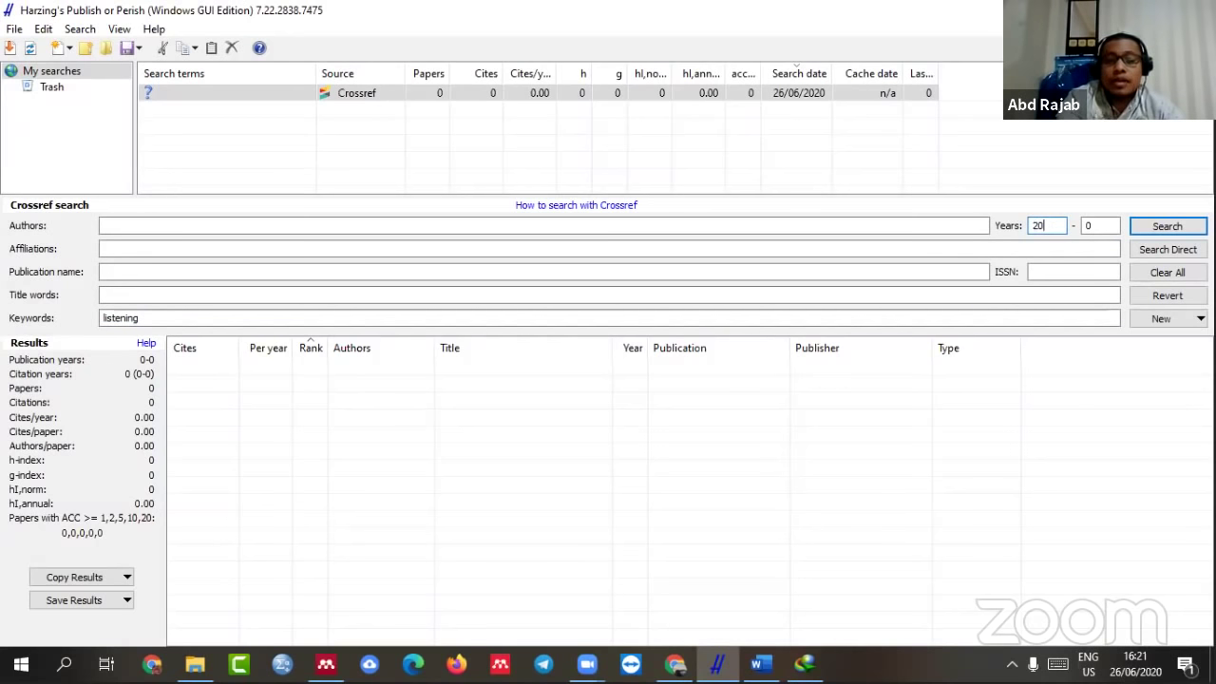
type("18")
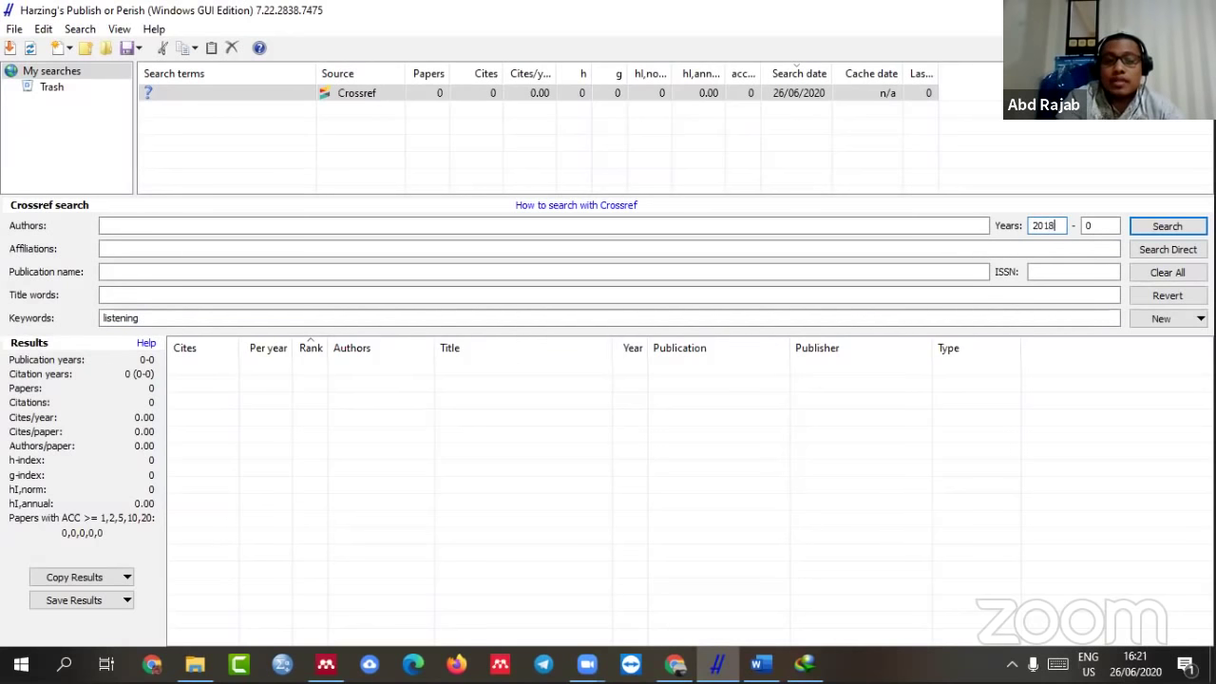
left_click(1102, 228)
key("BackSpace")
type("2020")
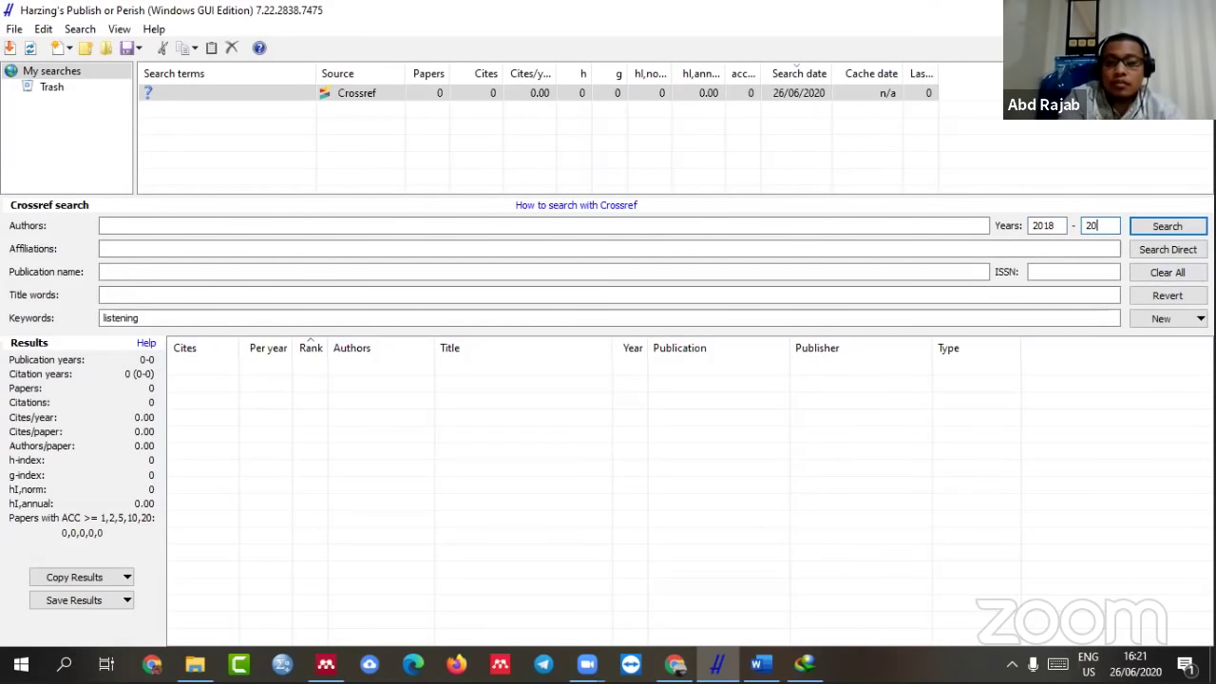
left_click(1161, 233)
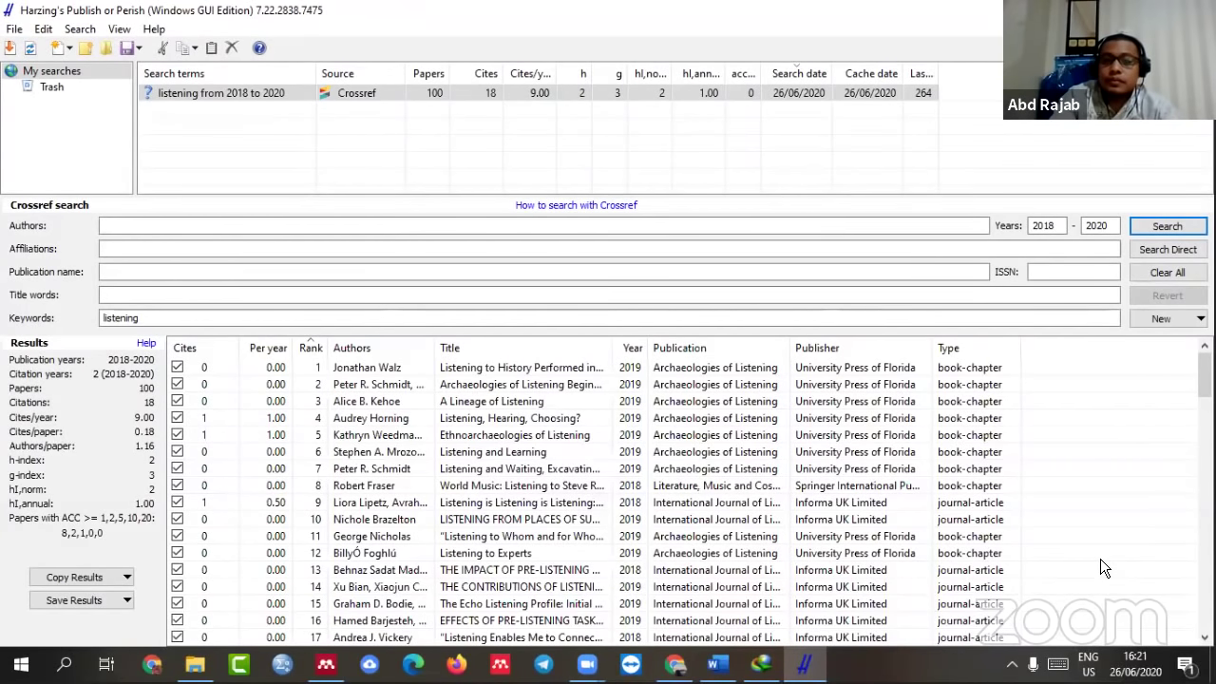
- Look through the whole list of Crossref results, checking the authors, titles, years and publication types
scroll(418, 403, "down", 11)
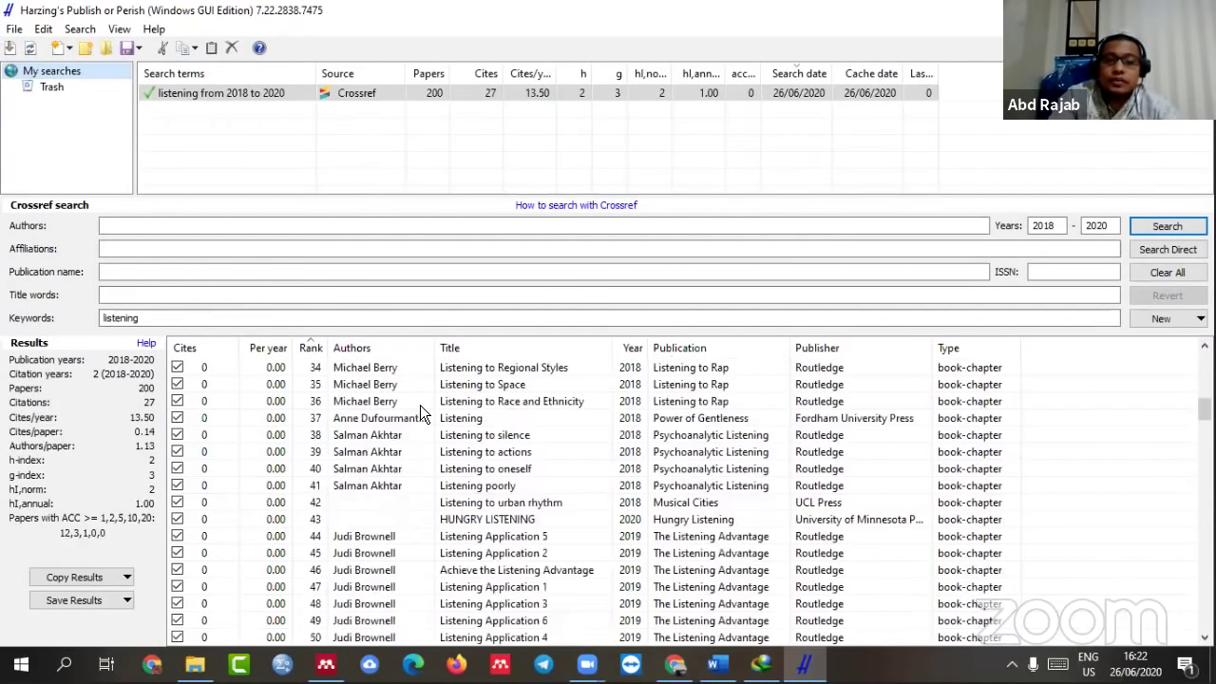
scroll(420, 405, "down", 20)
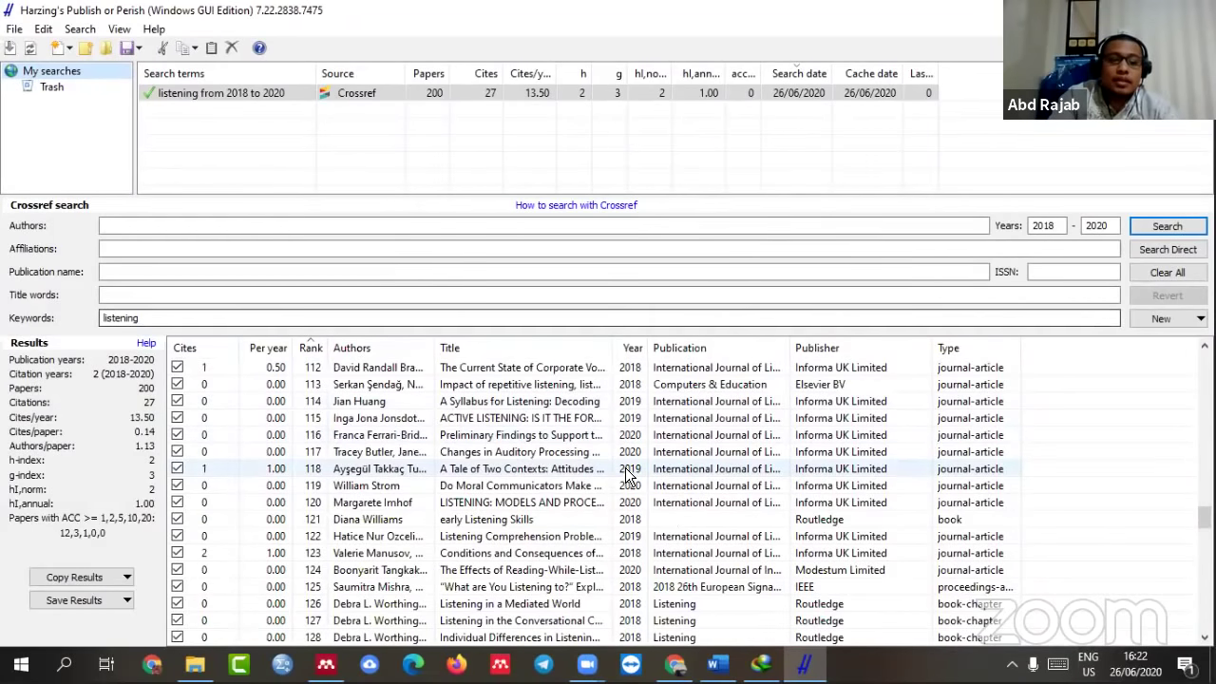
scroll(625, 466, "down", 20)
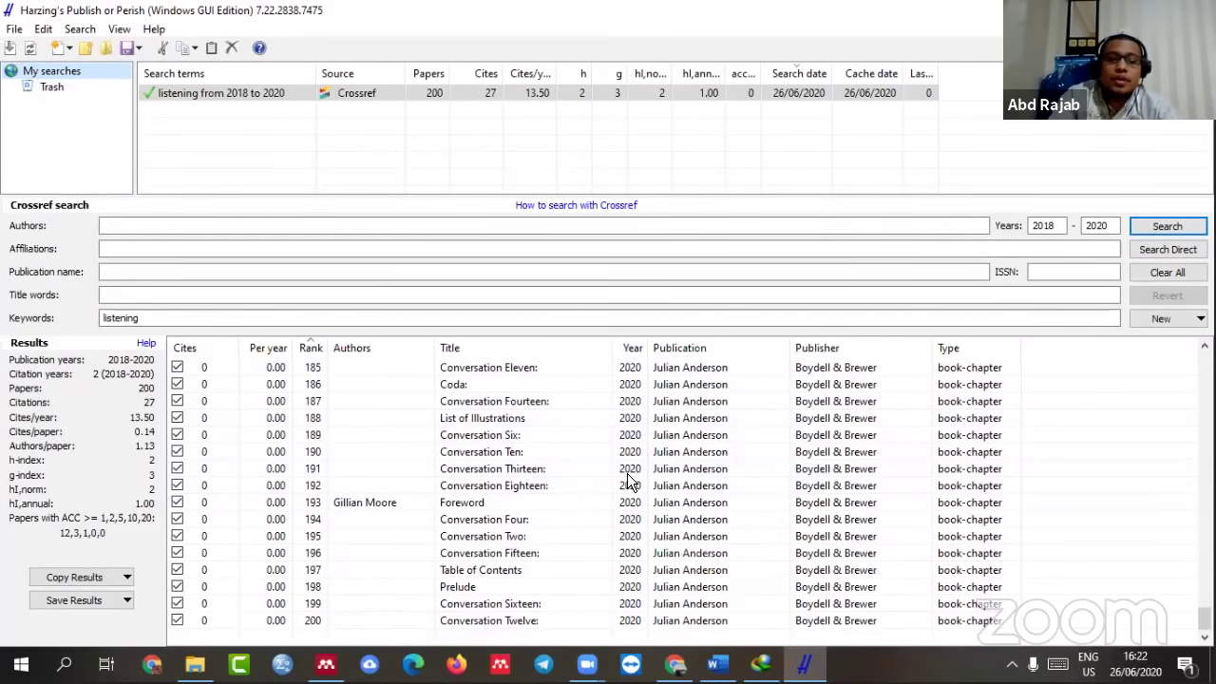
scroll(599, 494, "up", 7)
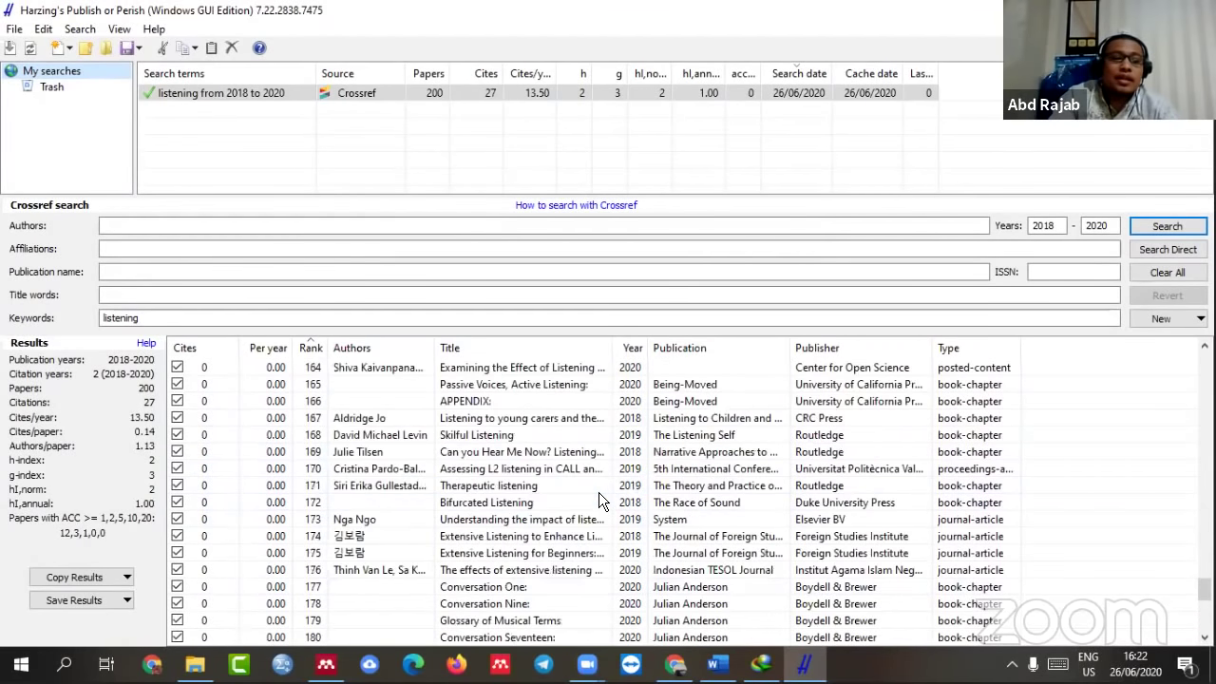
scroll(598, 501, "up", 6)
scroll(598, 492, "up", 20)
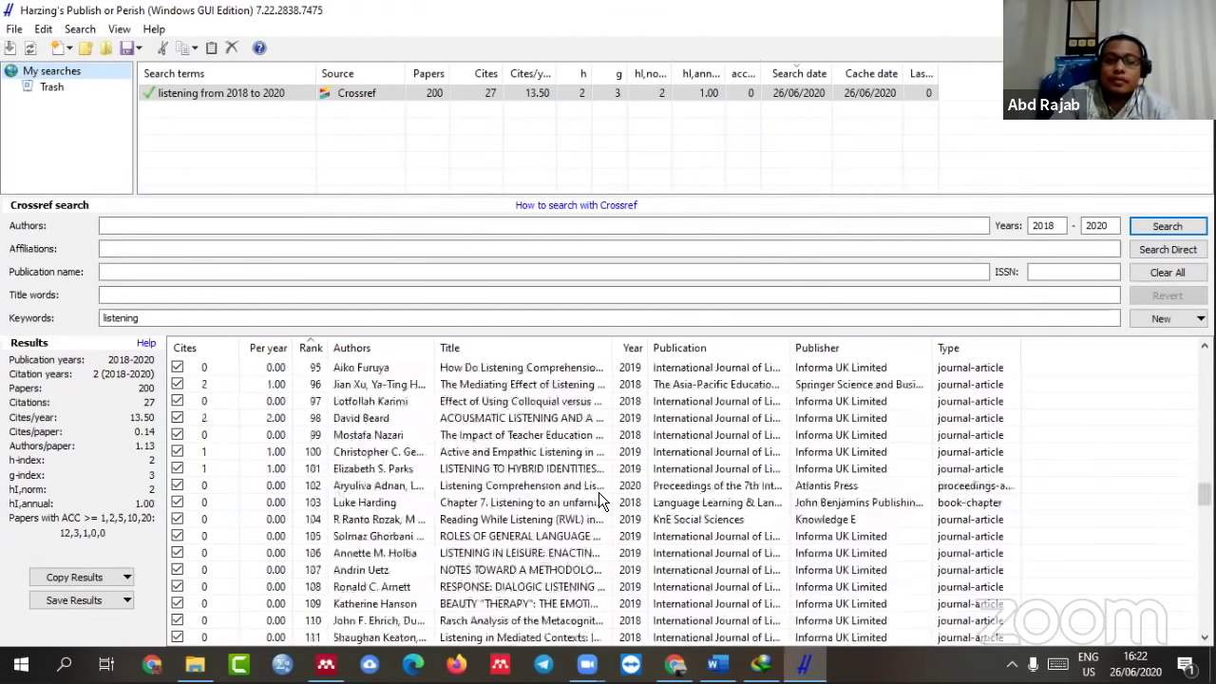
scroll(599, 492, "up", 7)
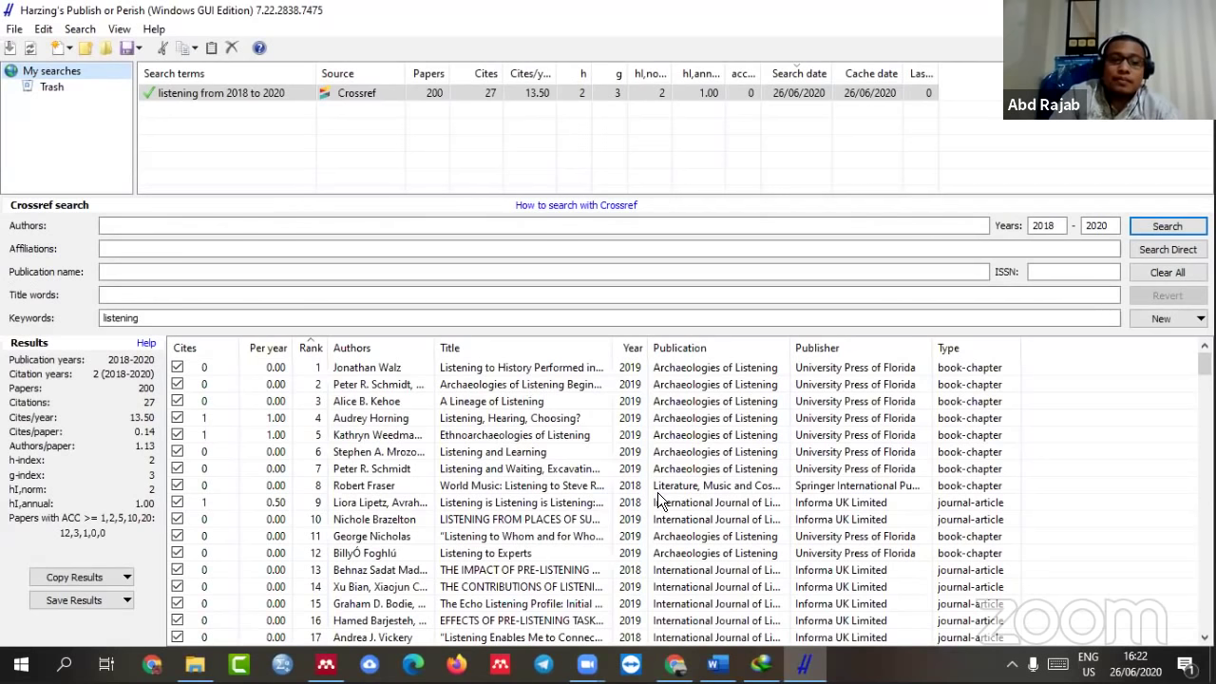
- Select all the search results and save them in RIS/RefManager format as PoPCites.ris on the Desktop
left_click(547, 470)
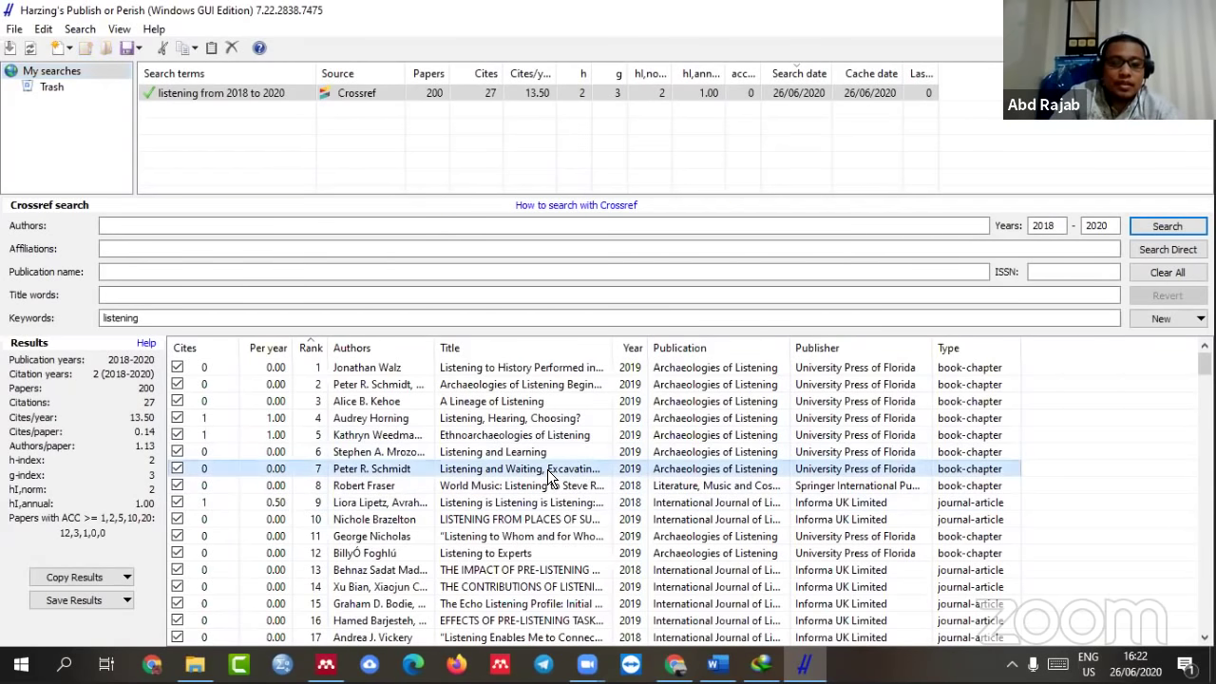
key("ctrl+a")
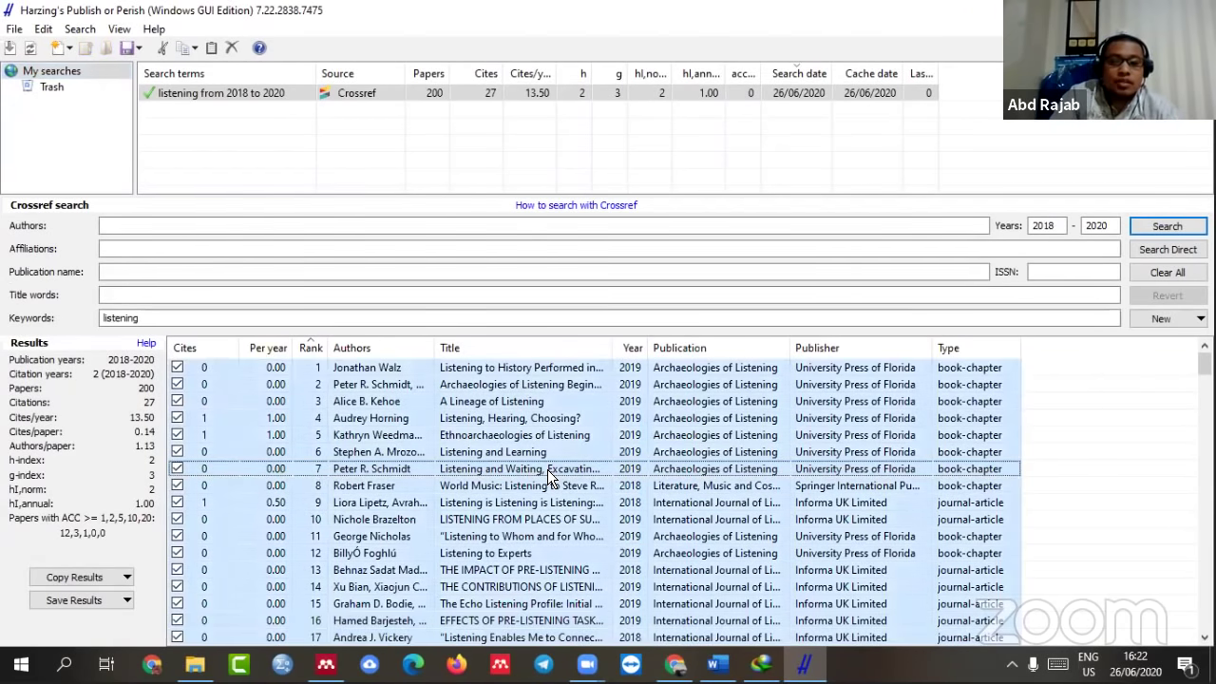
right_click(535, 406)
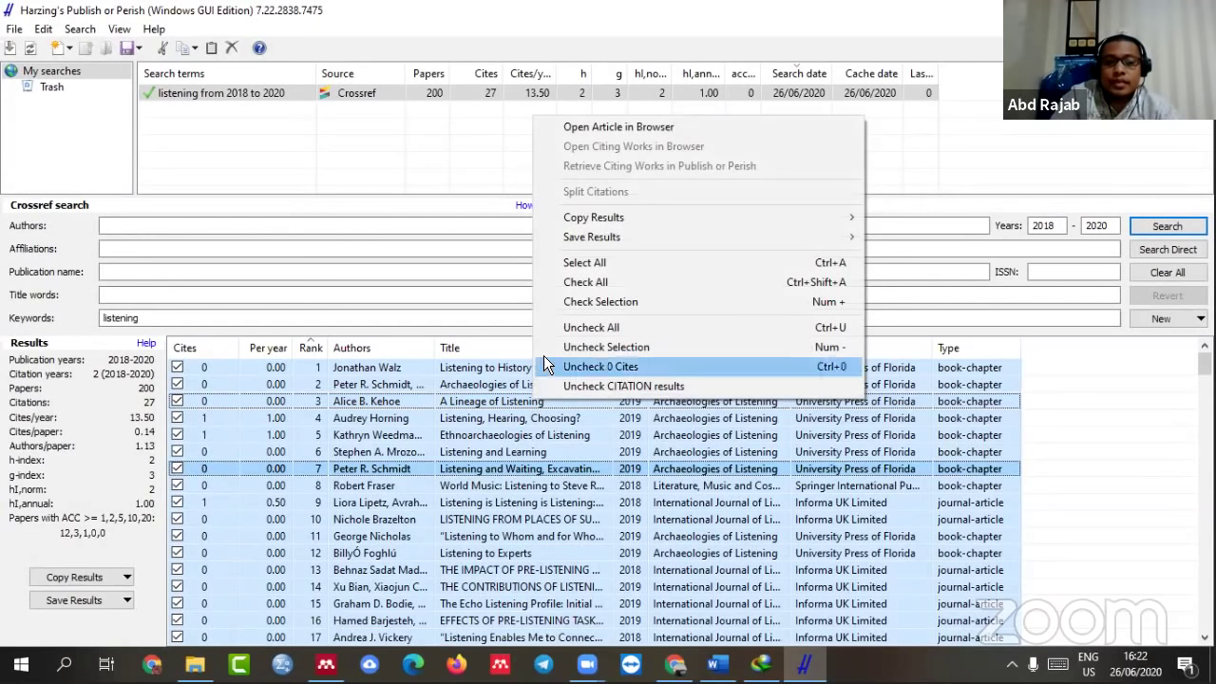
mouse_move(724, 245)
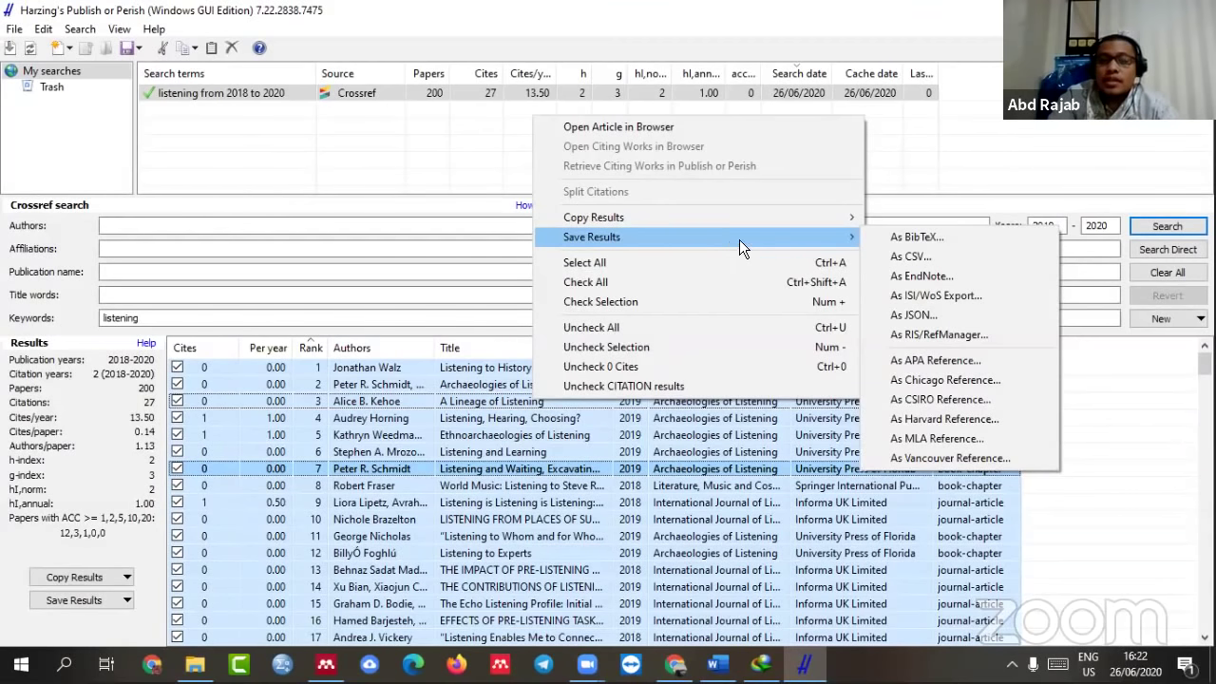
left_click(929, 334)
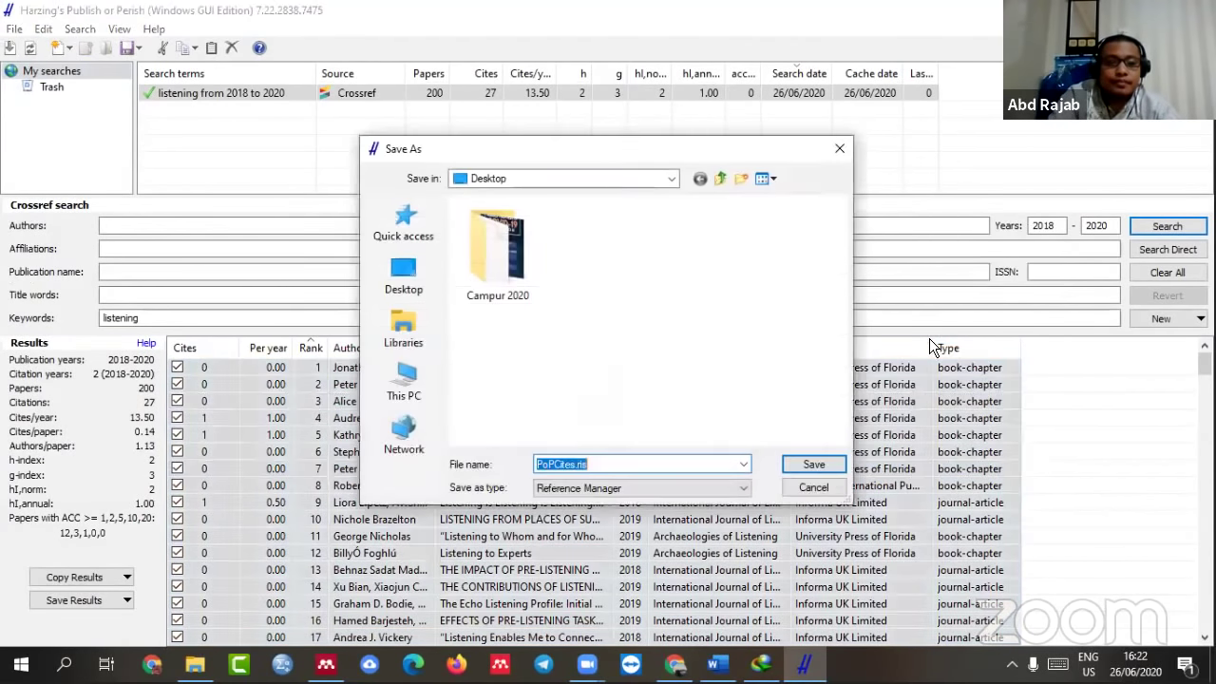
left_click(397, 290)
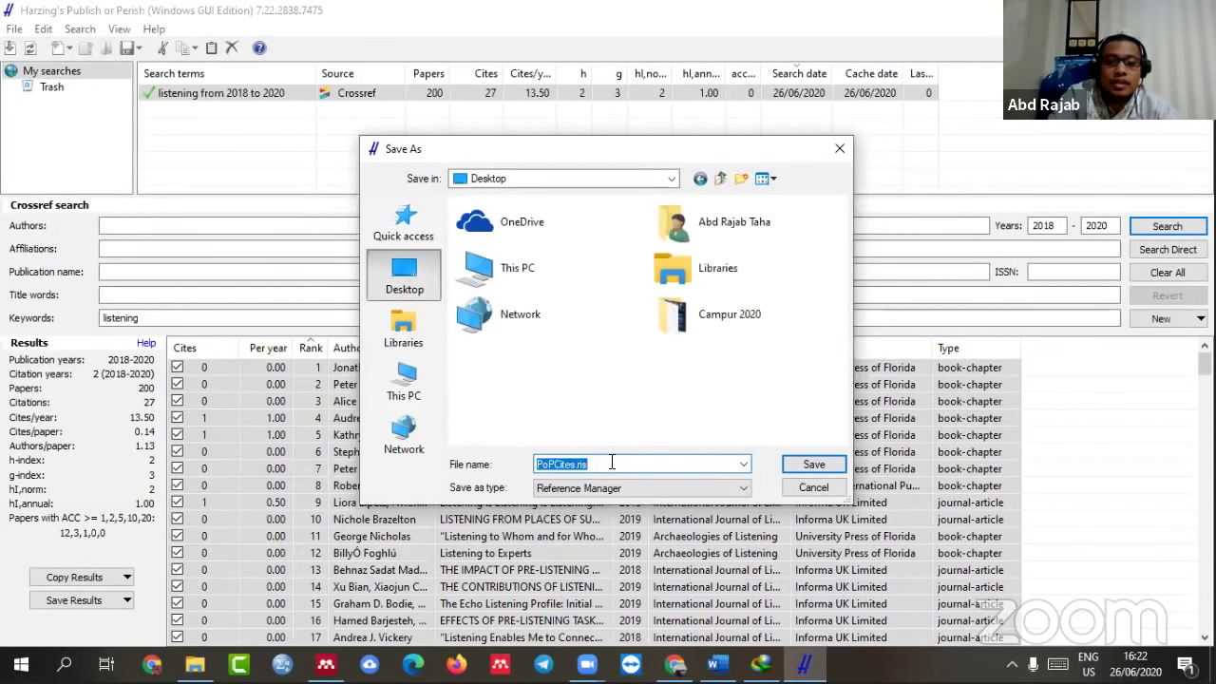
left_click(813, 464)
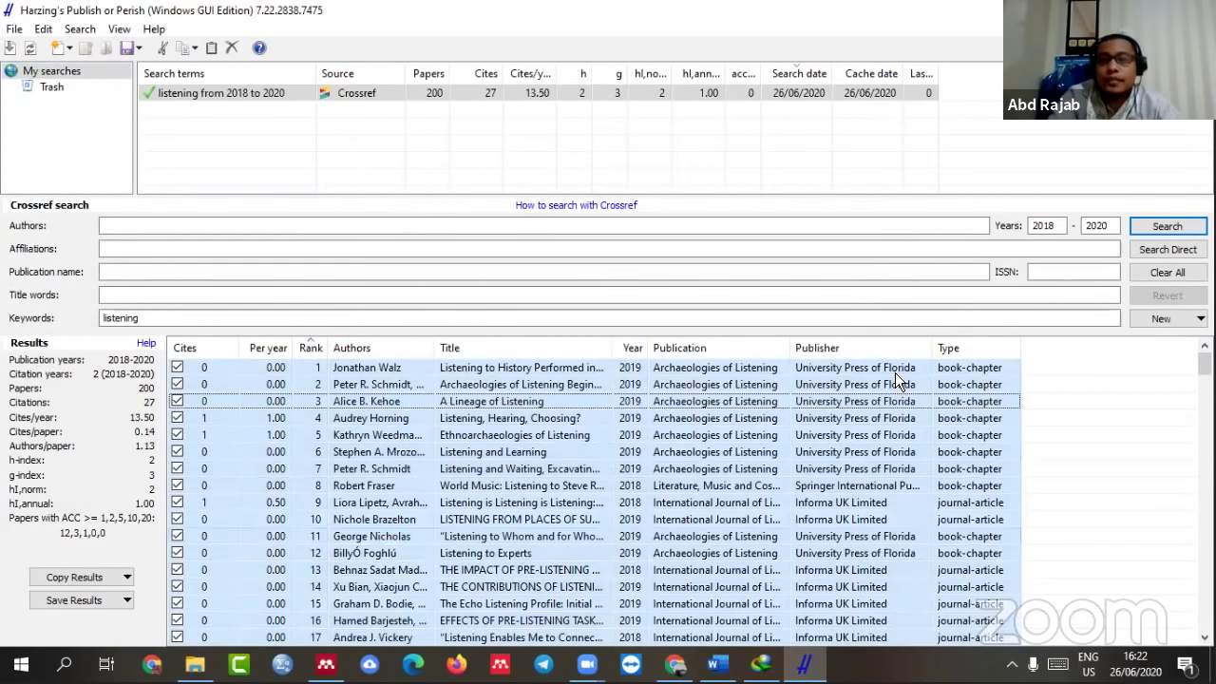
- Switch away from Publish or Perish to the desktop to locate the saved PoPCites.ris file
key("alt+Tab")
key("alt+Tab")
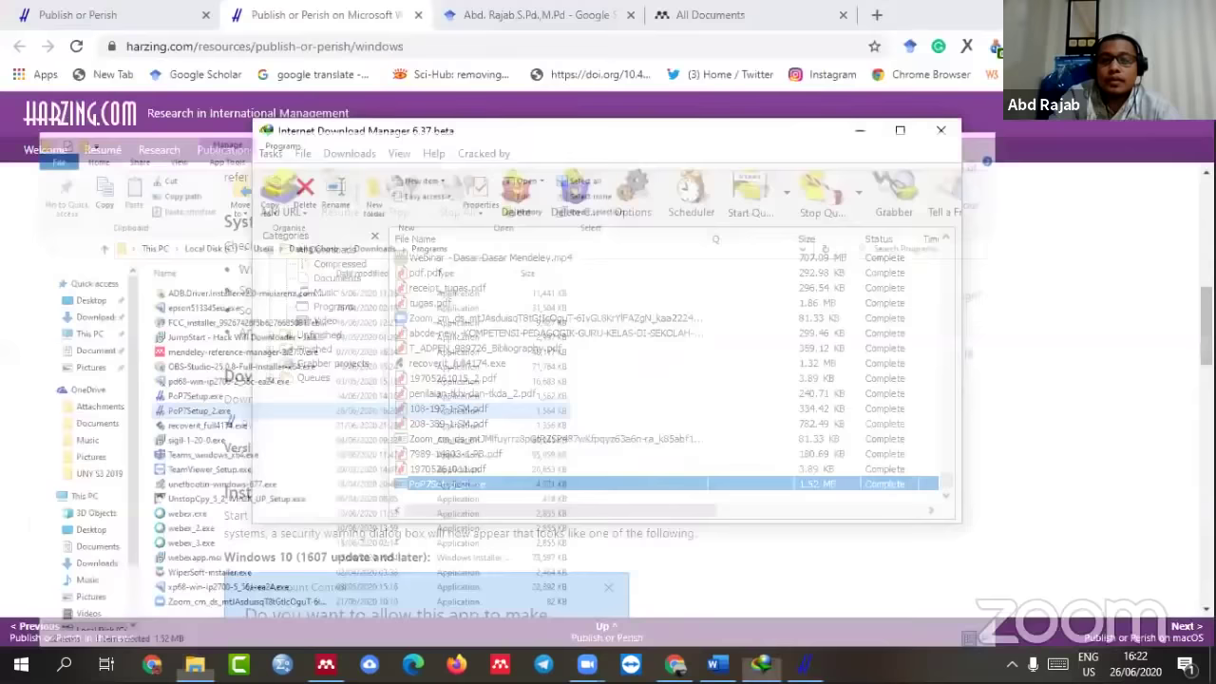
key("alt+Tab")
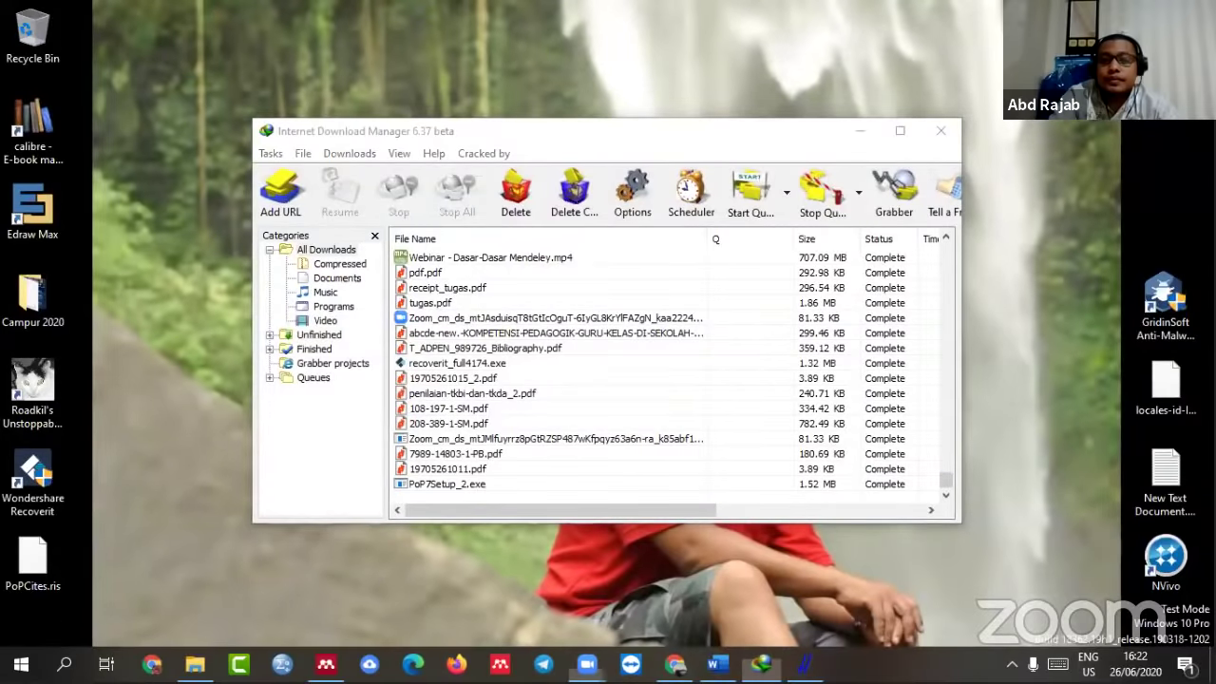
- Close the Internet Download Manager window and switch to Mendeley Desktop
left_click_drag(570, 130, 513, 318)
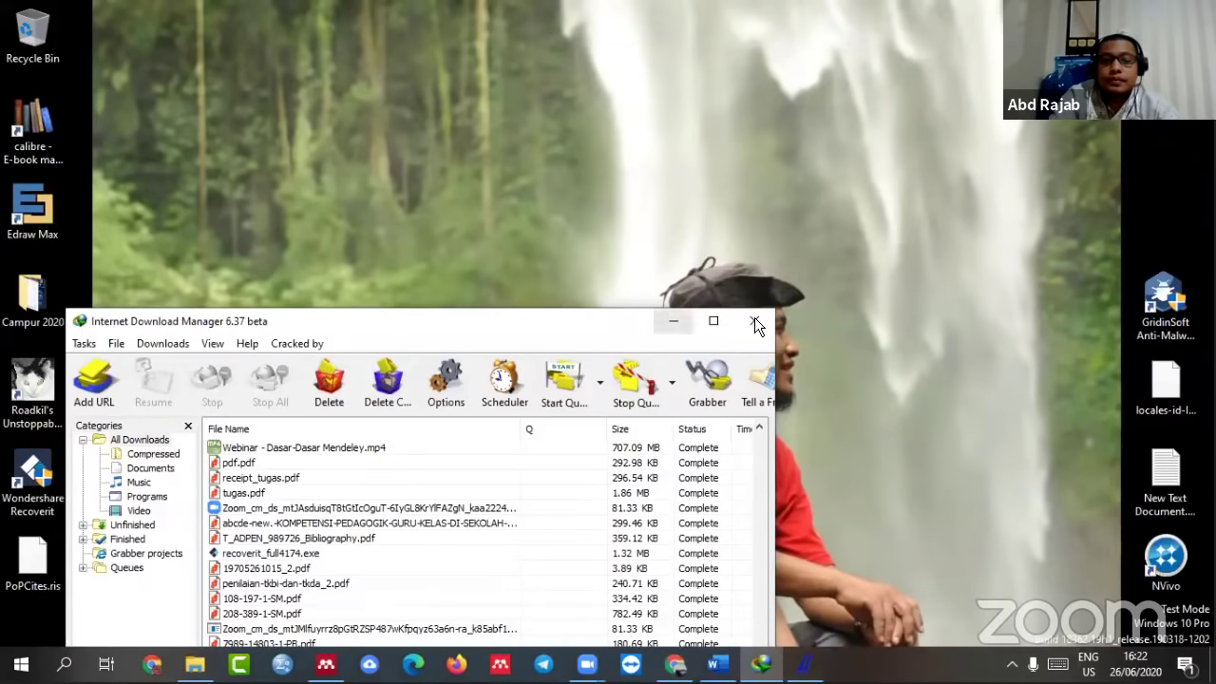
left_click(754, 317)
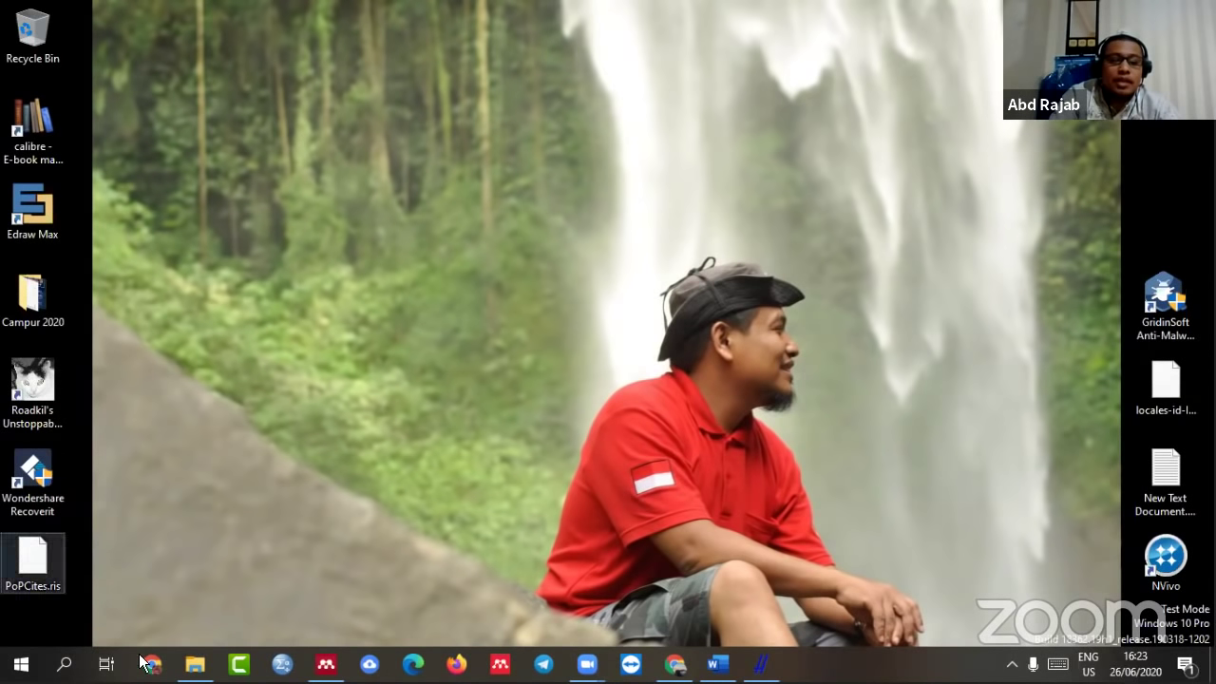
left_click(325, 664)
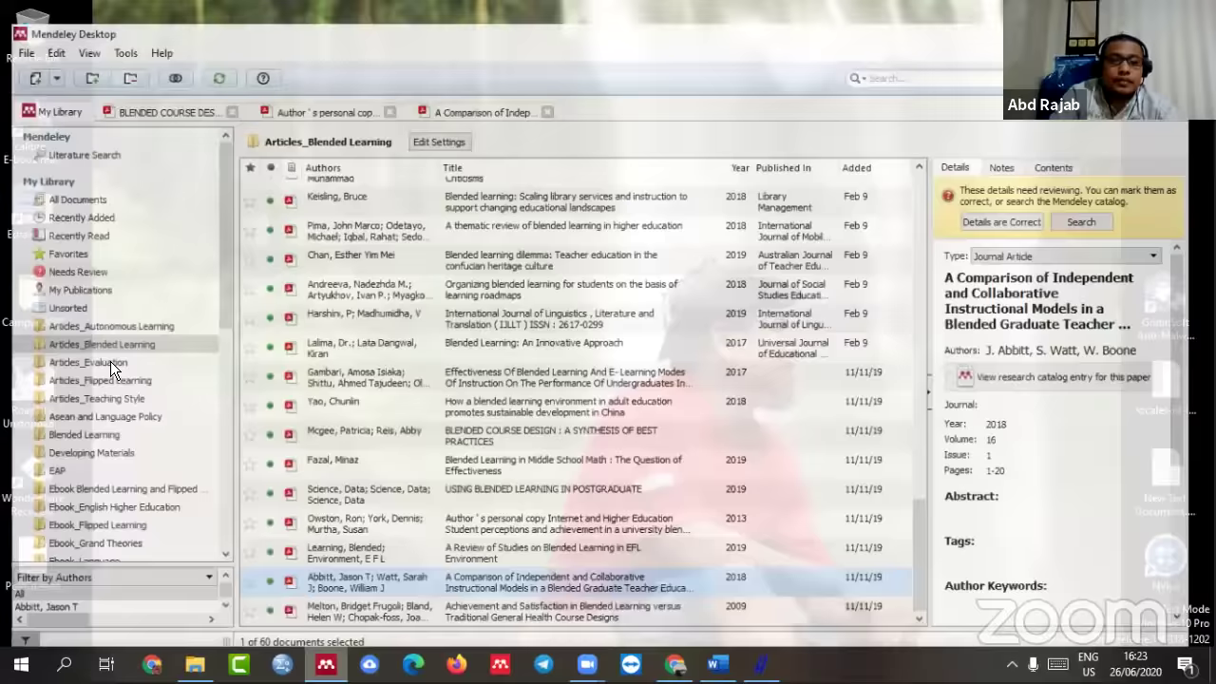
scroll(148, 352, "down", 5)
scroll(150, 355, "up", 1)
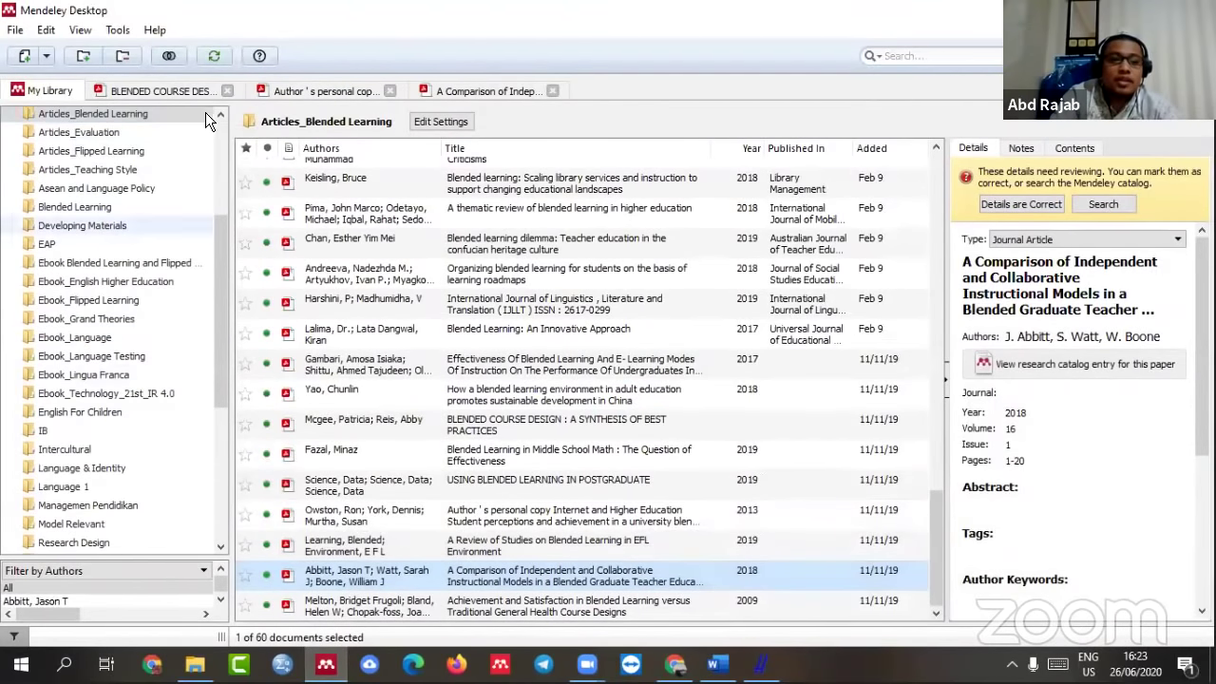
- Close the open "BLENDED COURSE DES..." and "Author's personal copy" documents, keeping the library in view
left_click(227, 91)
left_click(228, 91)
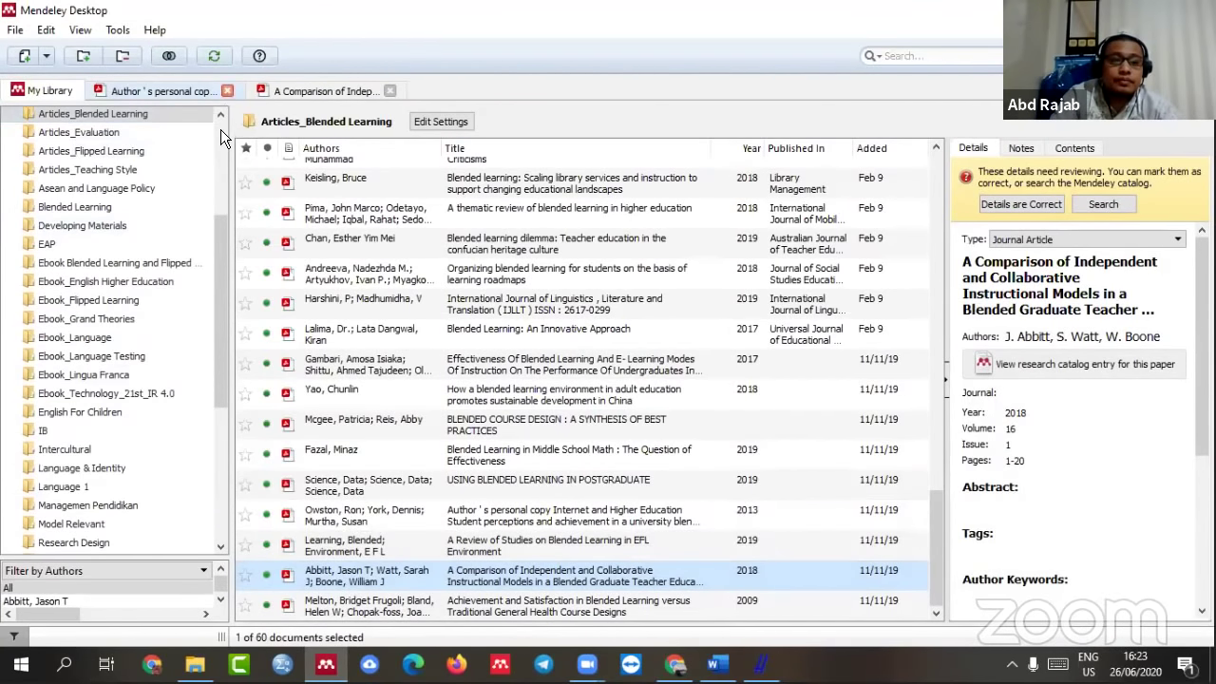
left_click(228, 90)
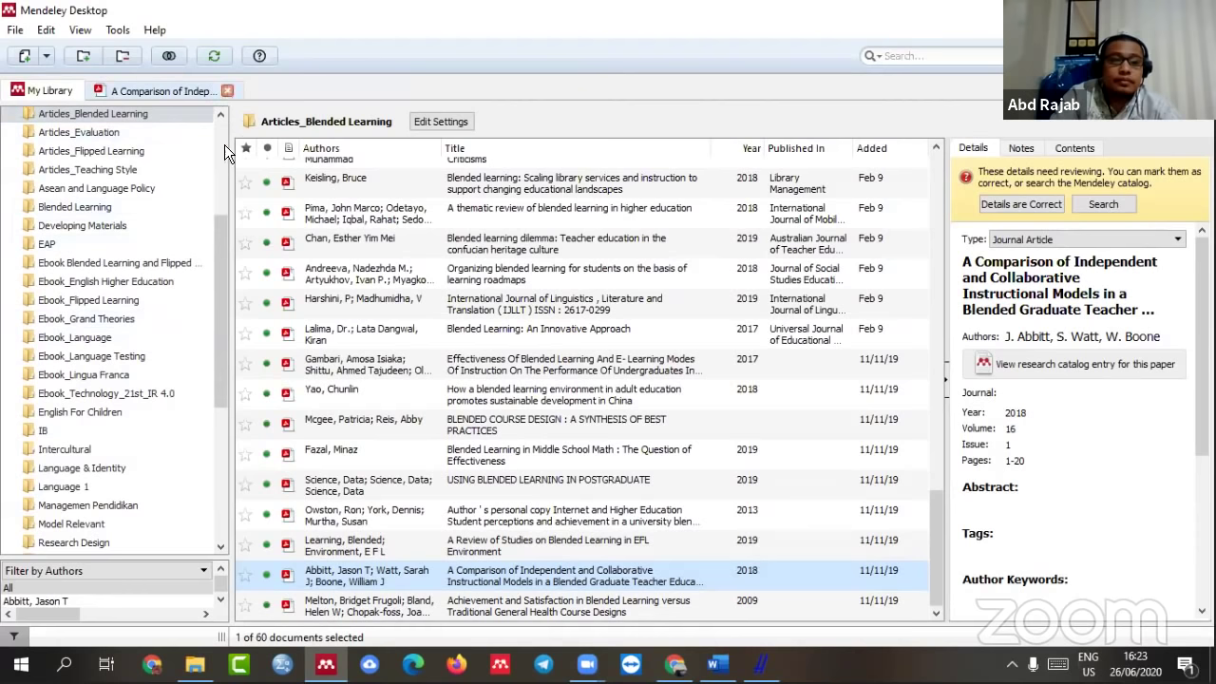
- Create a new library folder named "PoP= Listening"
scroll(114, 381, "down", 5)
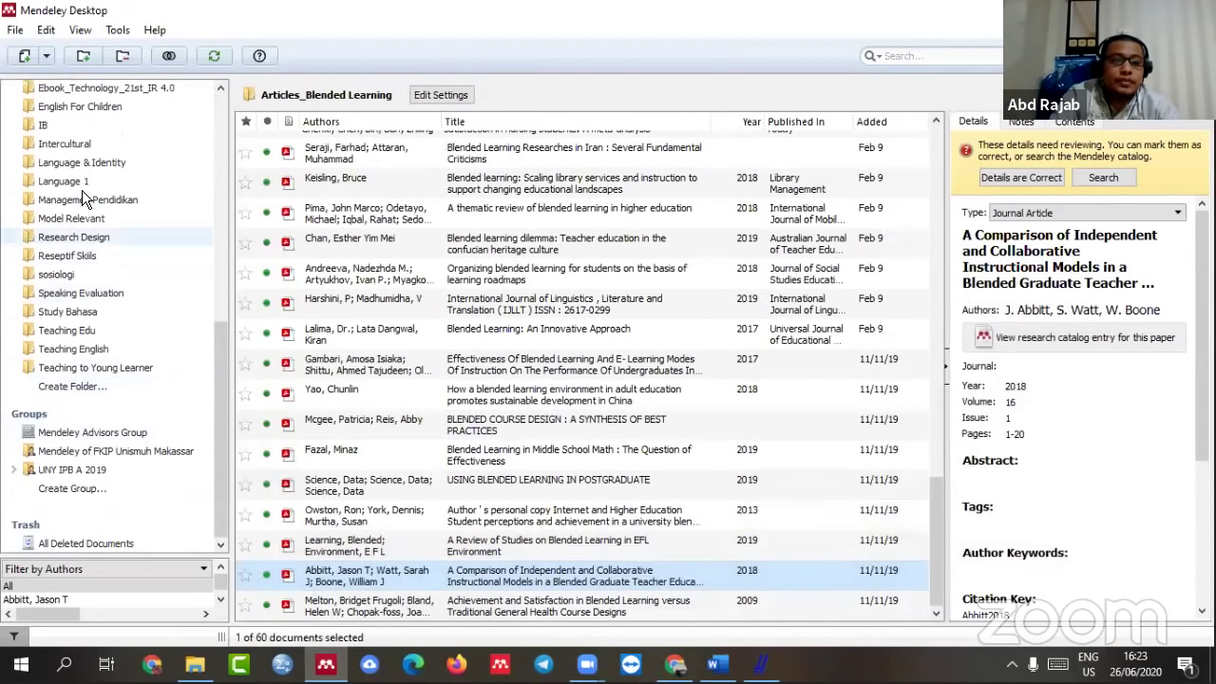
left_click(90, 388)
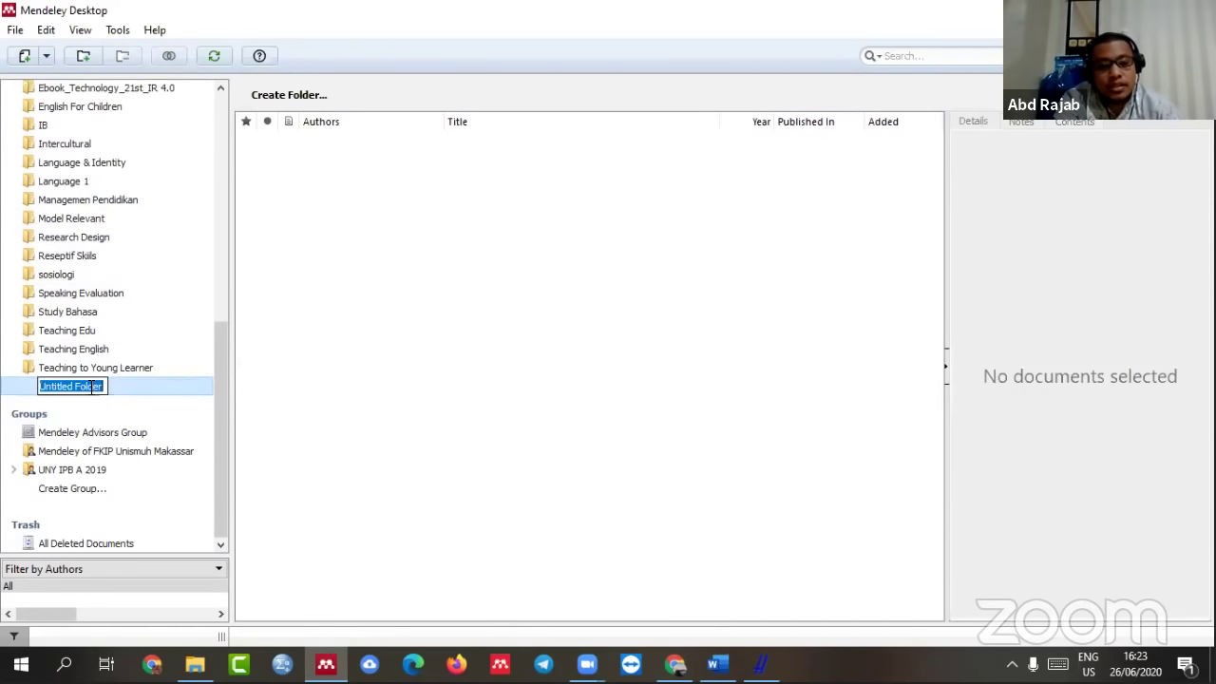
type("P")
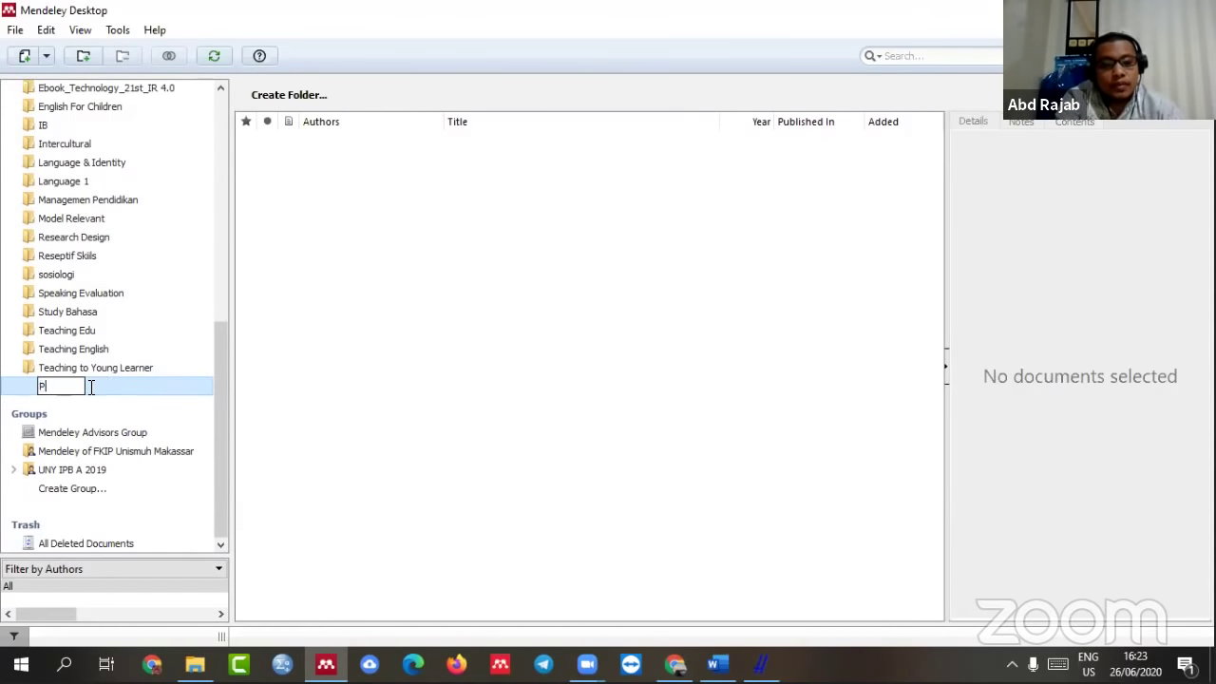
type("oP")
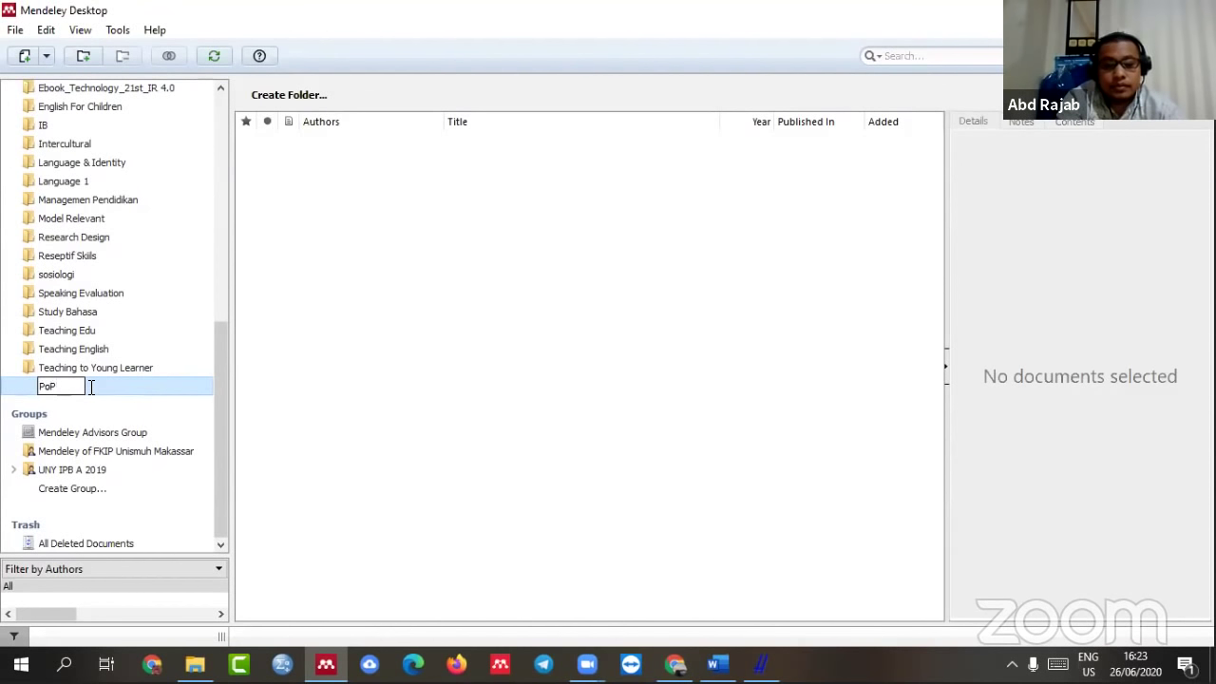
type(" =")
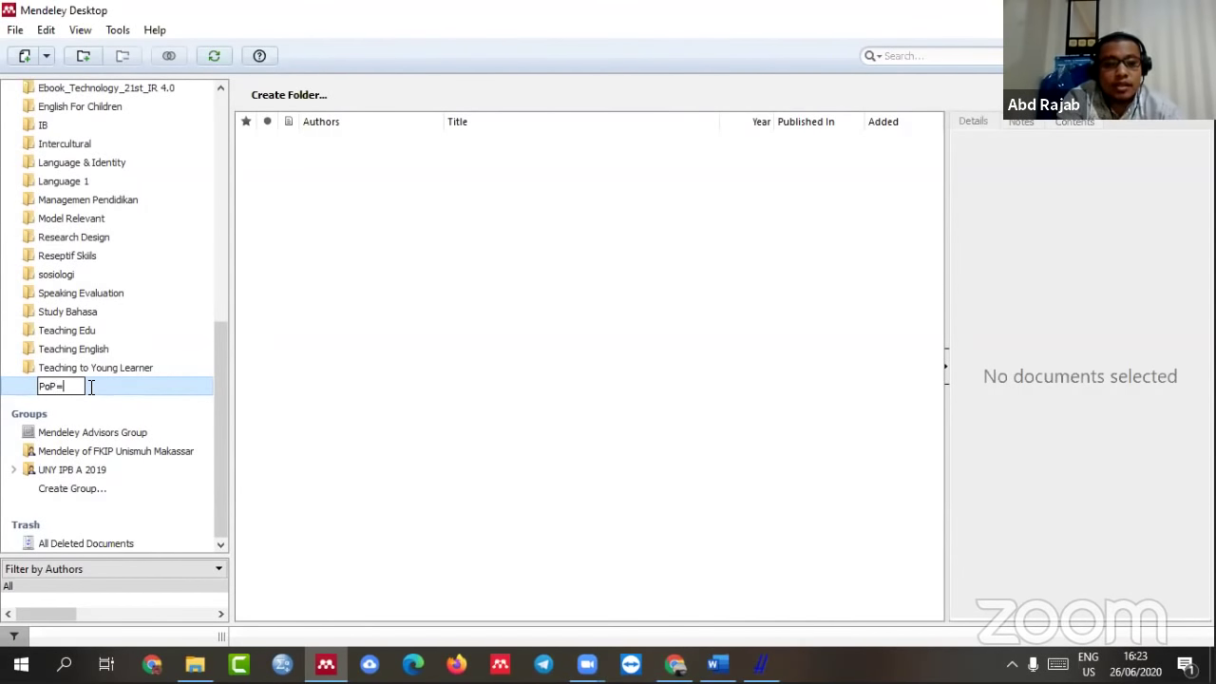
type(" Liste")
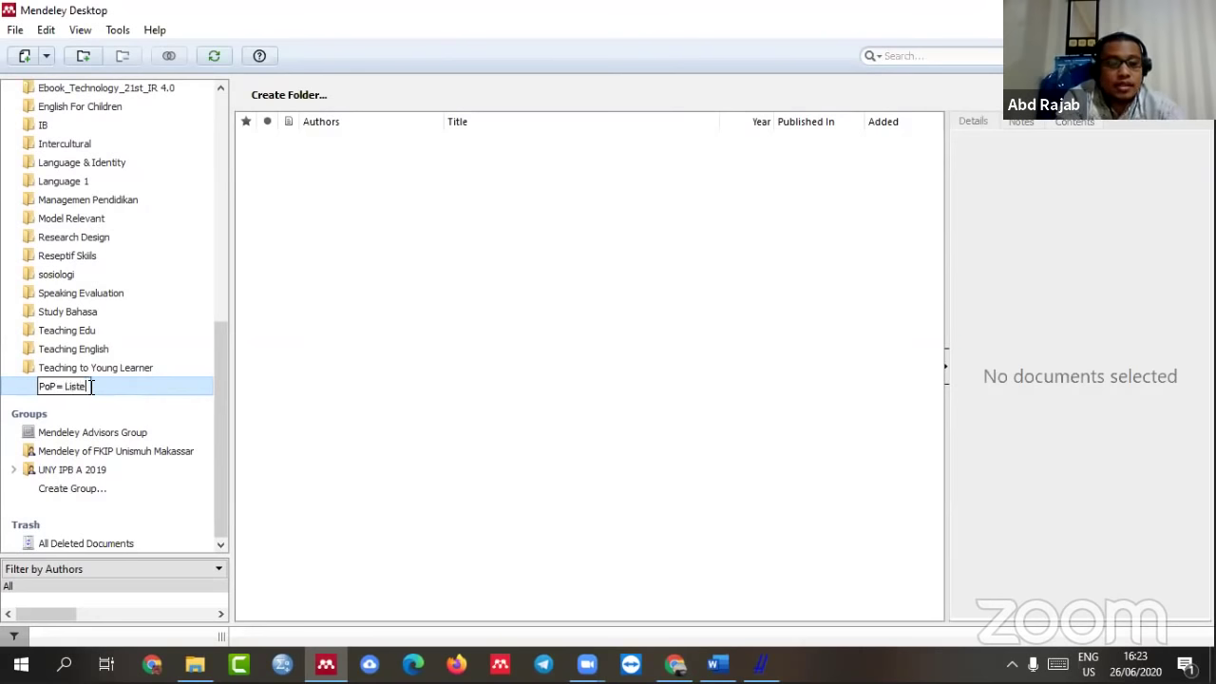
type("ning")
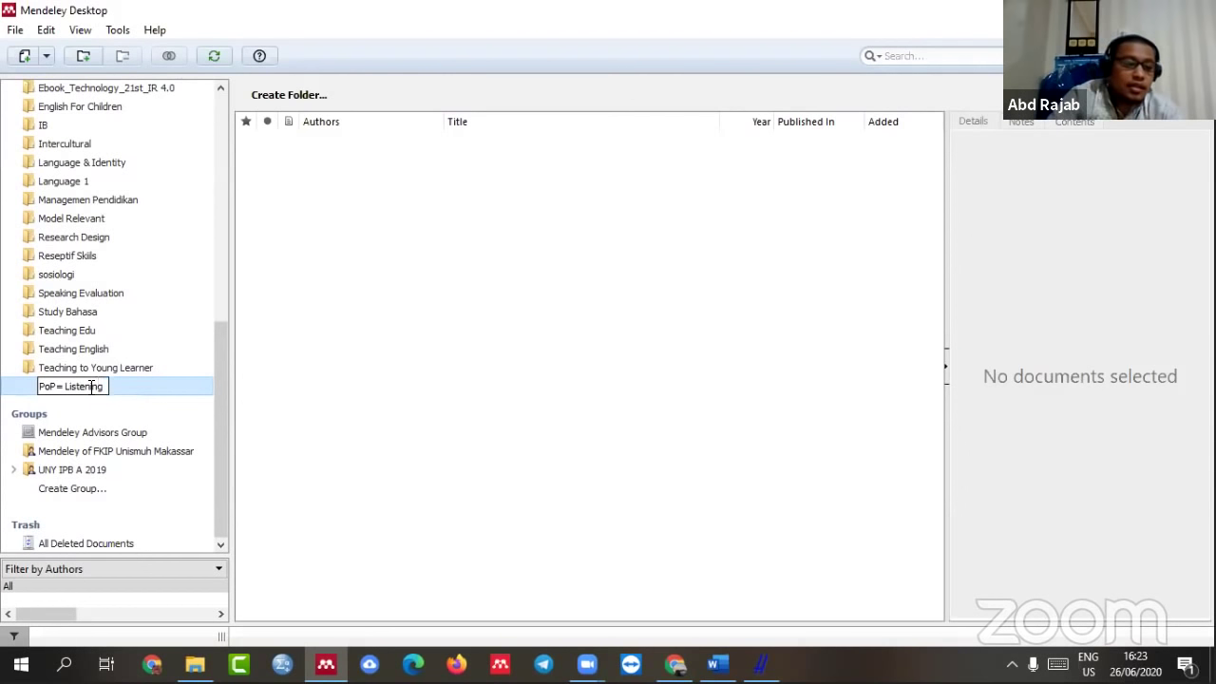
key("Return")
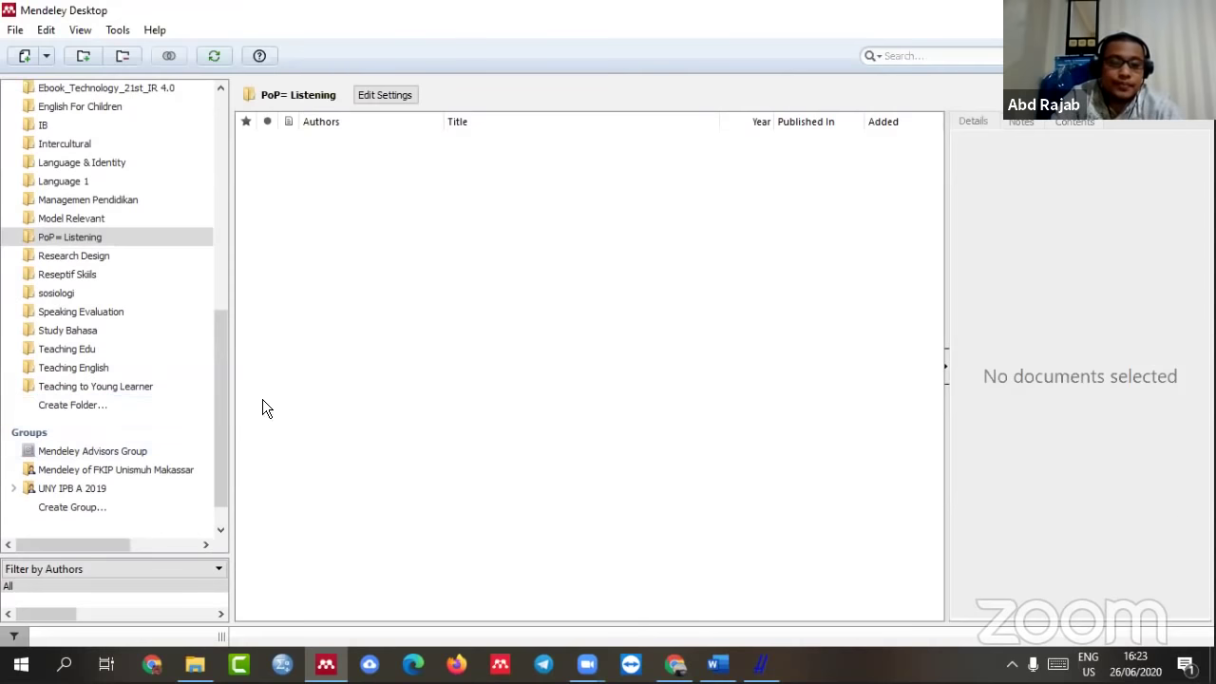
- Import the PoPCites.ris file from the Desktop into the empty "PoP= Listening" folder
right_click(309, 173)
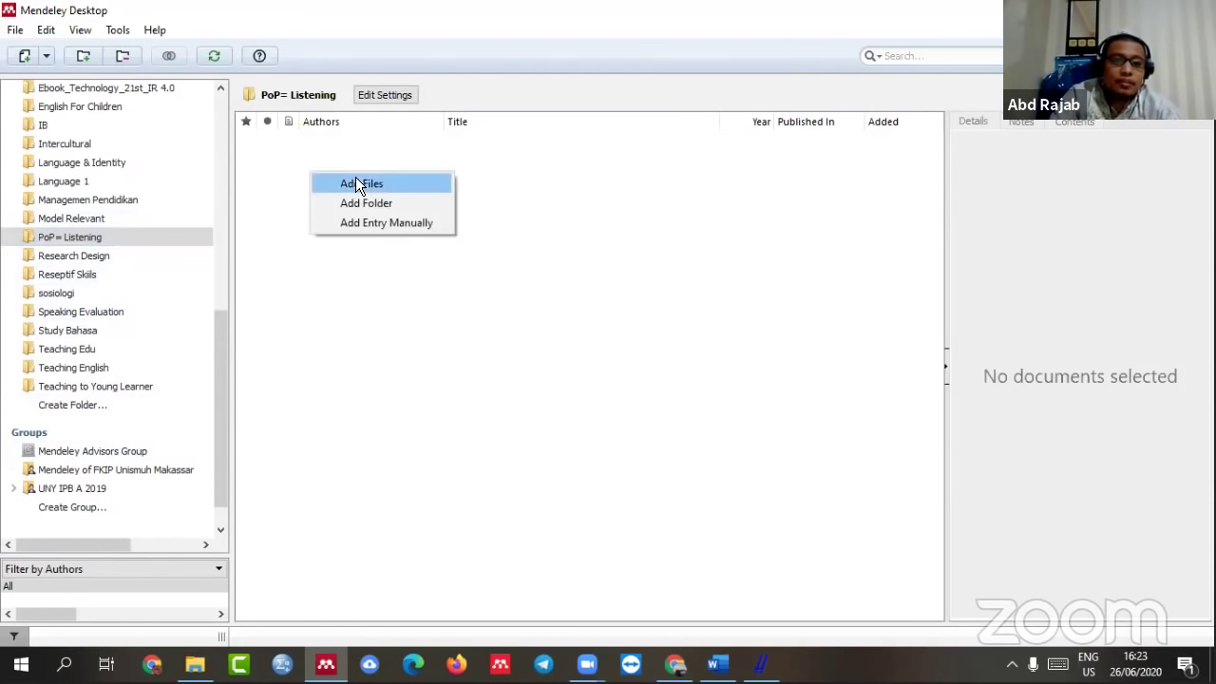
left_click(357, 181)
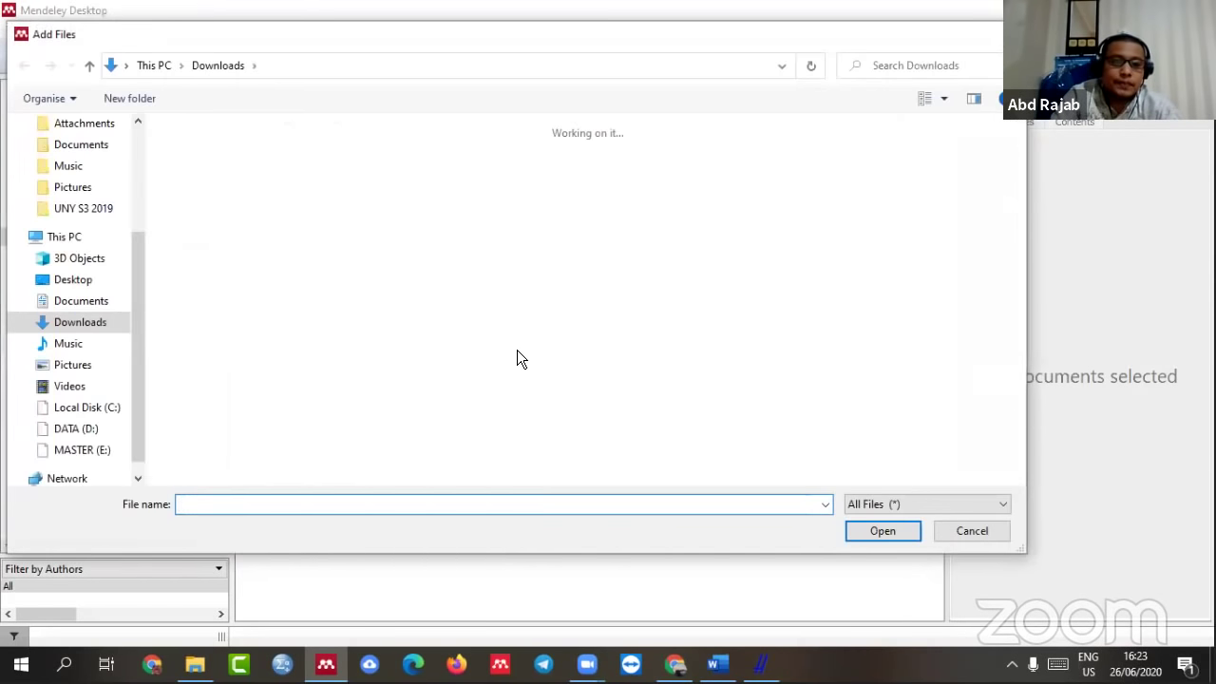
left_click(105, 284)
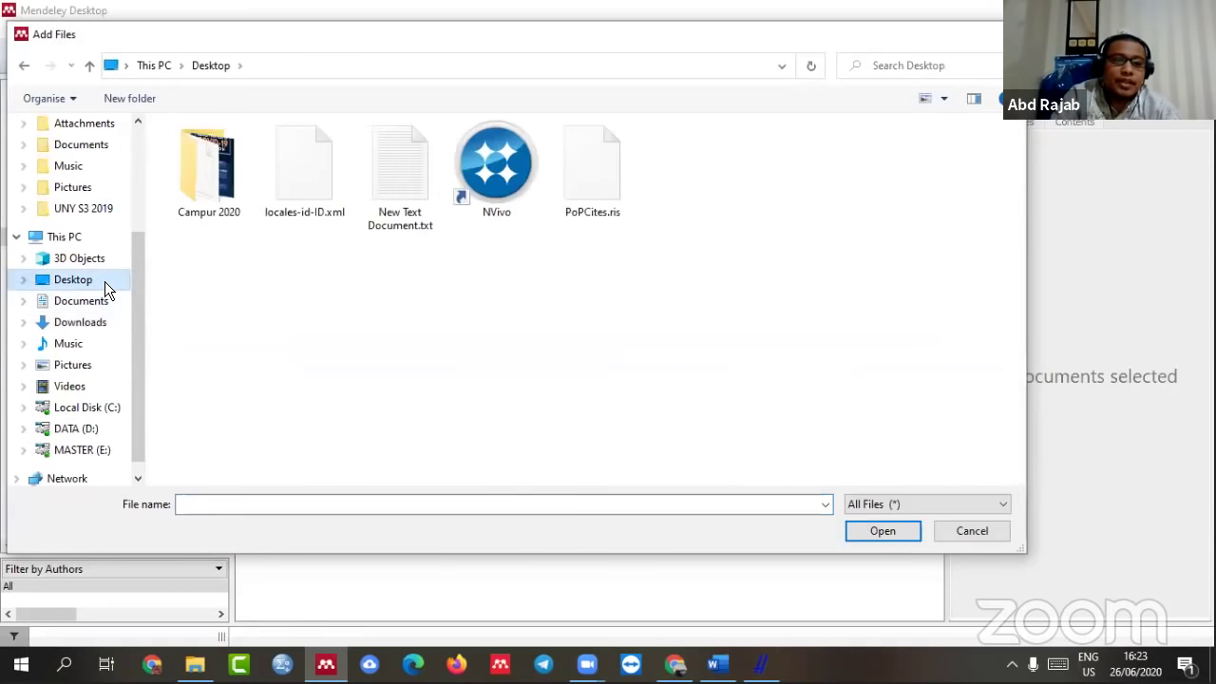
left_click(592, 197)
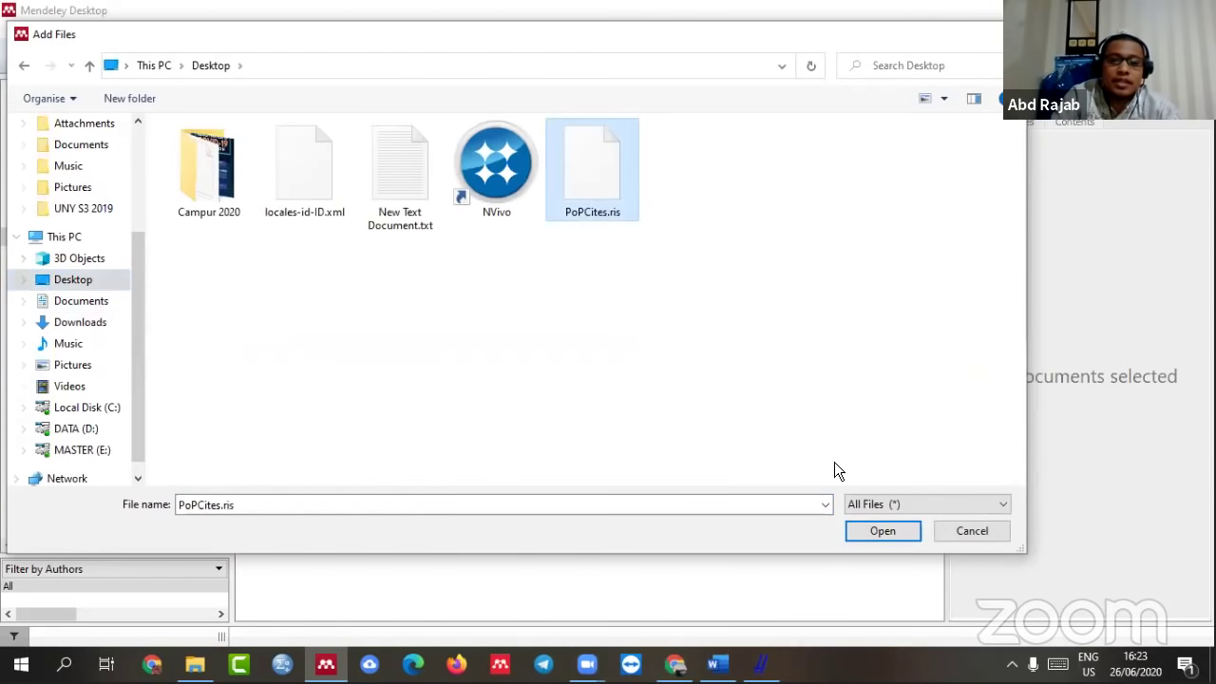
left_click(867, 528)
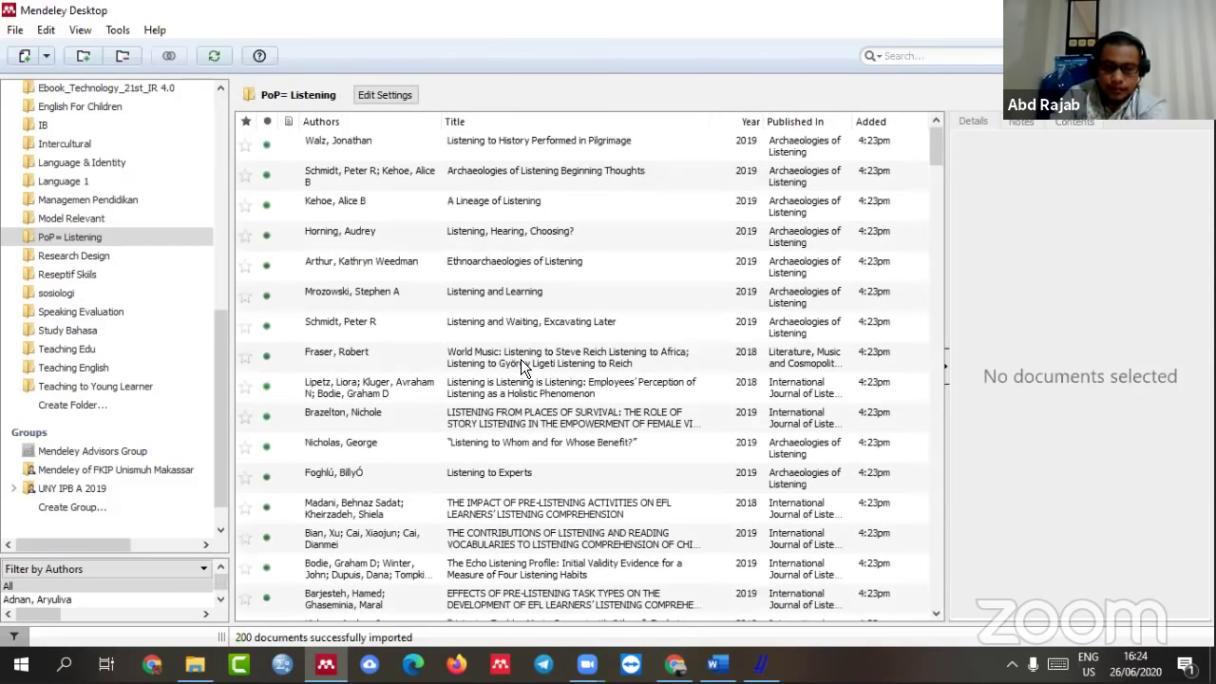
- Look through the references imported into the "PoP= Listening" folder, checking their authors, titles, years and publications
scroll(521, 359, "down", 5)
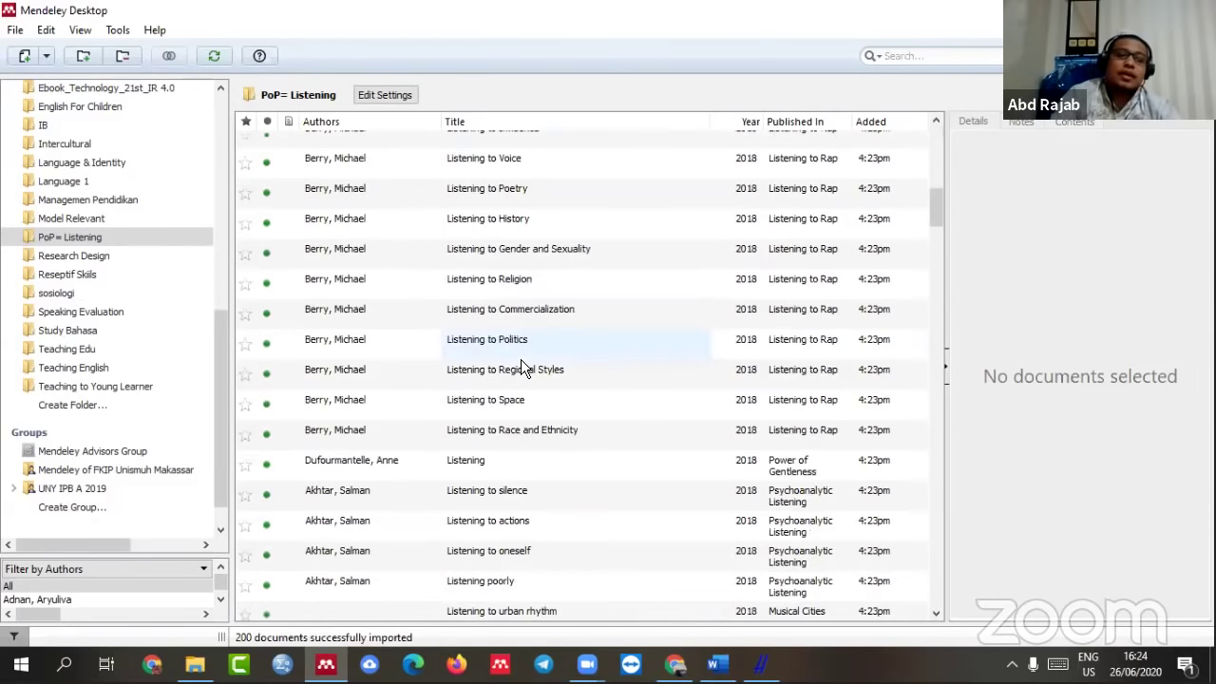
scroll(521, 360, "down", 1)
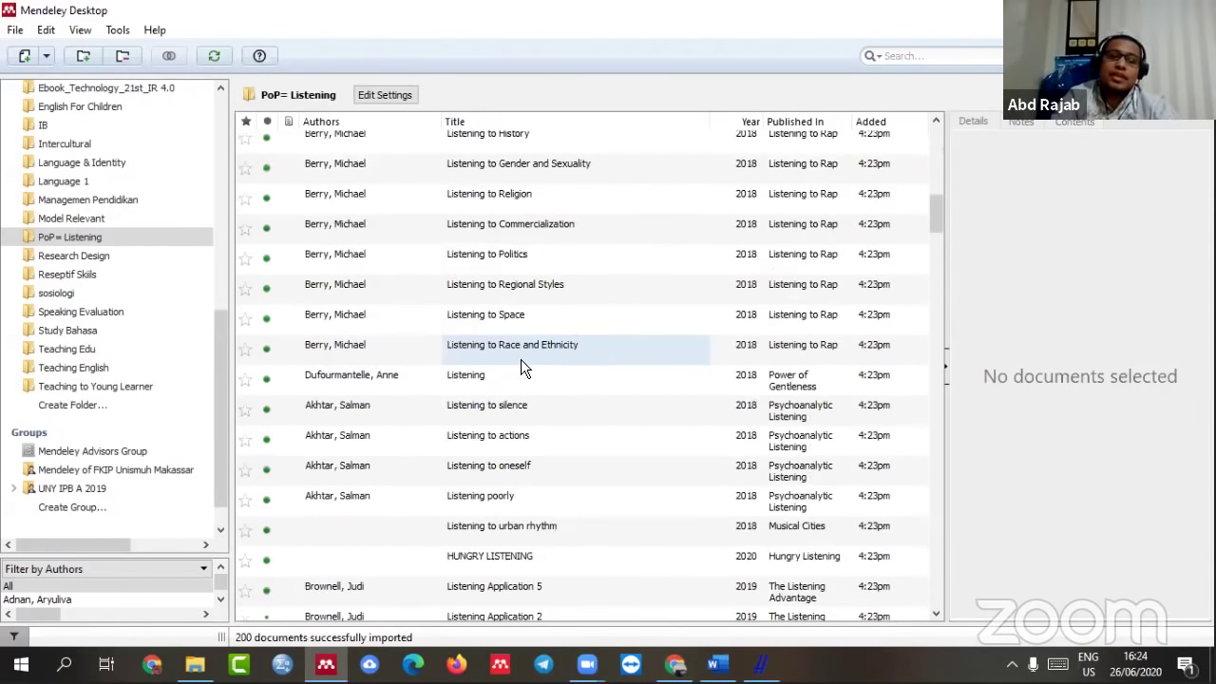
scroll(521, 359, "down", 7)
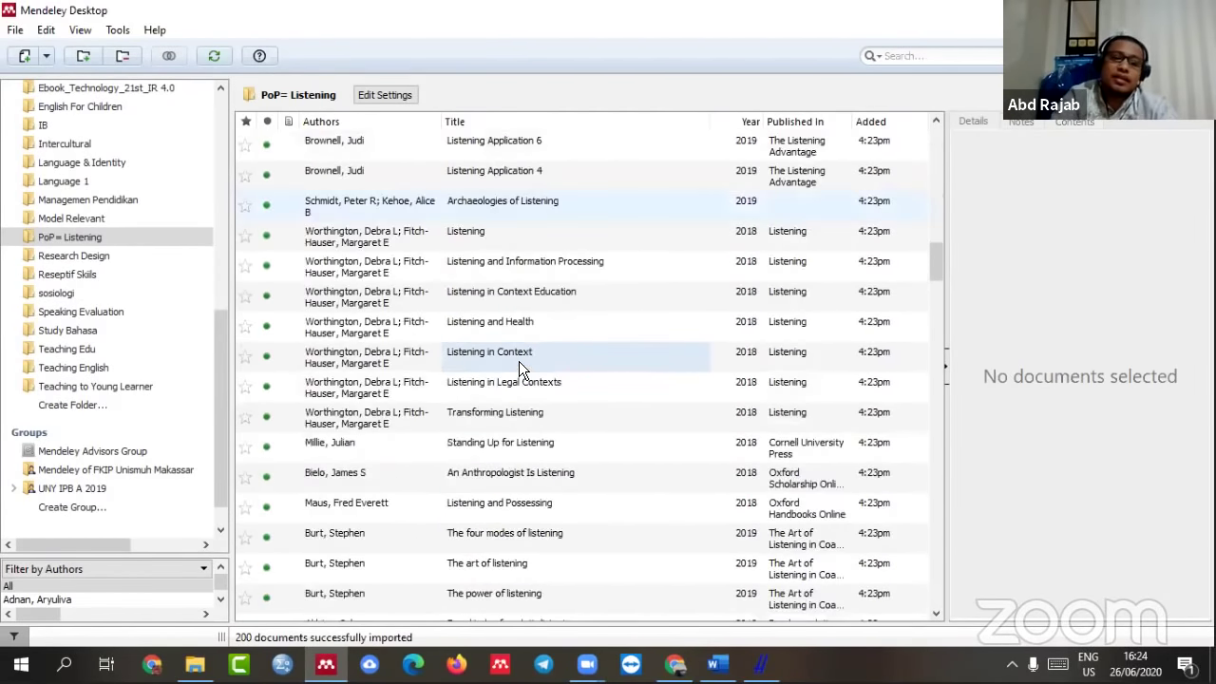
scroll(519, 361, "down", 5)
scroll(518, 361, "down", 10)
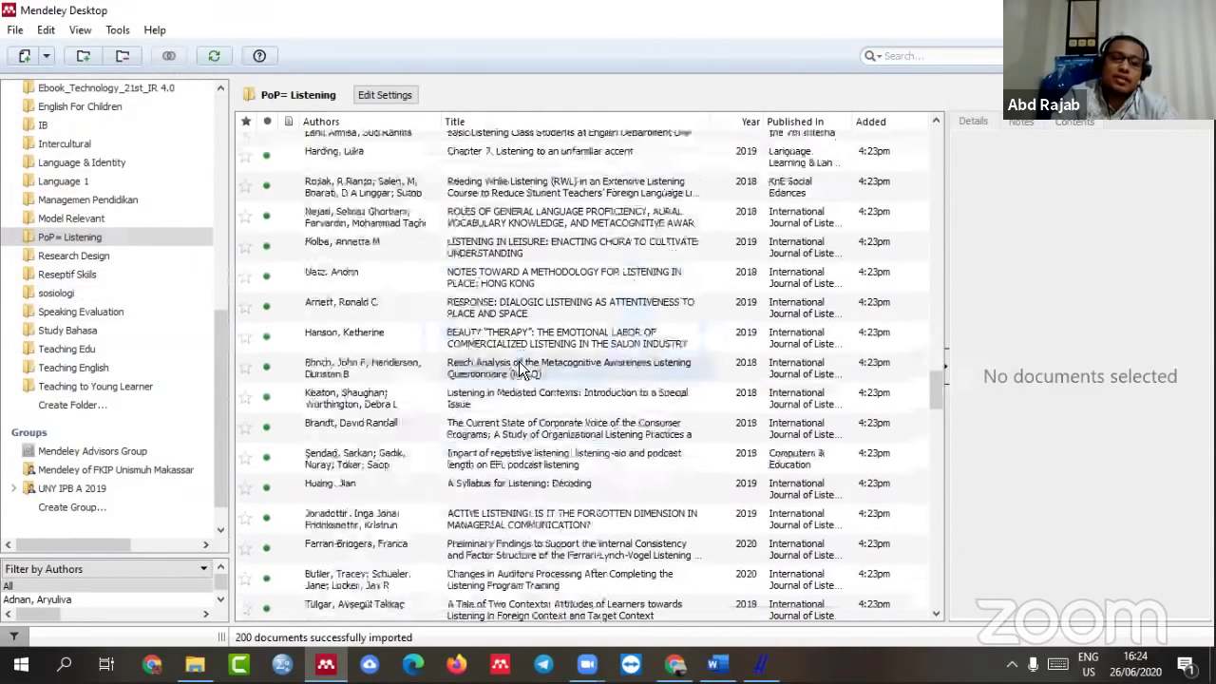
scroll(546, 309, "down", 10)
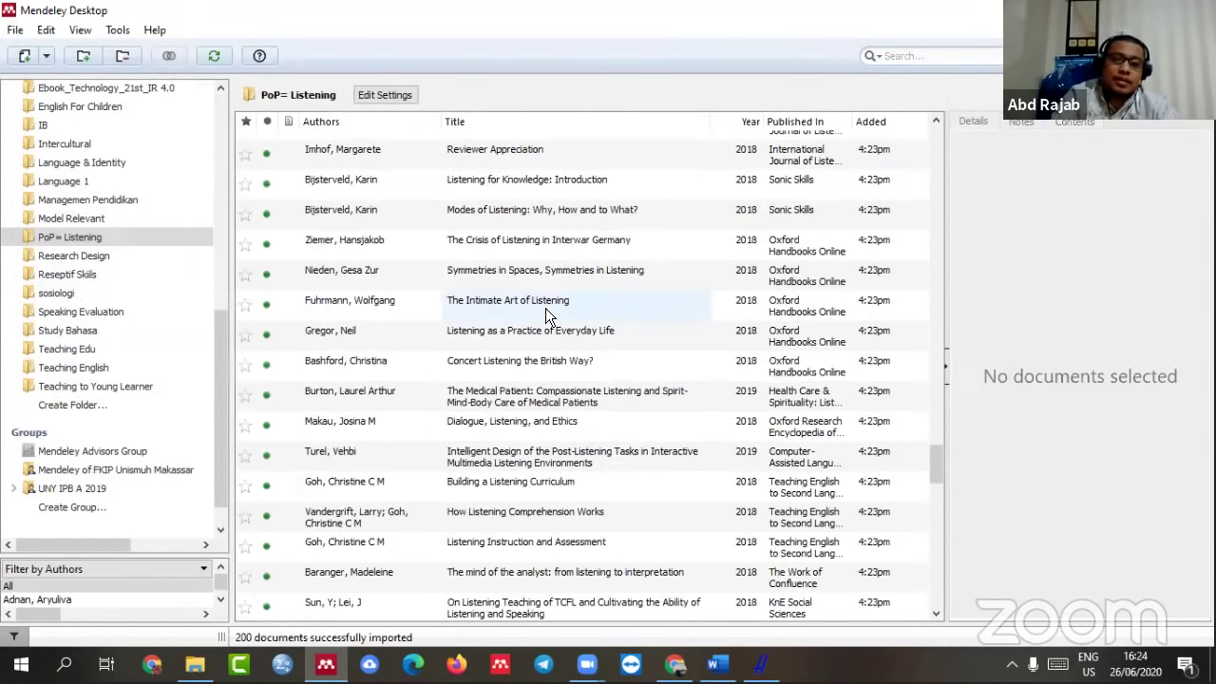
scroll(545, 314, "up", 15)
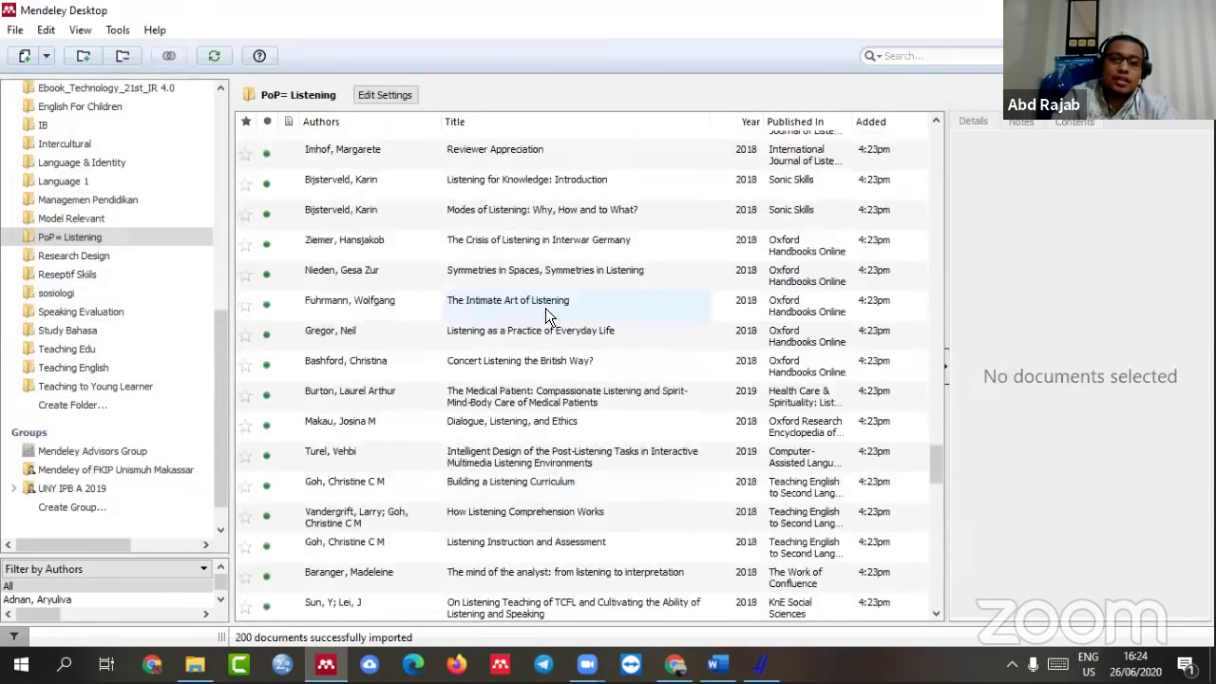
scroll(546, 314, "up", 5)
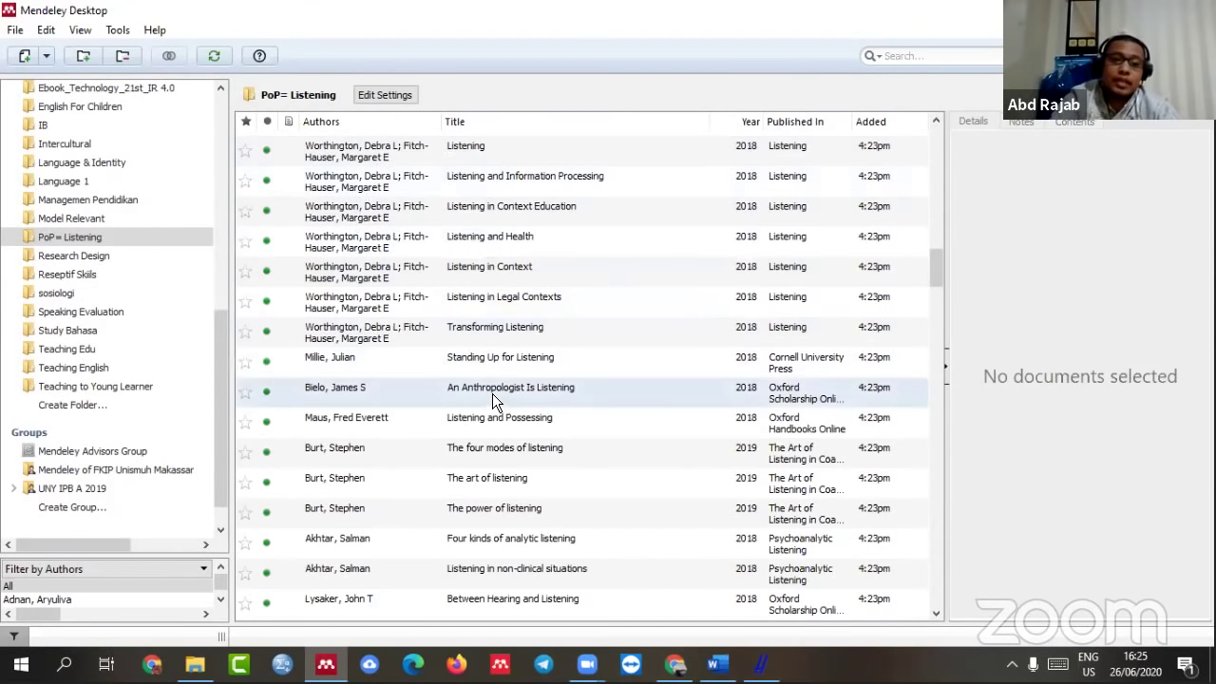
scroll(492, 393, "up", 4)
scroll(492, 395, "up", 3)
scroll(553, 336, "down", 12)
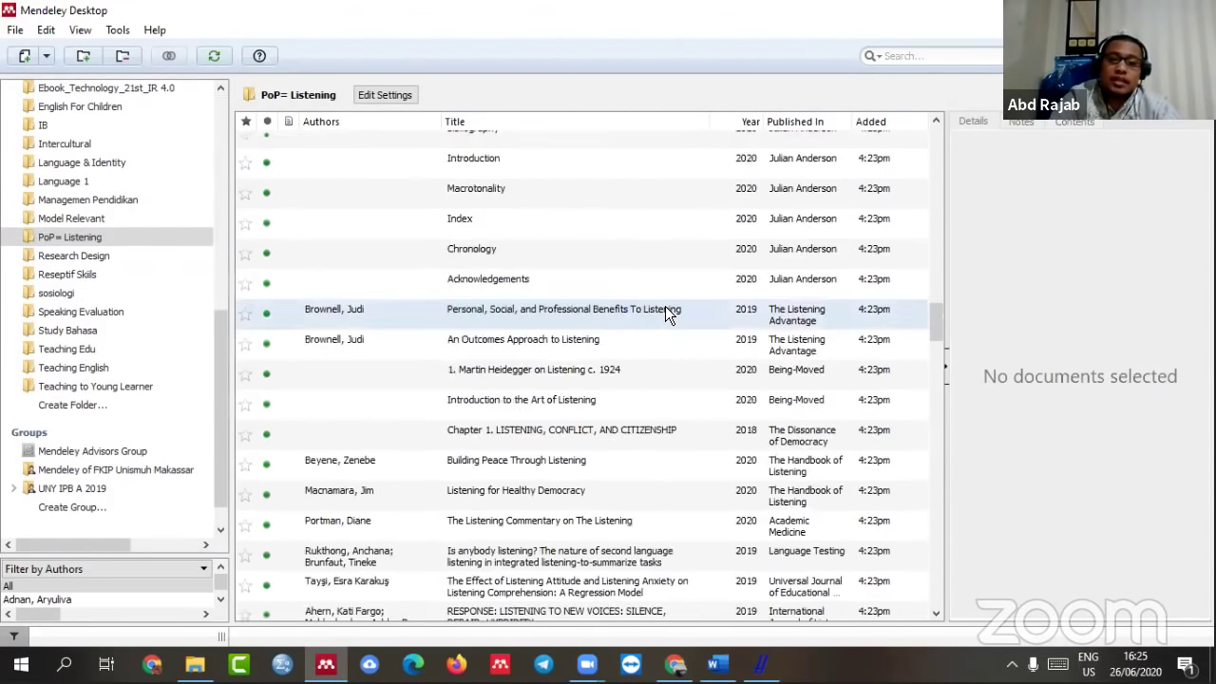
scroll(665, 306, "up", 5)
scroll(665, 306, "up", 8)
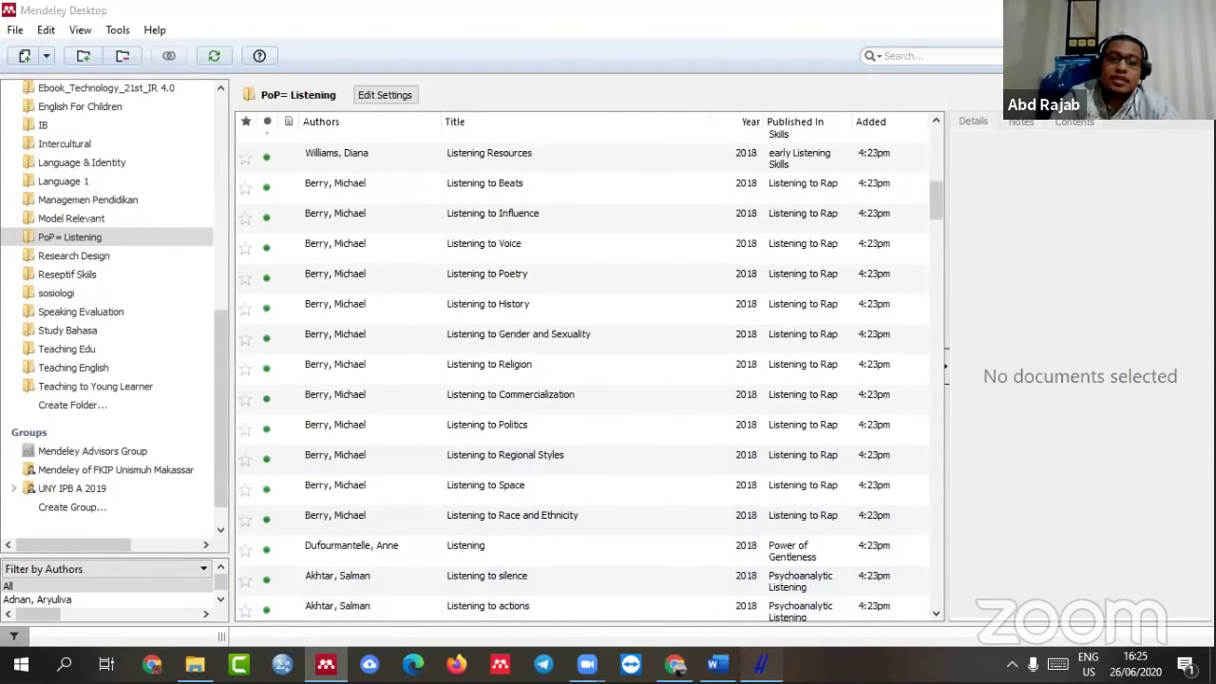
- Switch to Publish or Perish and delete the Crossref search for listening from 2018 to 2020
key("alt+Tab")
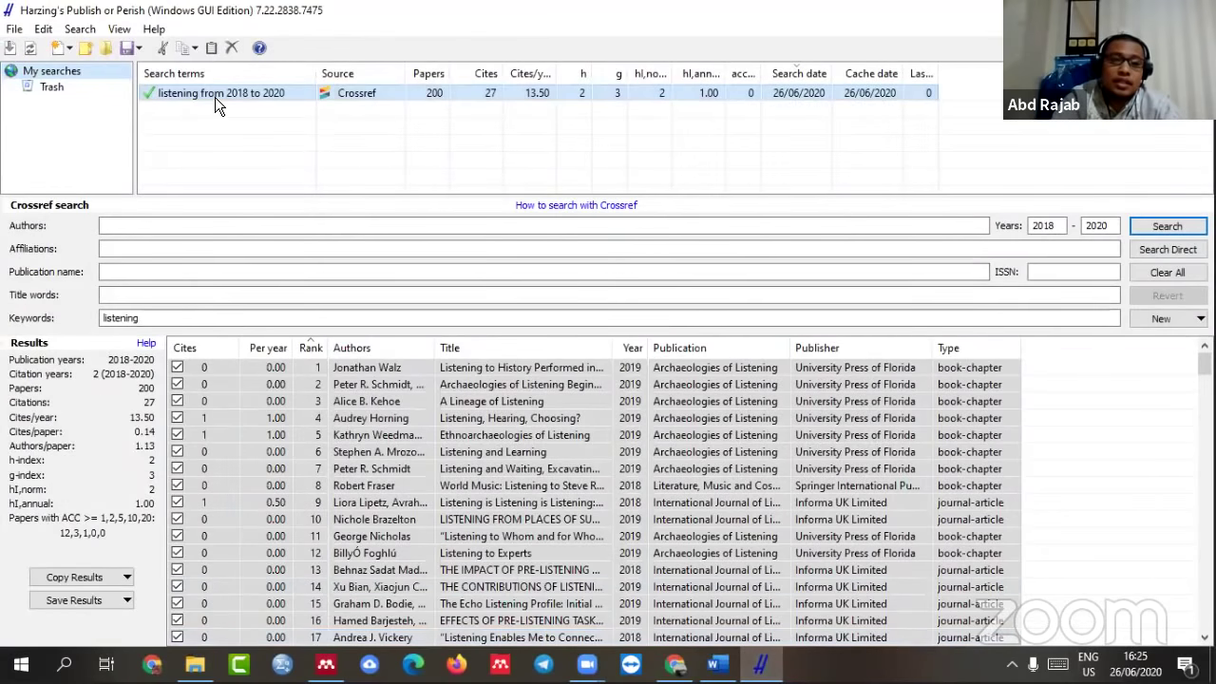
left_click(231, 48)
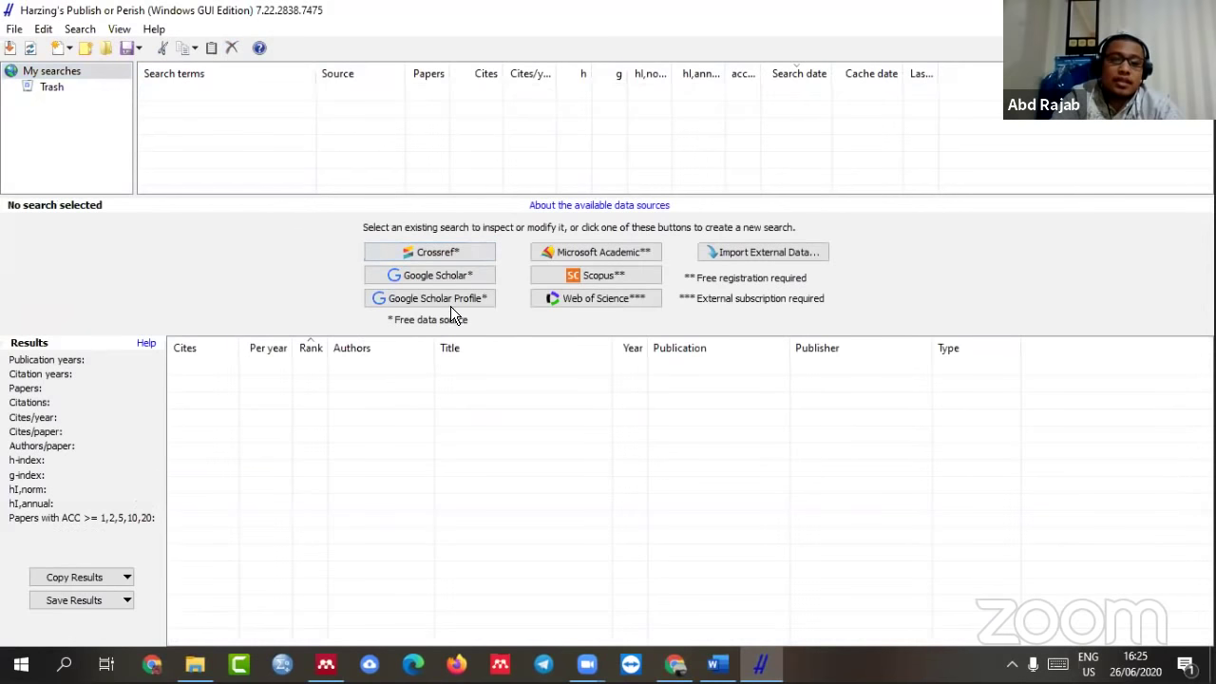
- Start a new Google Scholar search and enter "blended learning" as its keywords
left_click(452, 273)
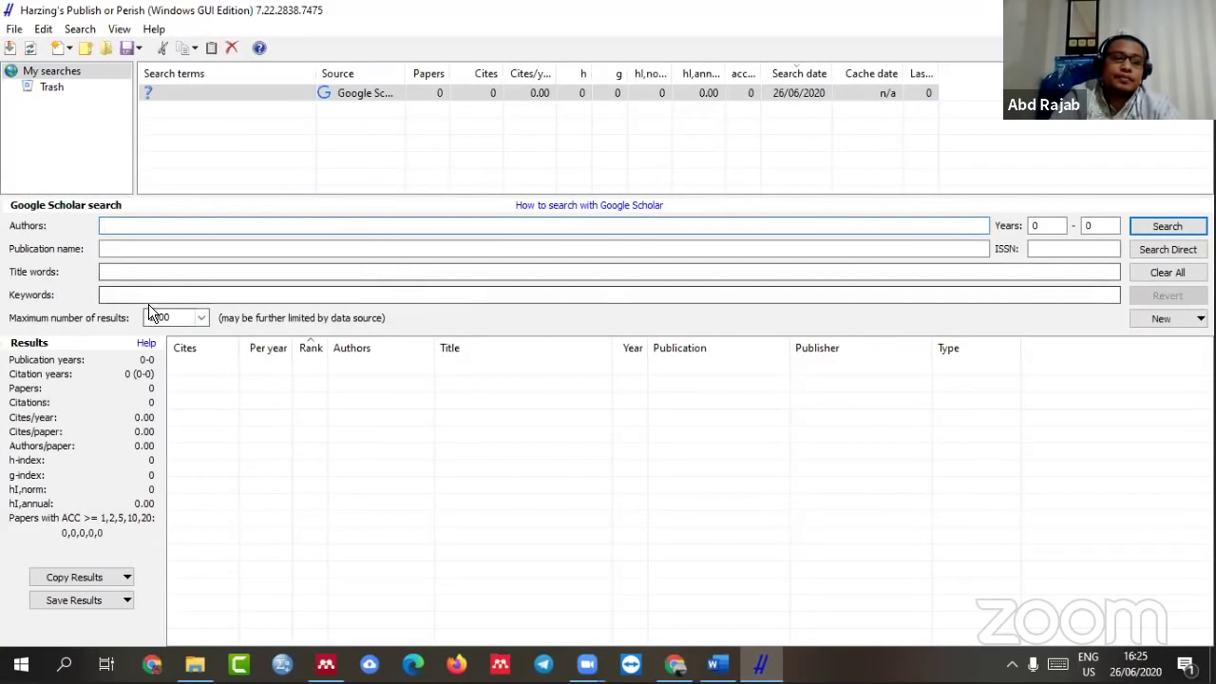
left_click(143, 294)
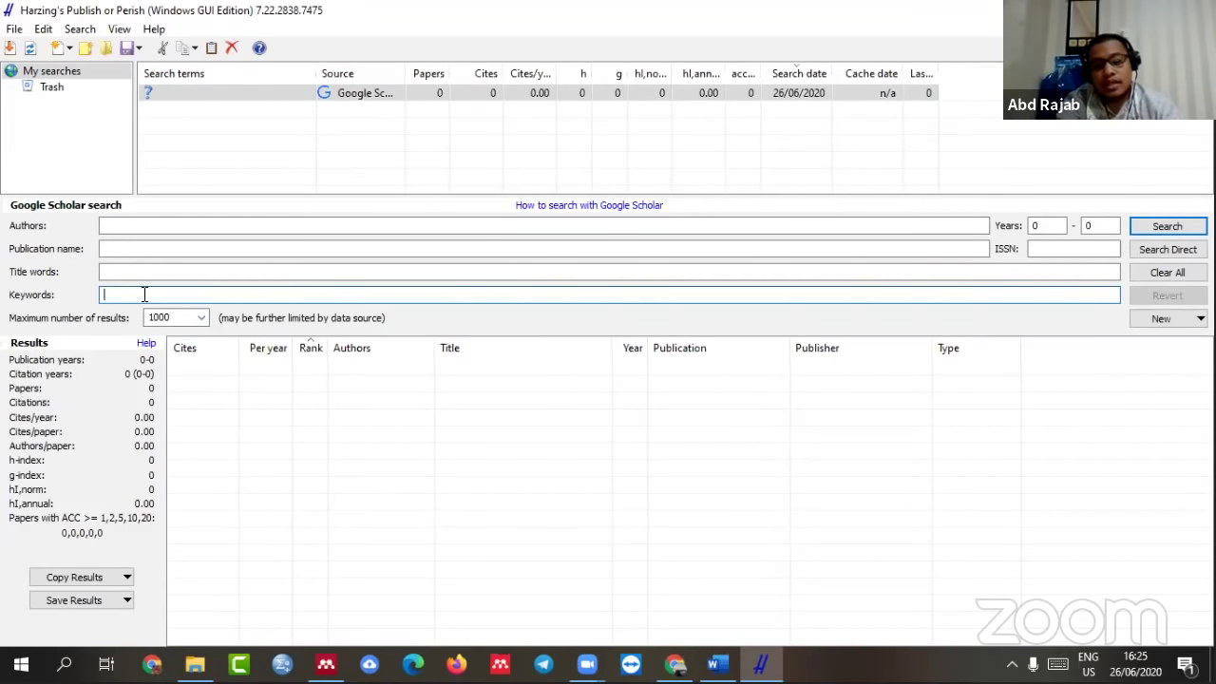
type("b")
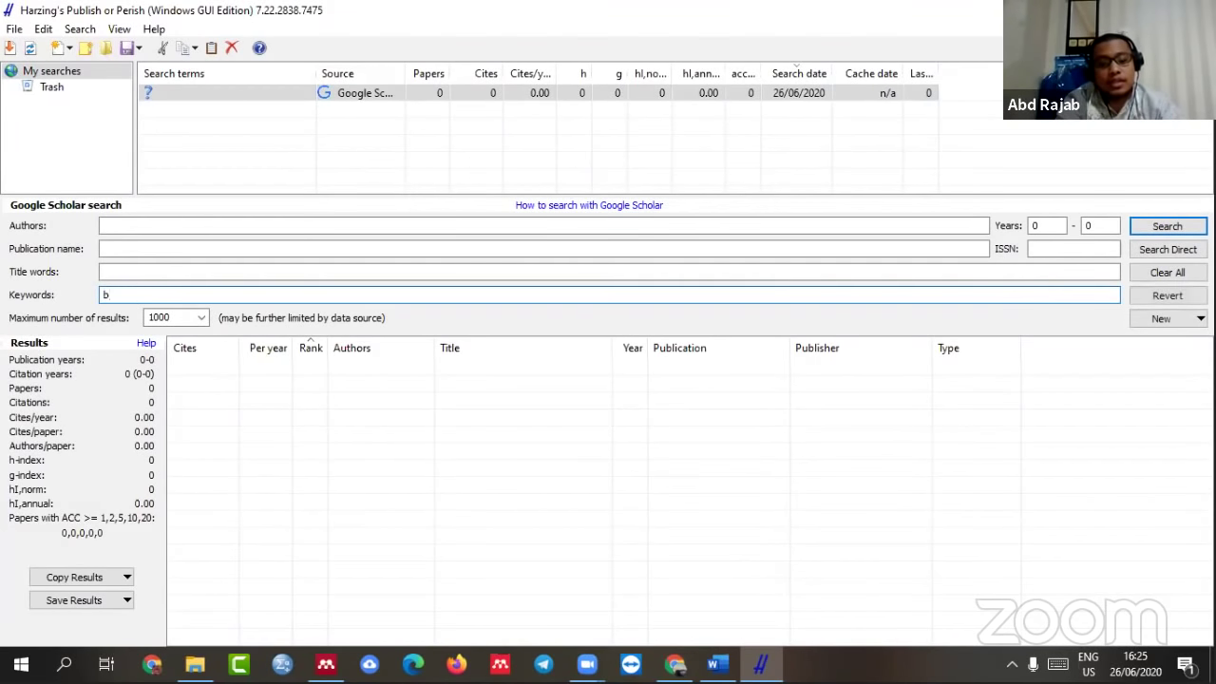
type("lended ")
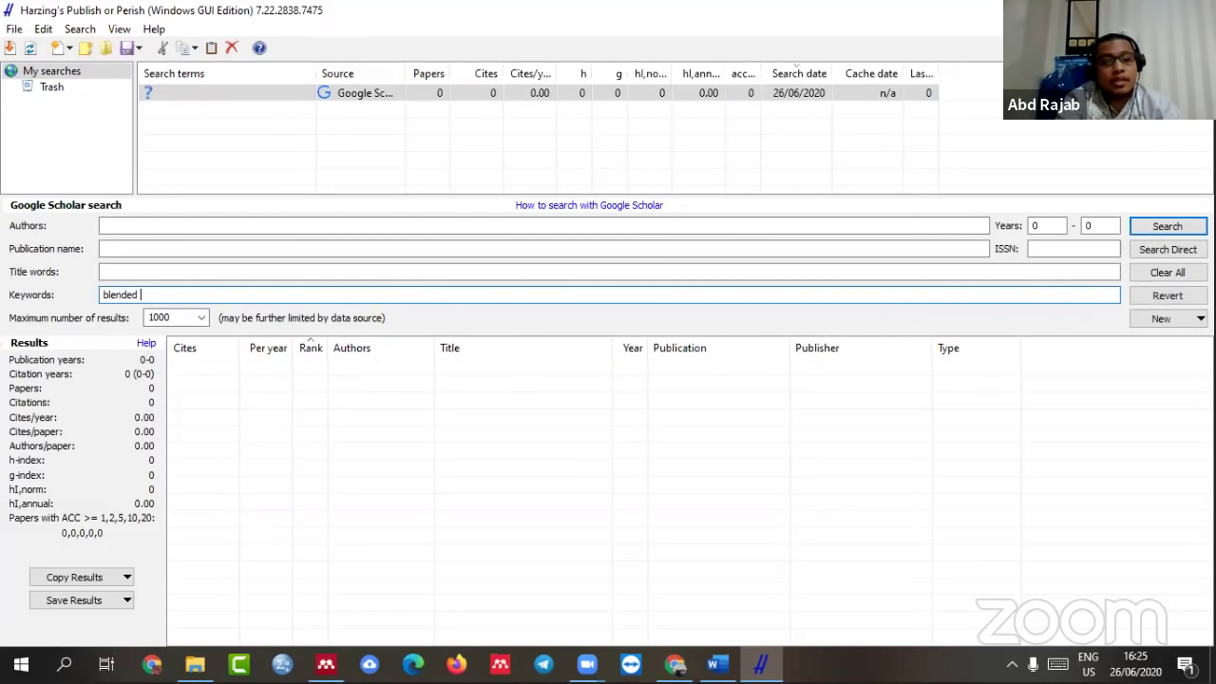
type("learning")
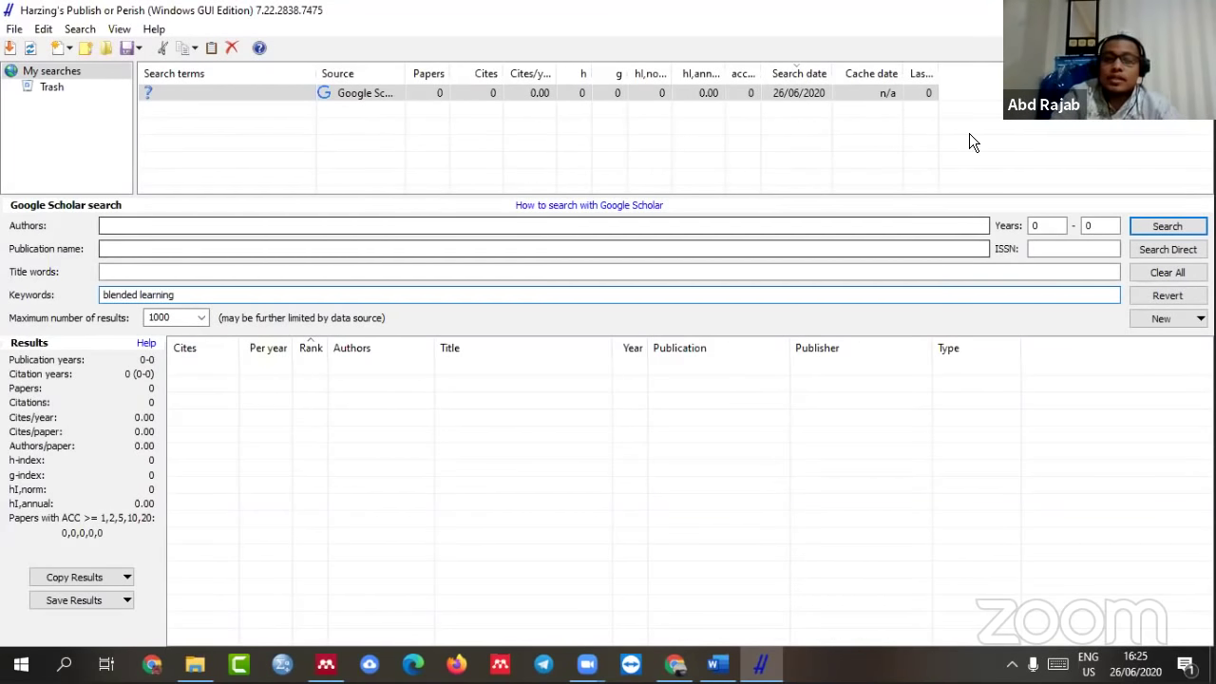
- Limit the blended learning search to the years 2019 to 2020, run it, and stop it before the maximum number of results
left_click(1053, 228)
key("BackSpace")
type("2019")
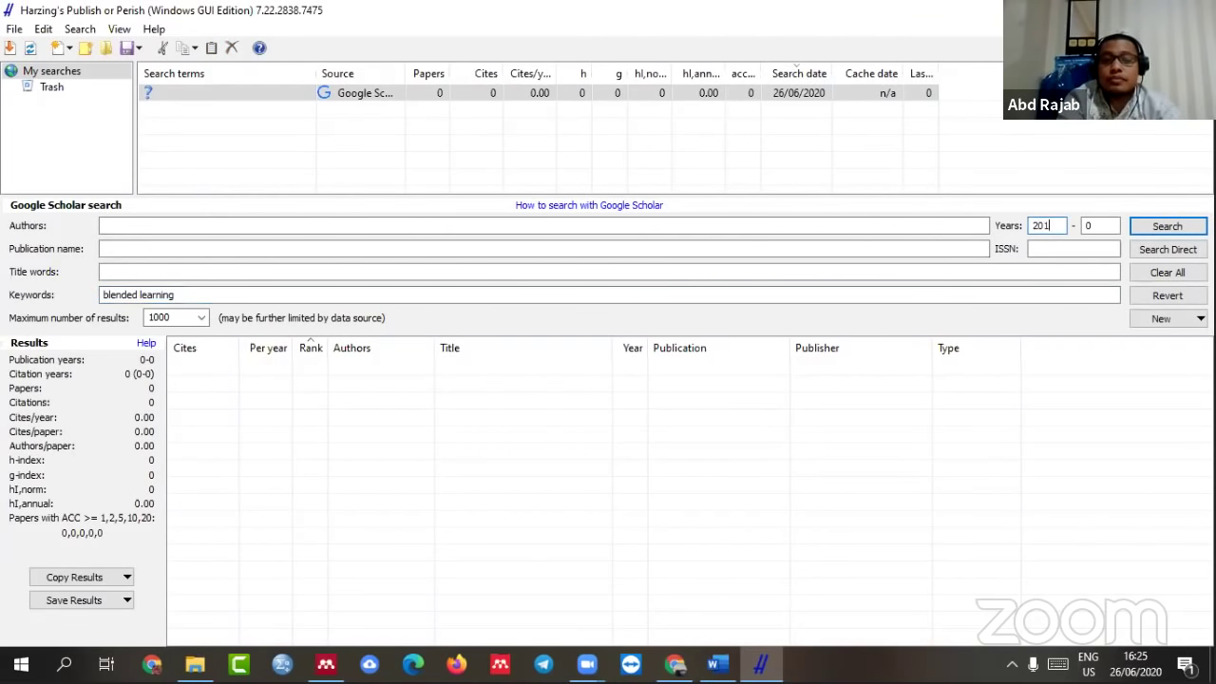
left_click(1118, 225)
key("BackSpace")
type("2020")
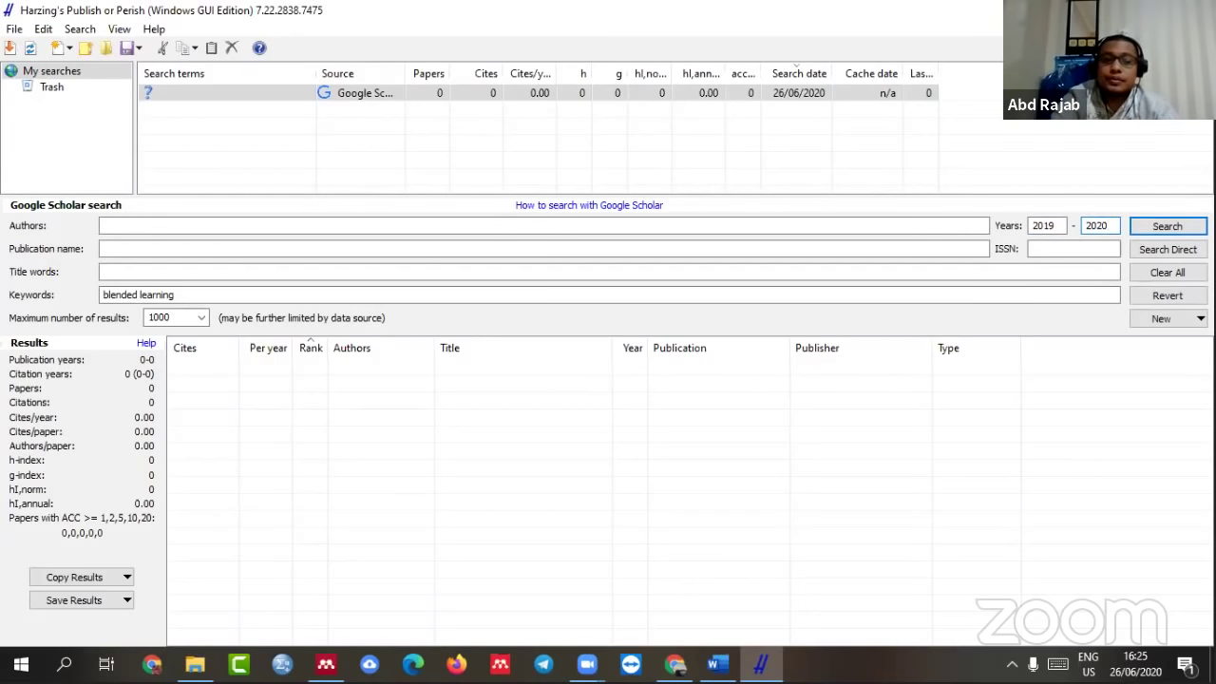
left_click(1153, 228)
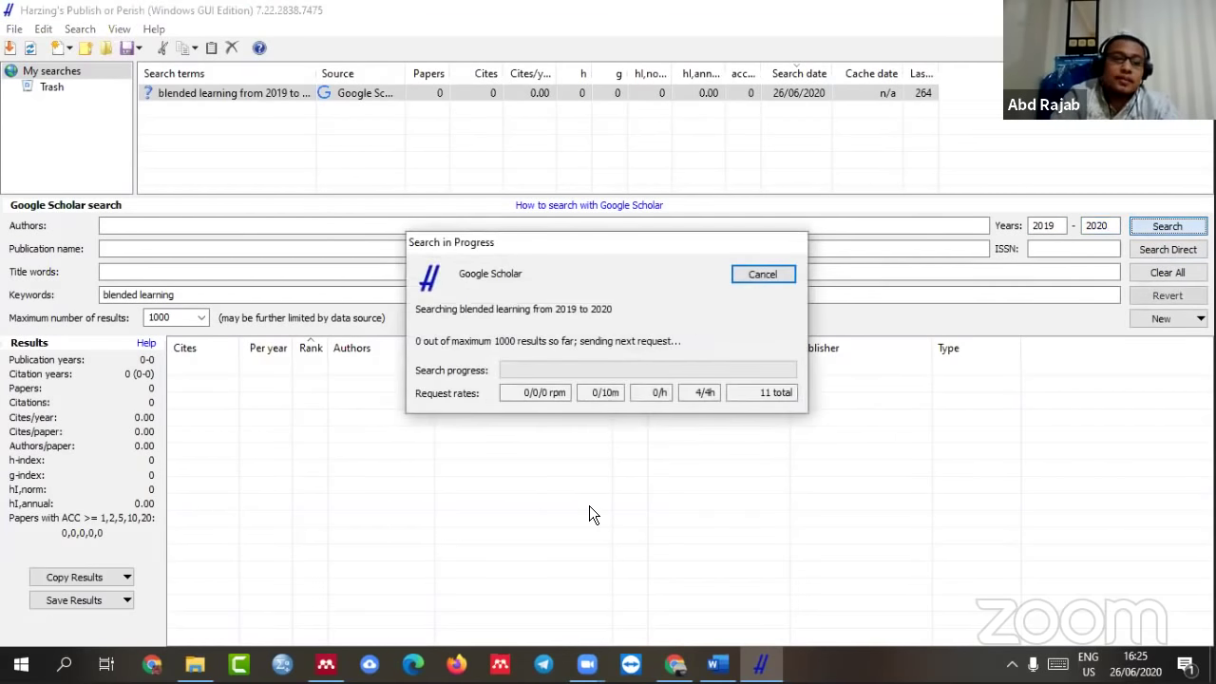
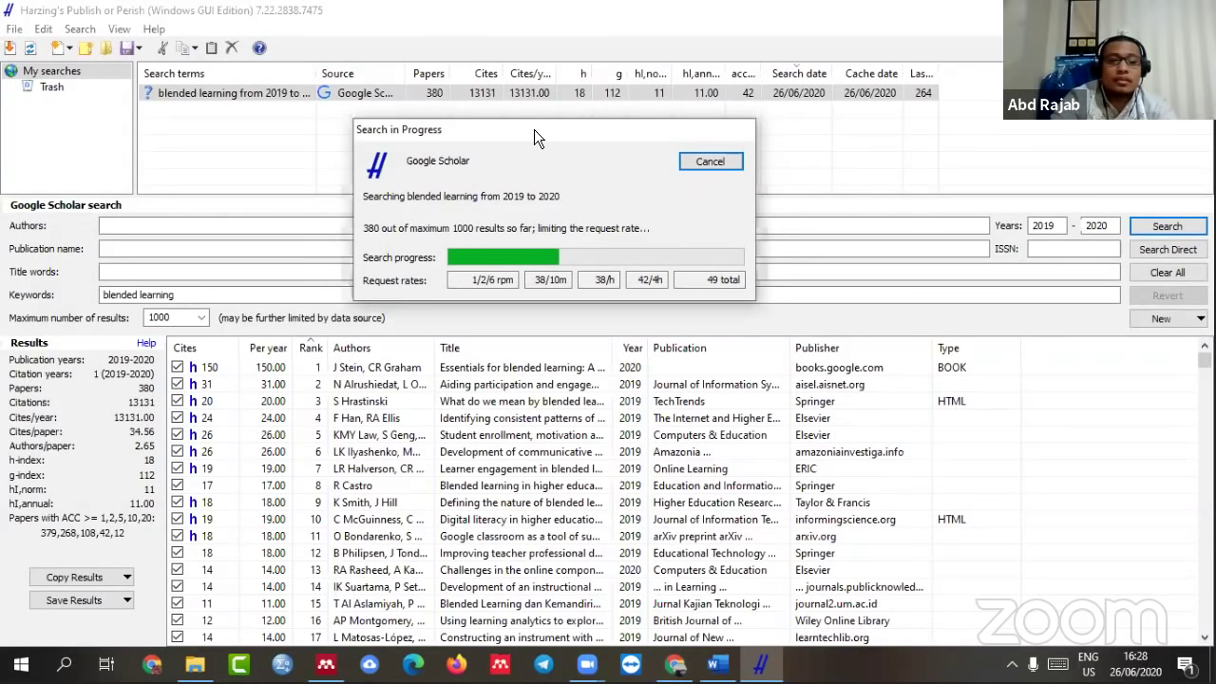
left_click_drag(534, 130, 562, 146)
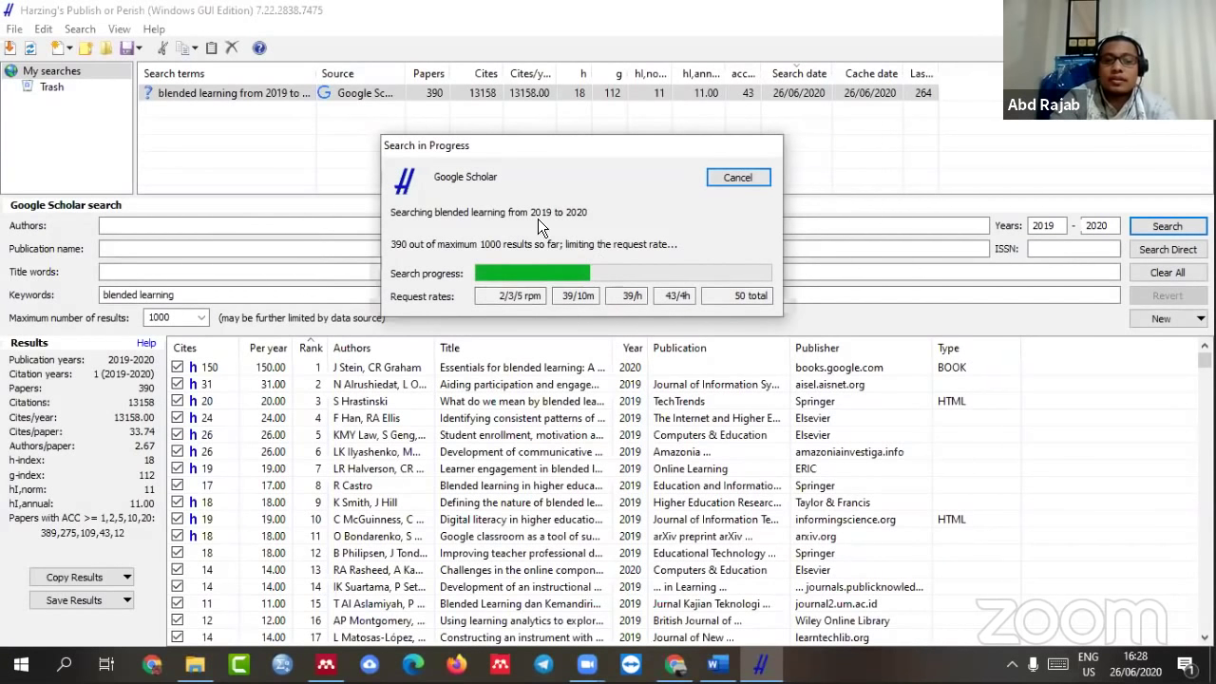
left_click(737, 178)
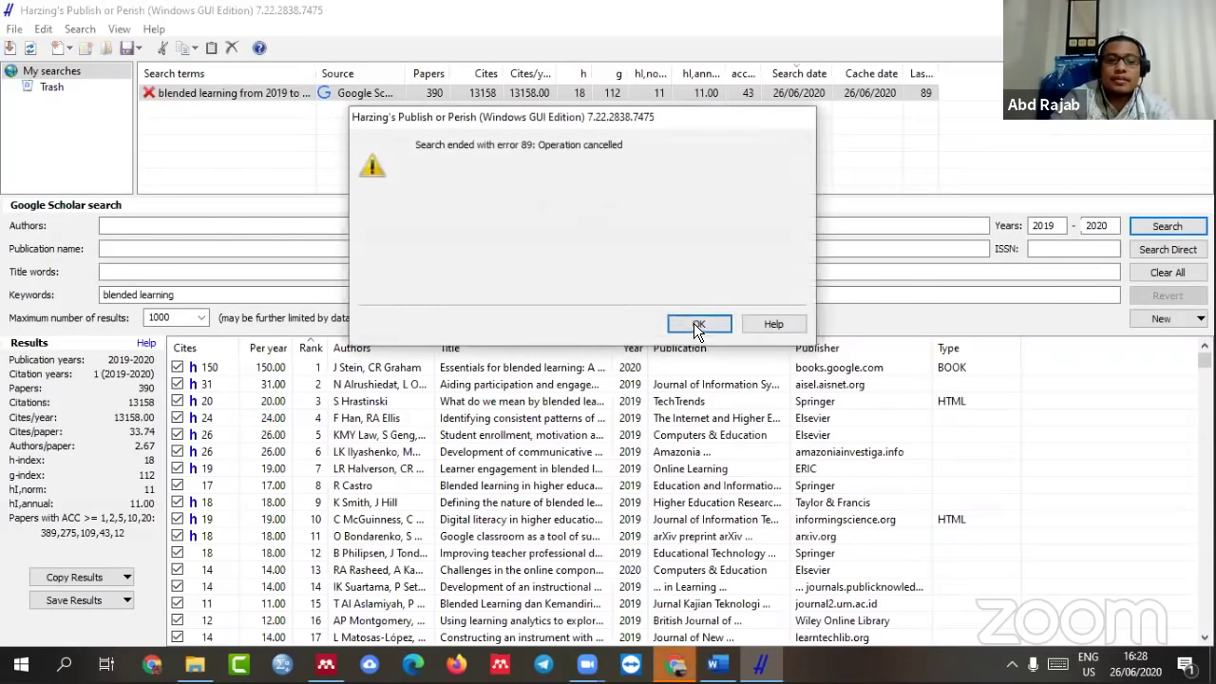
- Look through the retrieved blended learning papers, checking their citations, authors, titles, years and publishers
scroll(483, 447, "down", 4)
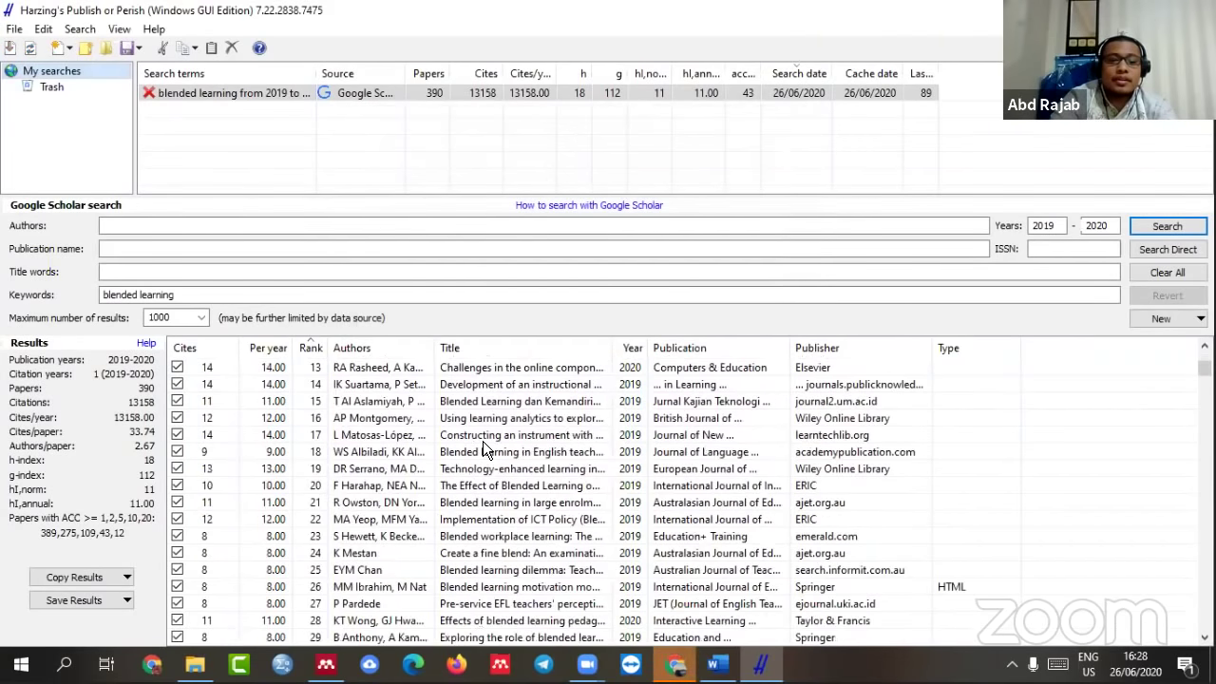
scroll(483, 447, "down", 5)
scroll(483, 451, "down", 20)
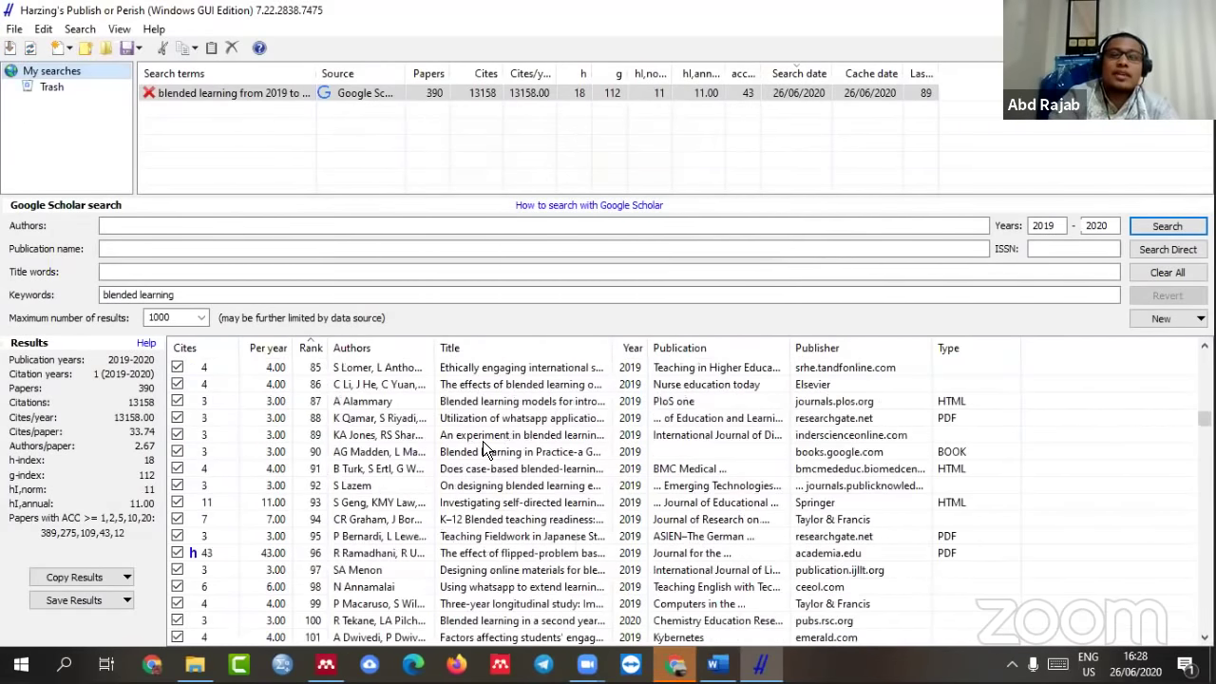
scroll(483, 451, "down", 6)
scroll(482, 443, "down", 20)
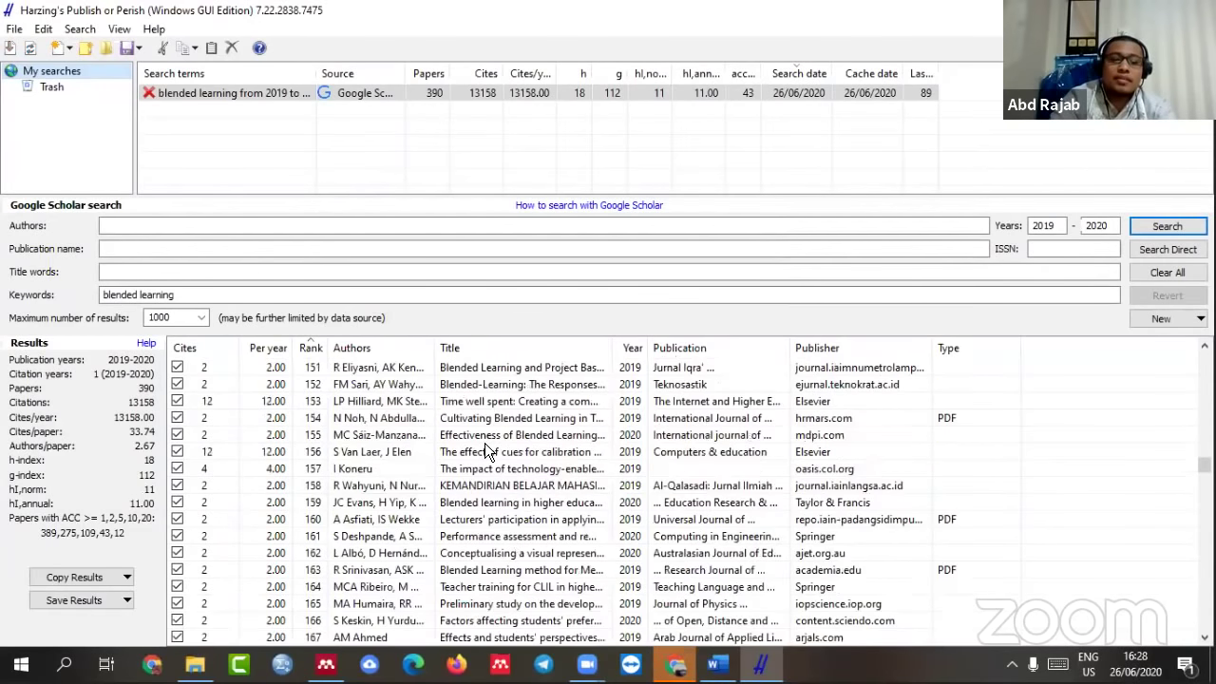
scroll(485, 443, "down", 10)
scroll(485, 442, "up", 19)
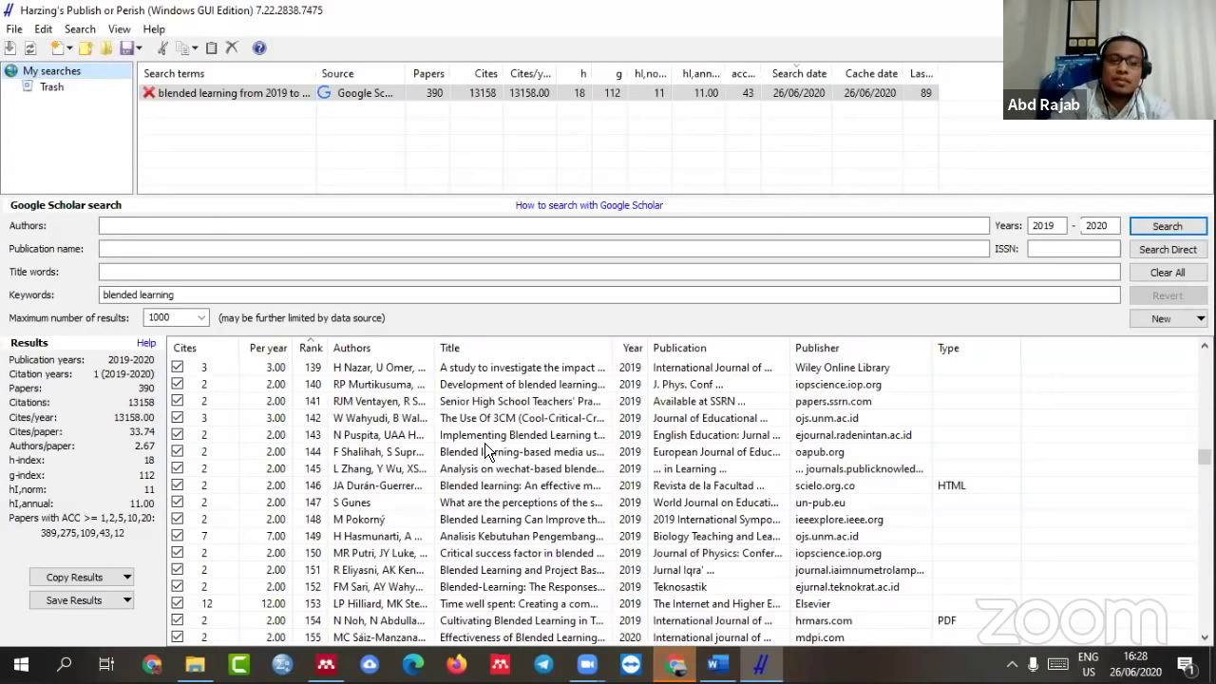
scroll(485, 443, "up", 14)
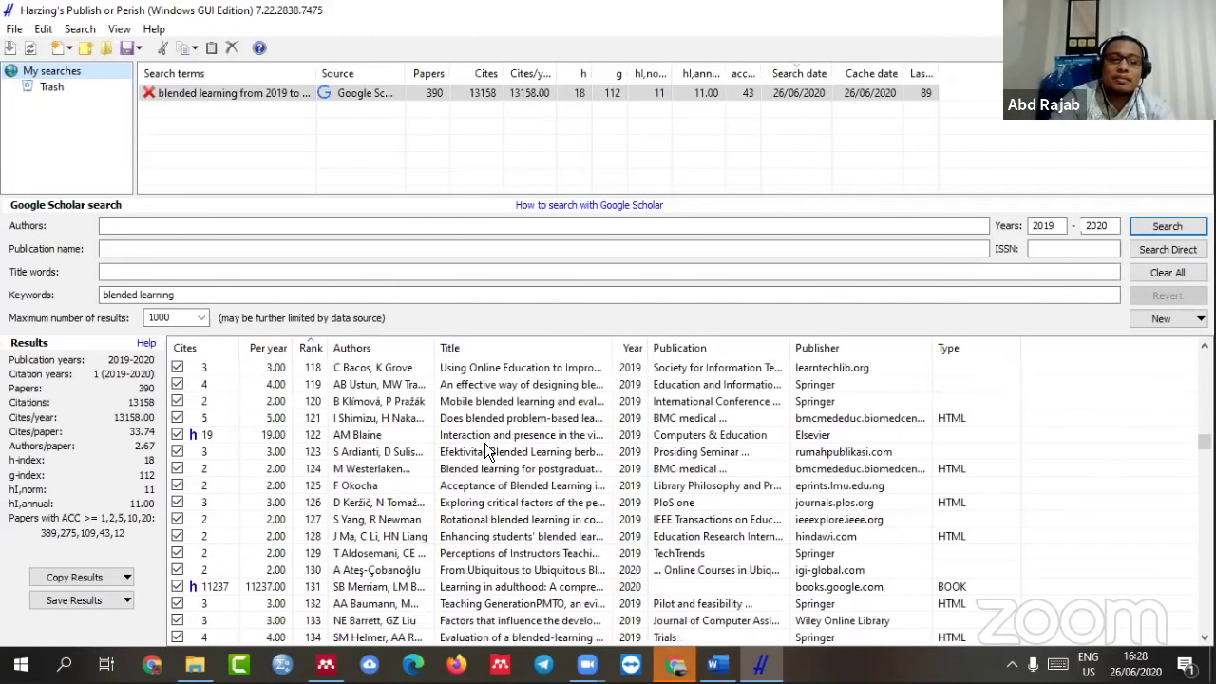
scroll(485, 443, "up", 5)
- Select all the blended learning results and bring up the commands for copying and saving them
left_click(484, 445)
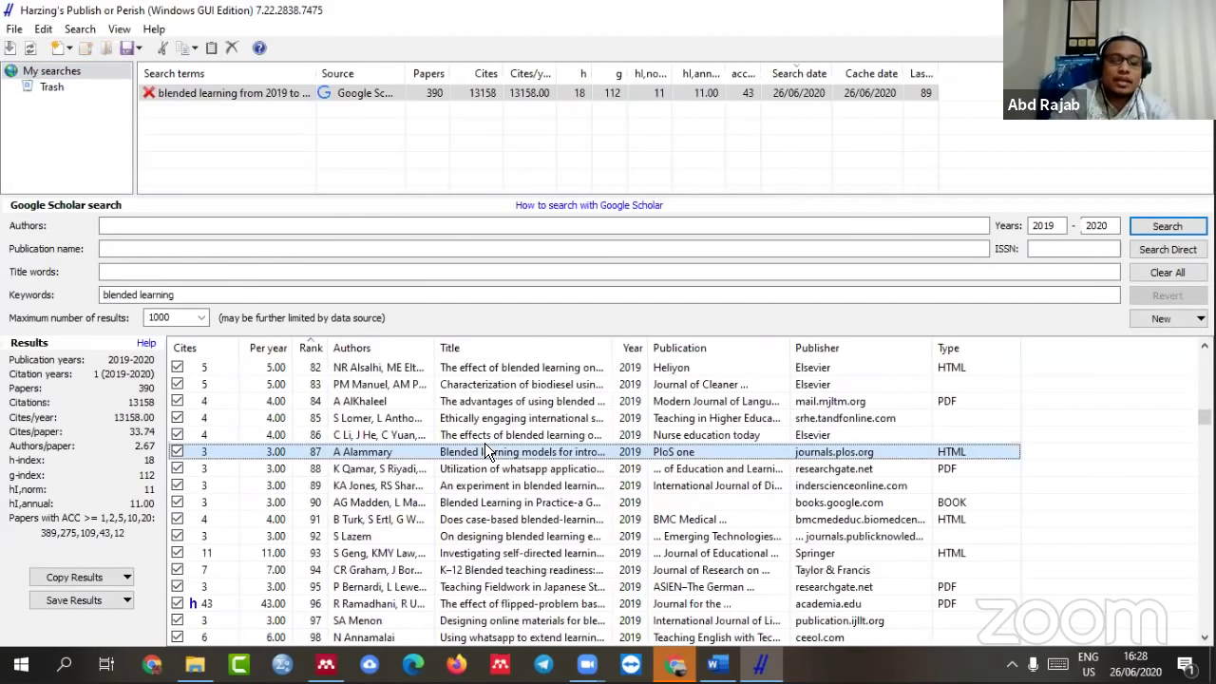
key("ctrl+a")
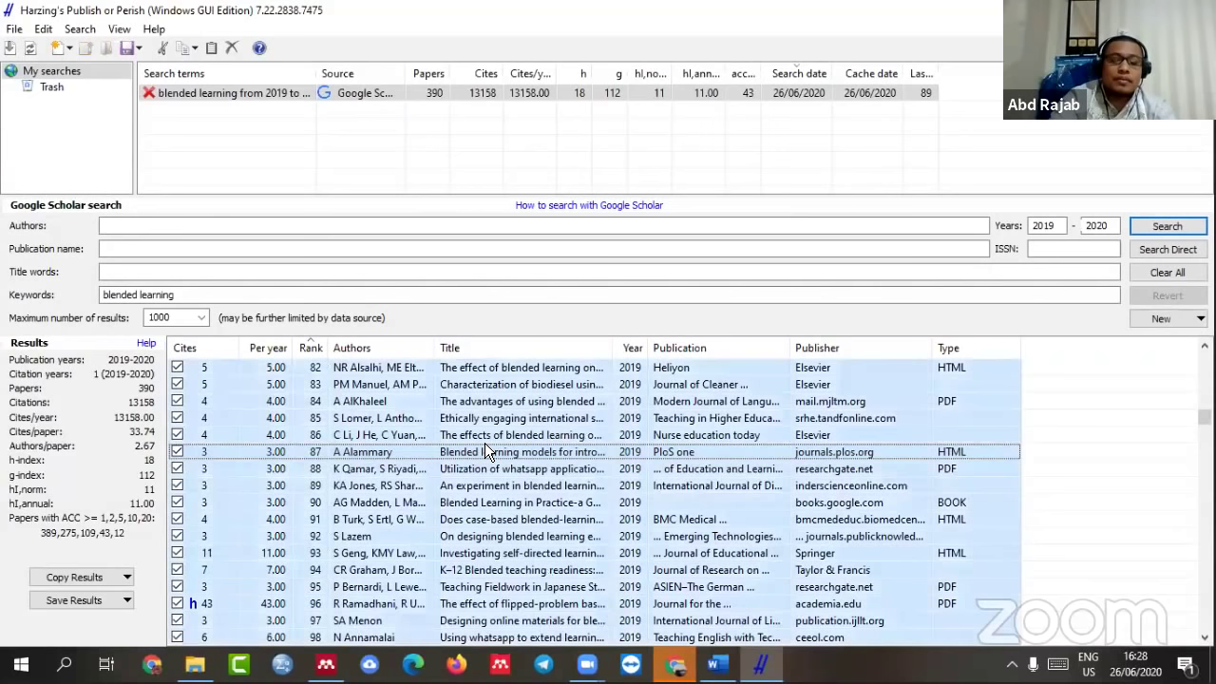
right_click(567, 384)
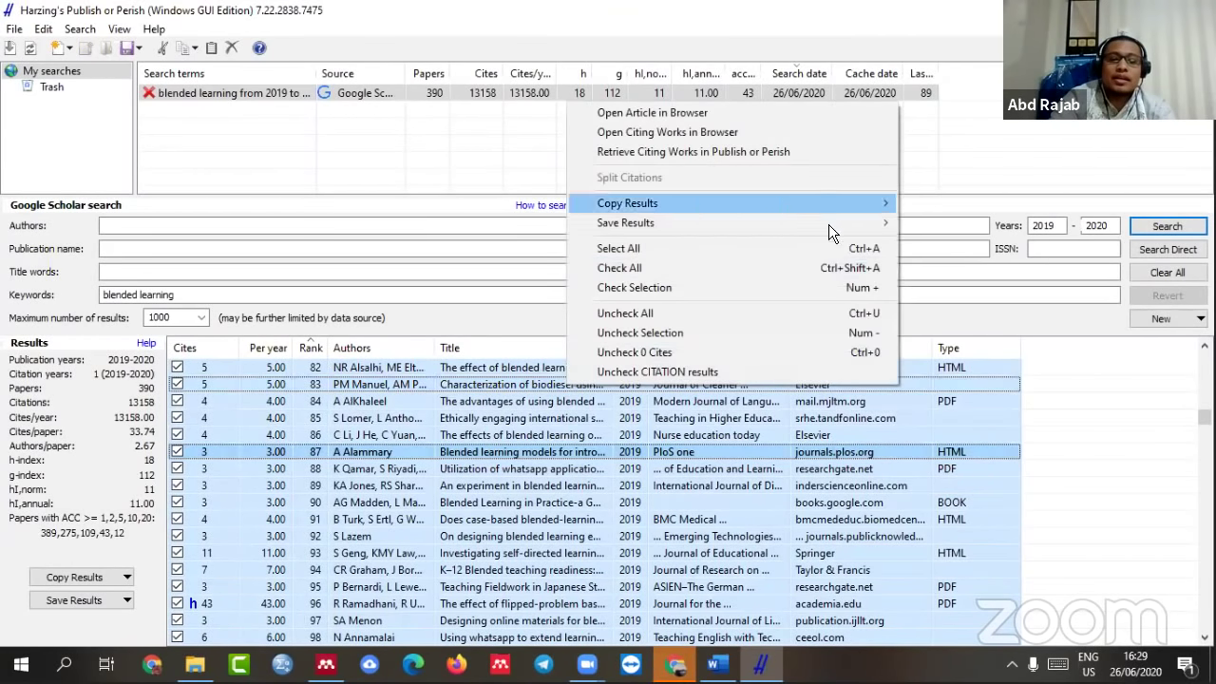
mouse_move(855, 224)
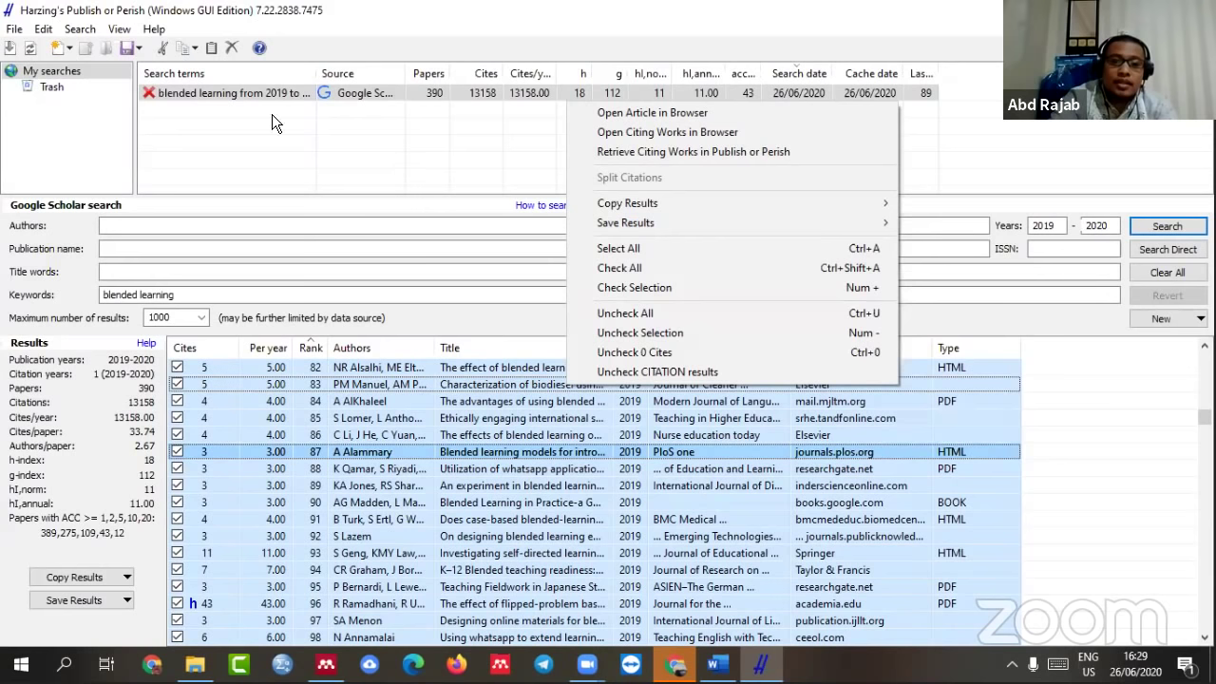
- Delete the blended learning search and start a new Microsoft Academic search
left_click(250, 95)
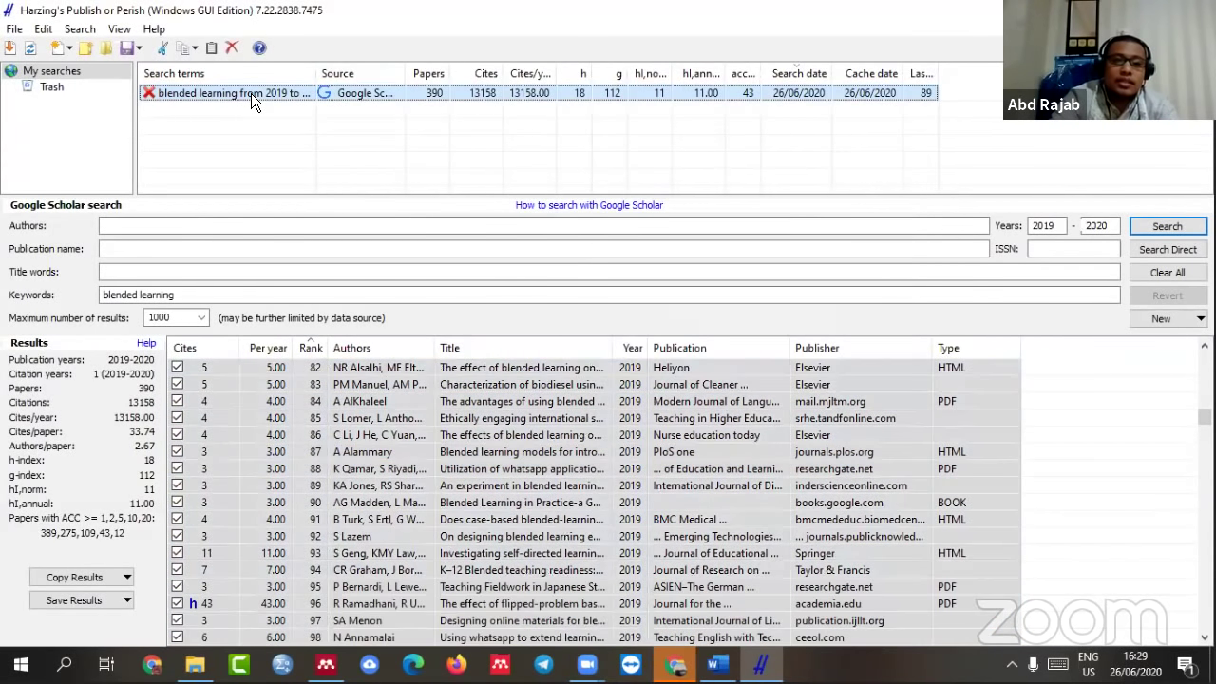
left_click(230, 45)
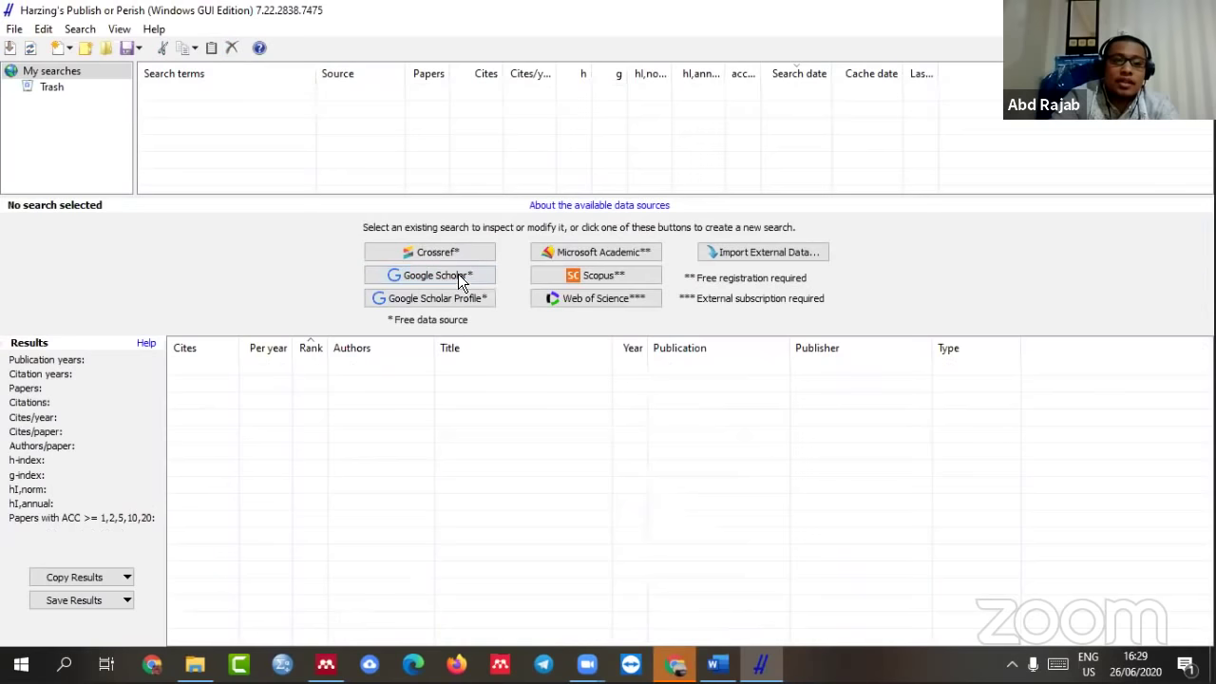
left_click(591, 253)
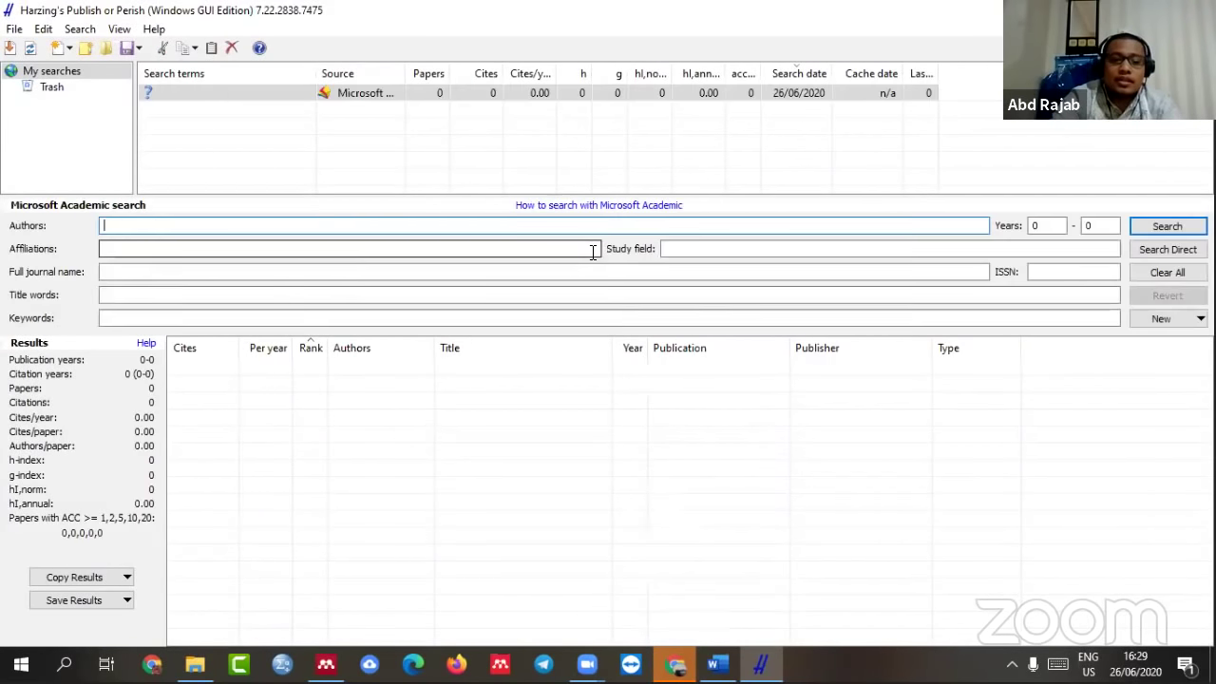
- Run the Microsoft Academic search with the keyword "Reading" for the years 2019 to 2020
left_click(140, 318)
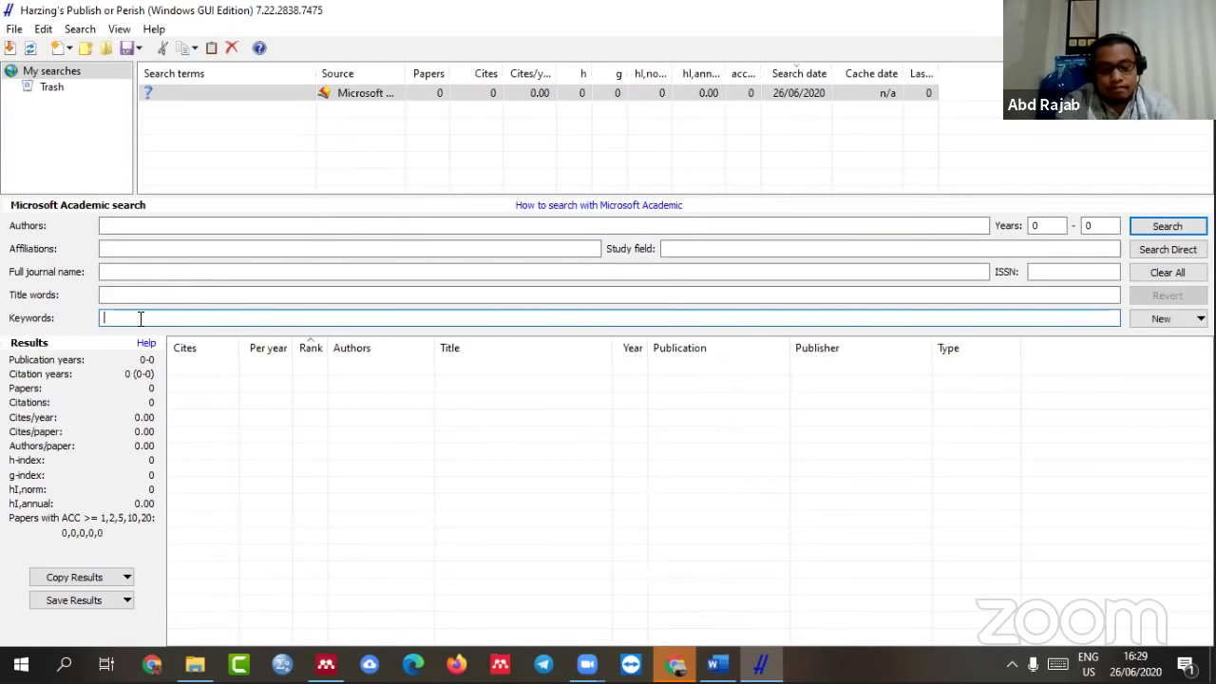
type("Reading")
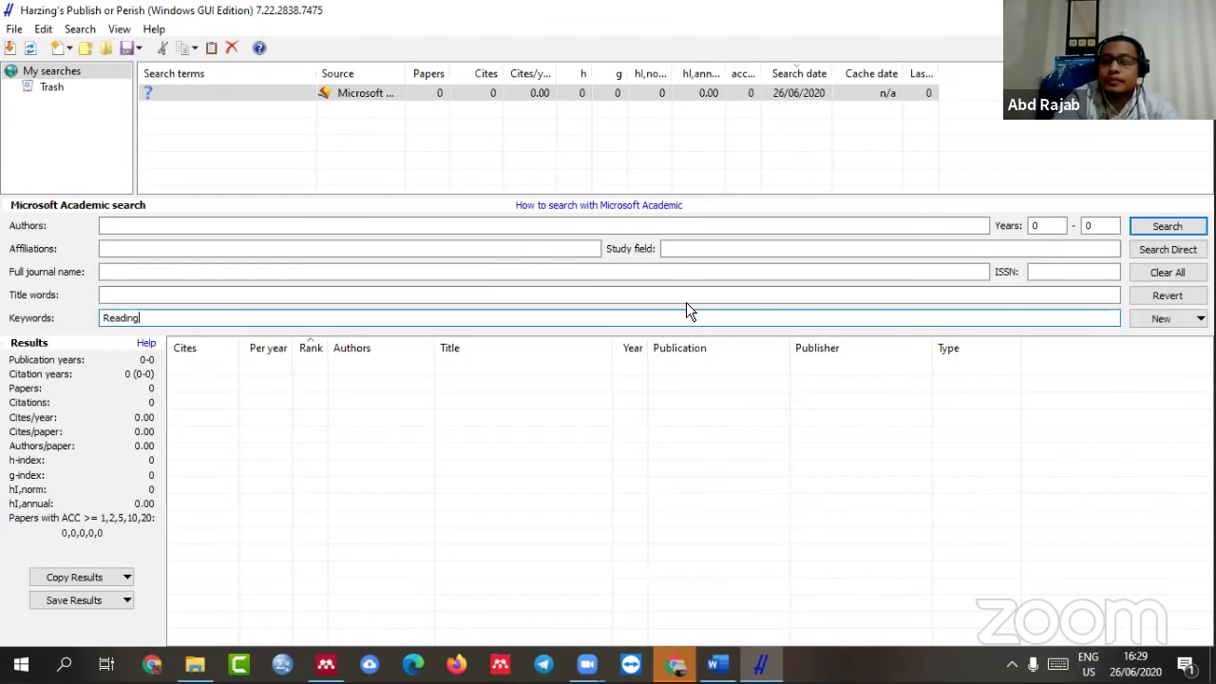
key("Tab")
type("20")
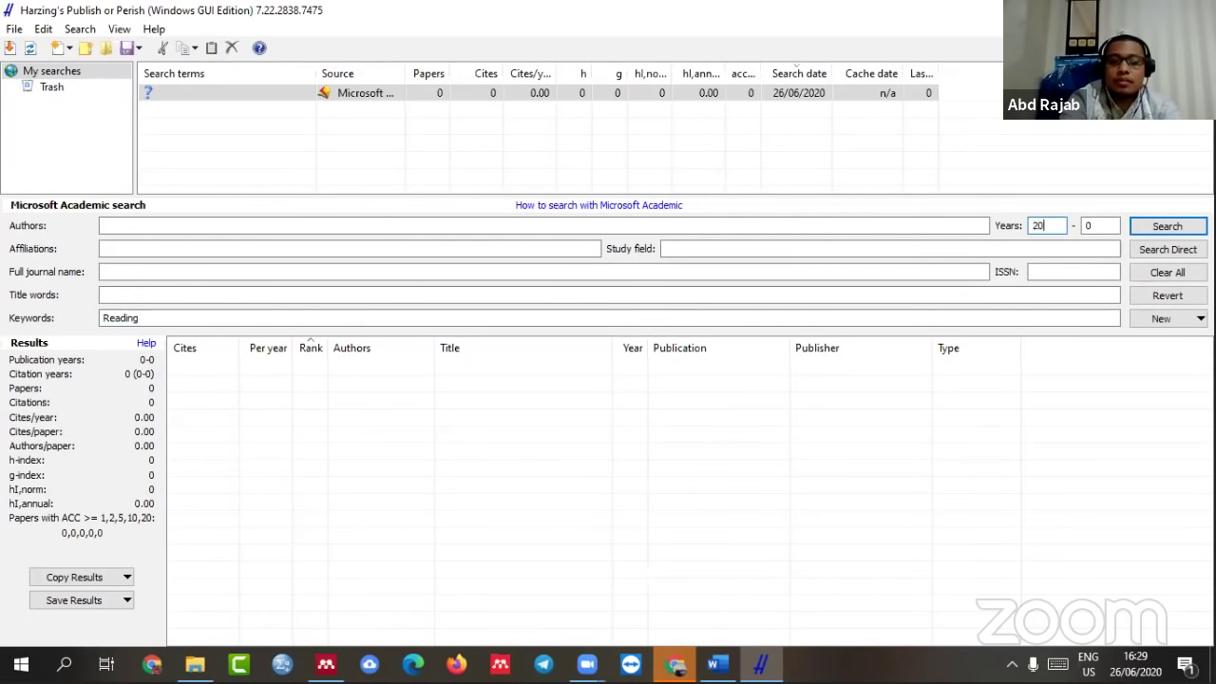
type("19")
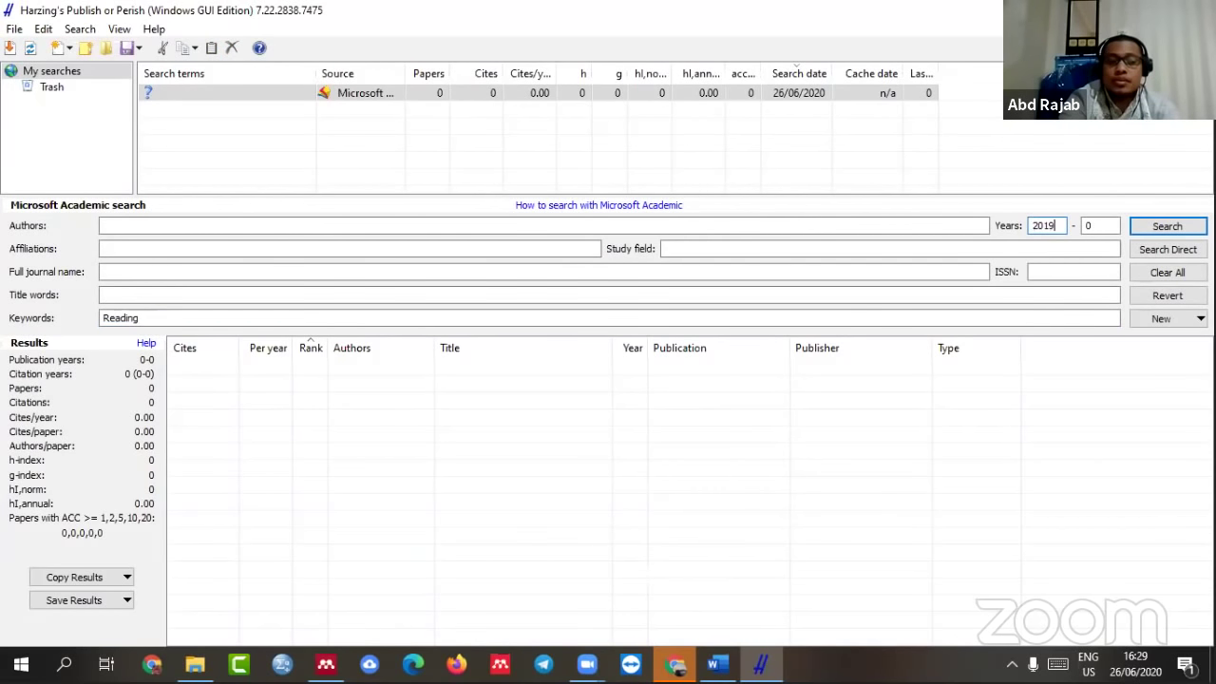
left_click(1119, 225)
key("BackSpace")
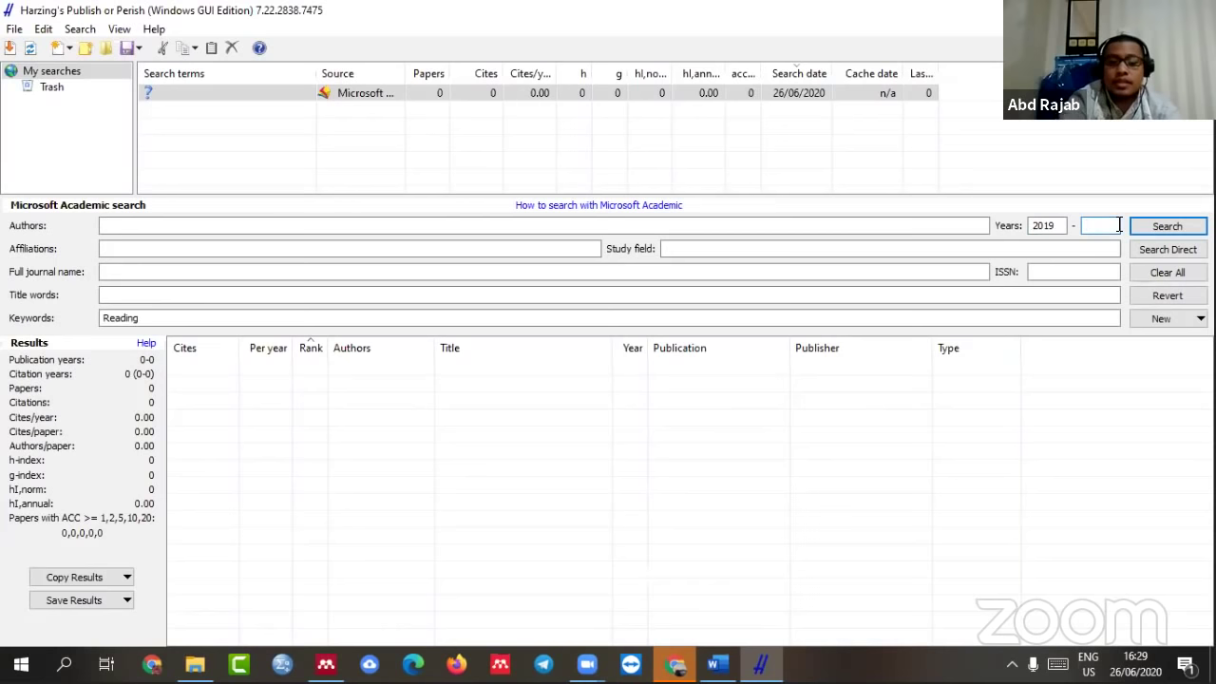
type("2020")
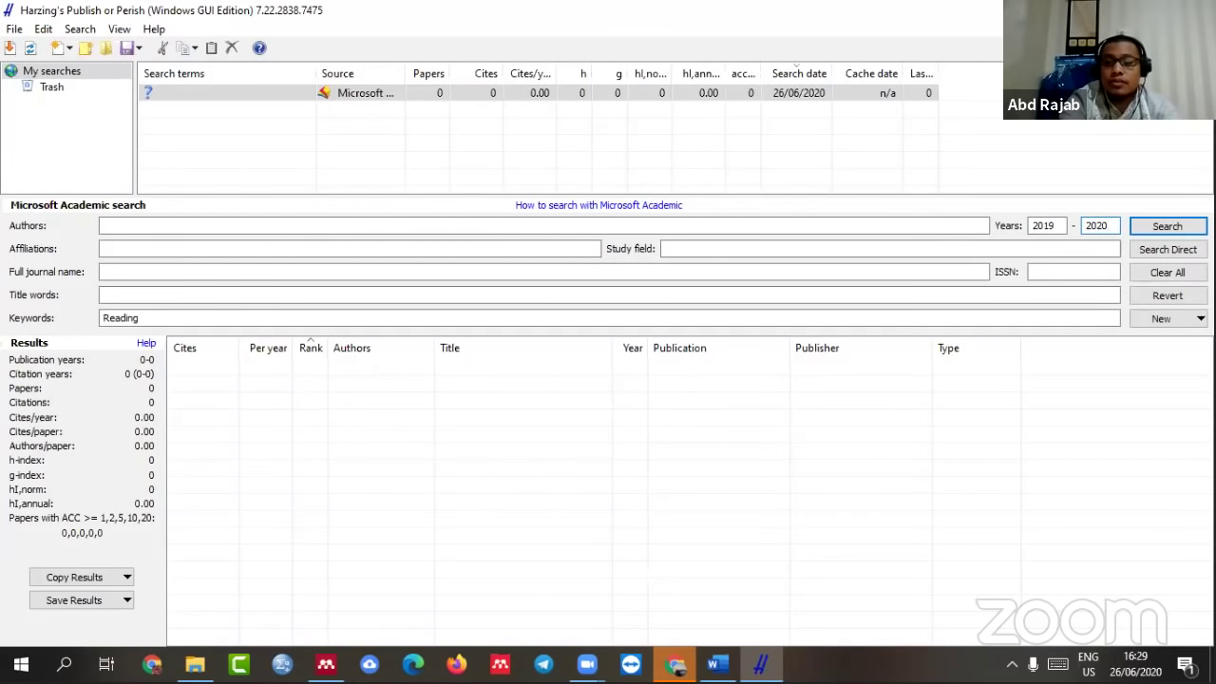
left_click(1178, 230)
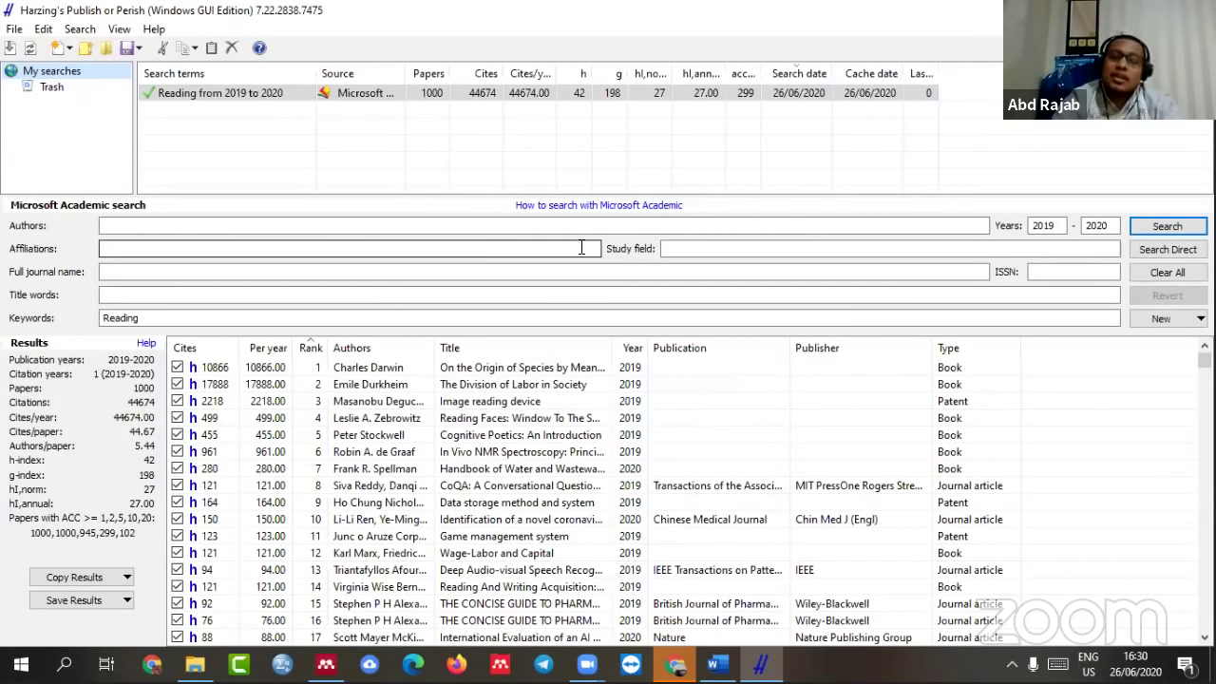
- Look through the Reading results, checking the authors, titles, publications, publishers and document types
scroll(409, 467, "down", 9)
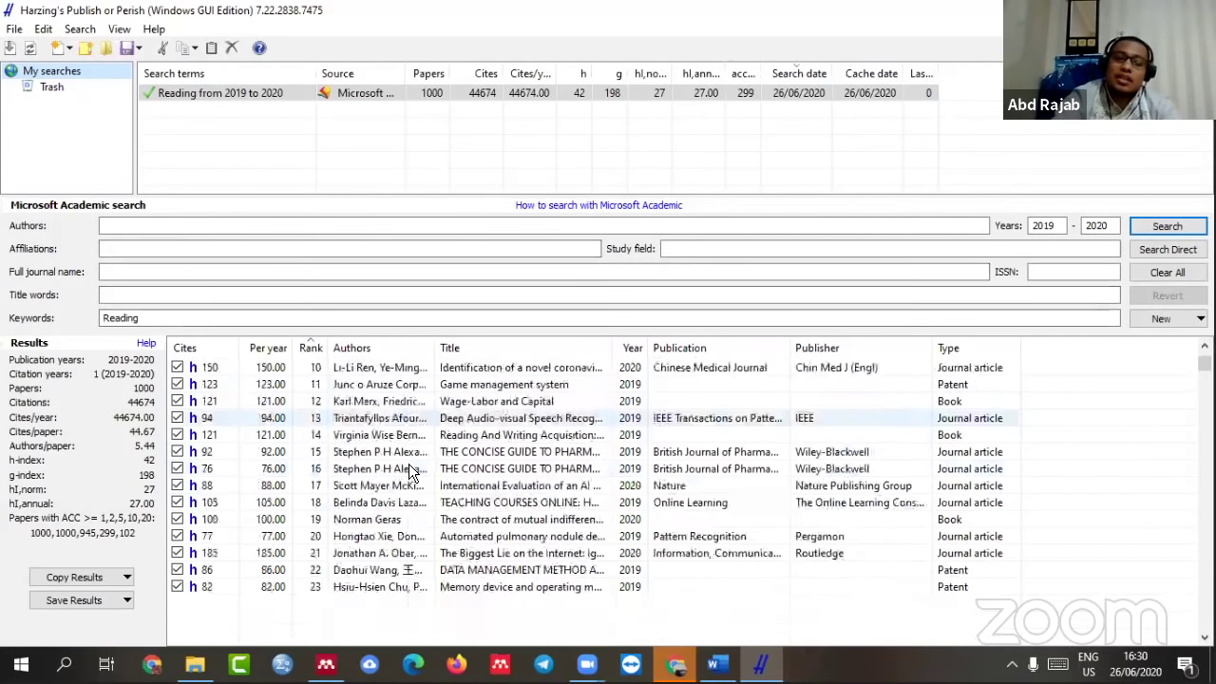
scroll(408, 469, "down", 20)
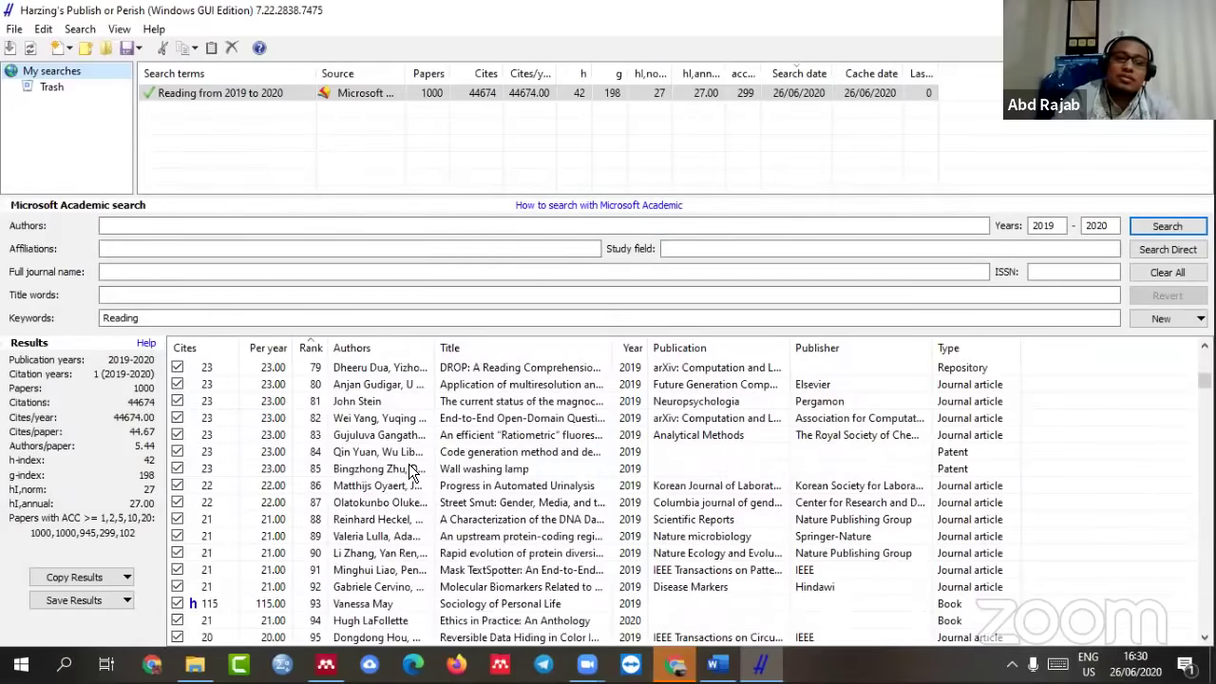
scroll(411, 471, "down", 20)
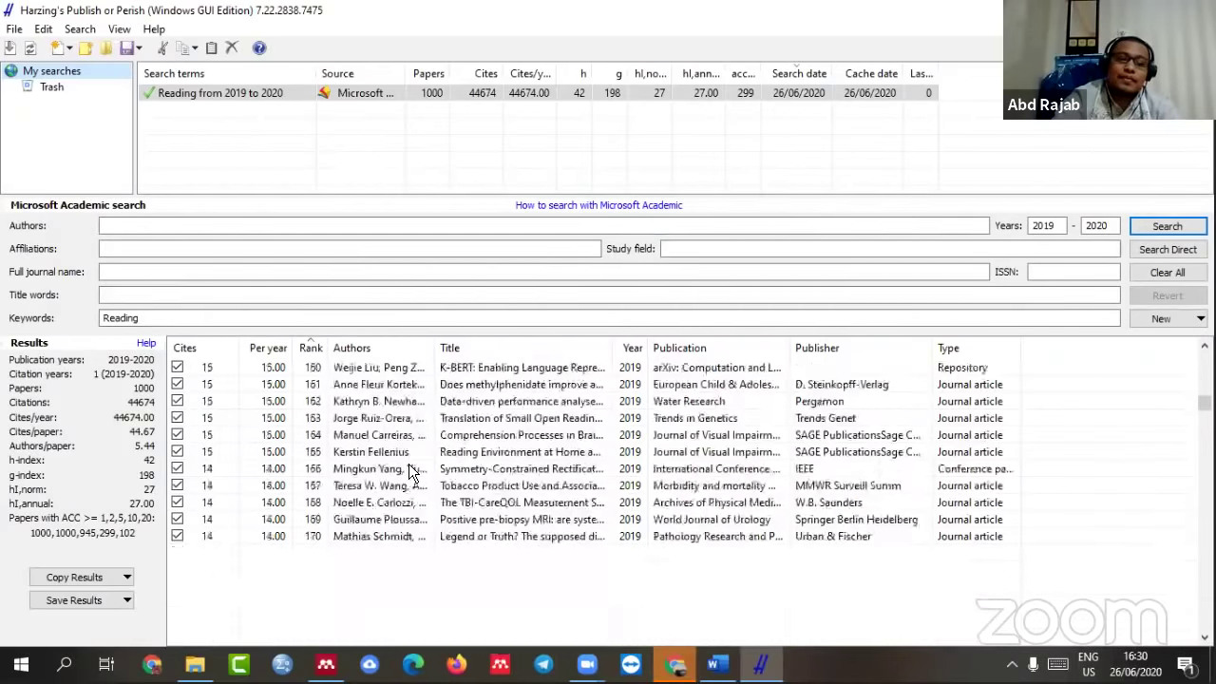
scroll(408, 469, "down", 20)
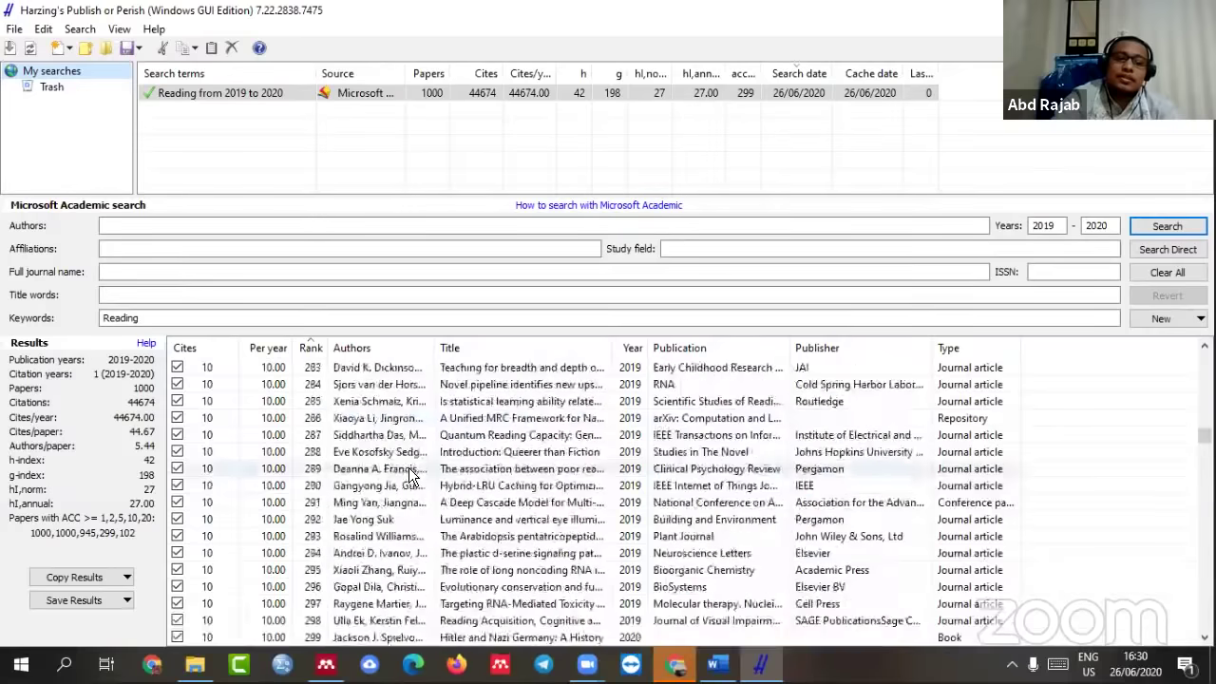
scroll(408, 467, "down", 14)
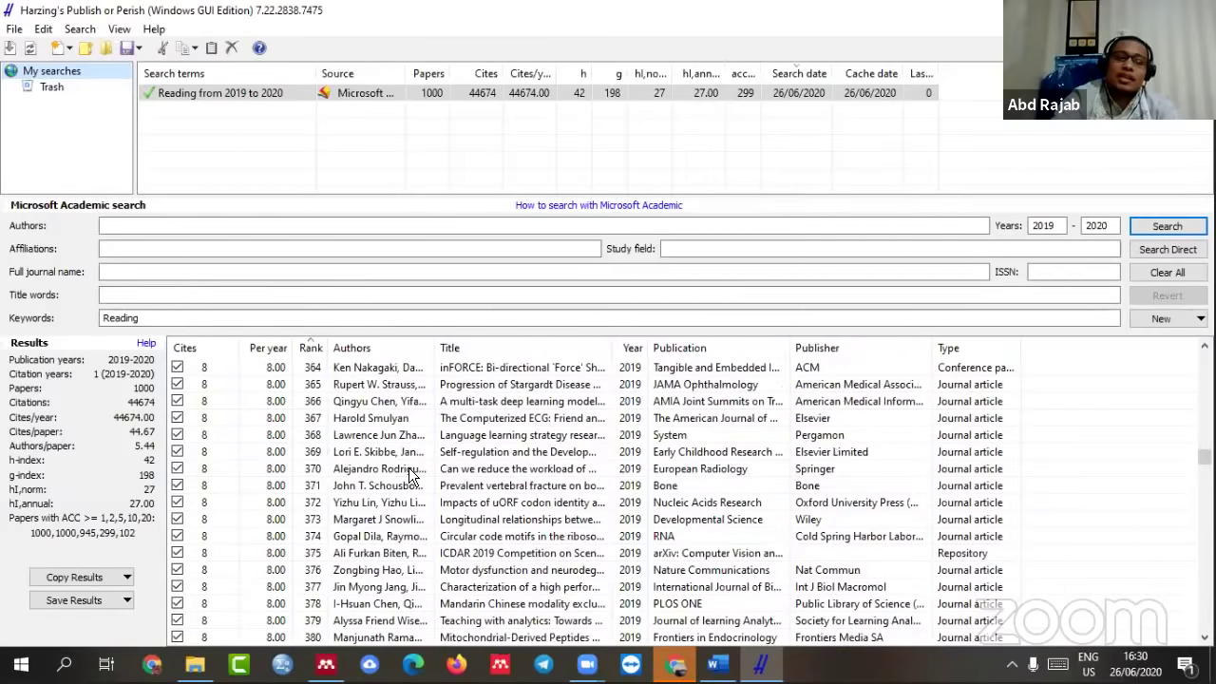
scroll(408, 468, "up", 16)
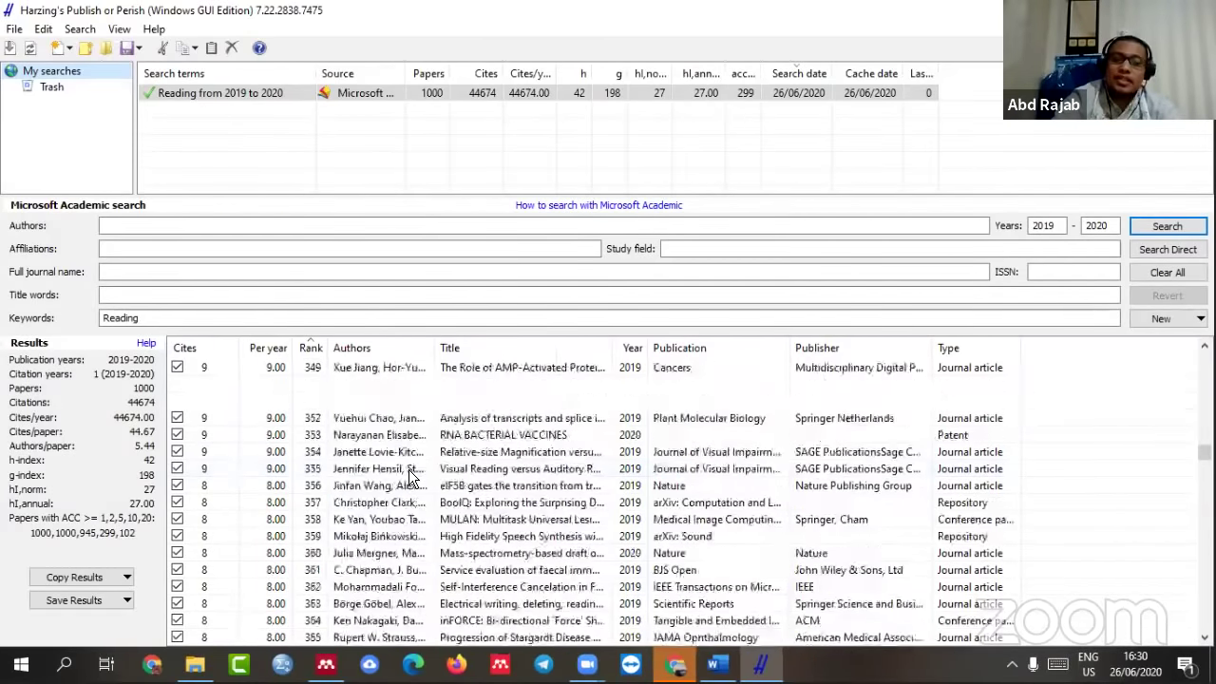
scroll(411, 478, "up", 20)
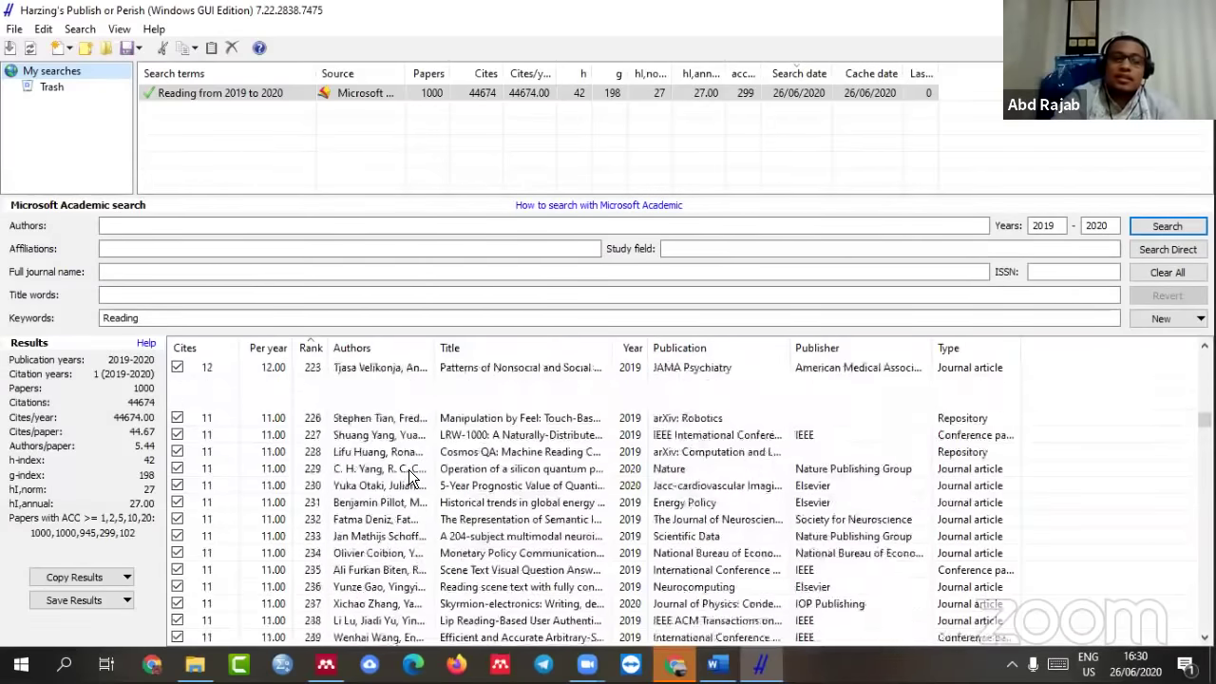
- Clear the keyword from the Reading search
left_click(162, 320)
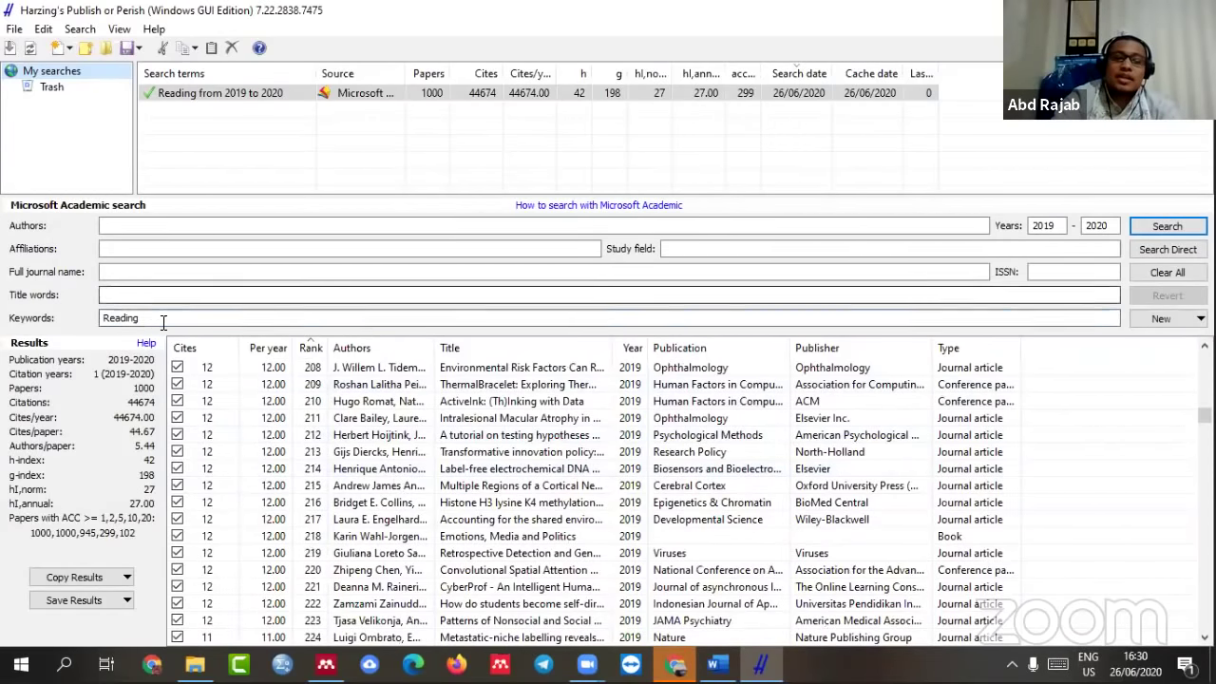
key("BackSpace")
key("BackSpace")
key("BackSpace")
key("BackSpace")
key("BackSpace")
key("BackSpace")
key("BackSpace")
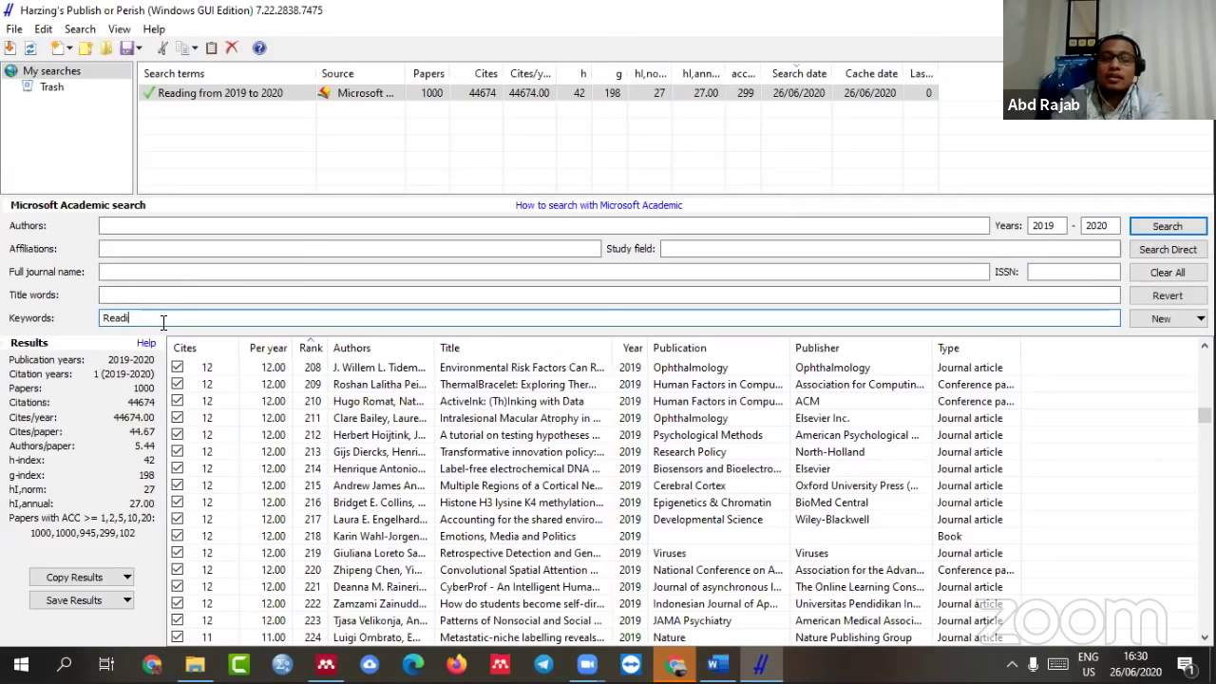
- Delete the Reading search from the search list and start a new Scopus search
left_click(254, 98)
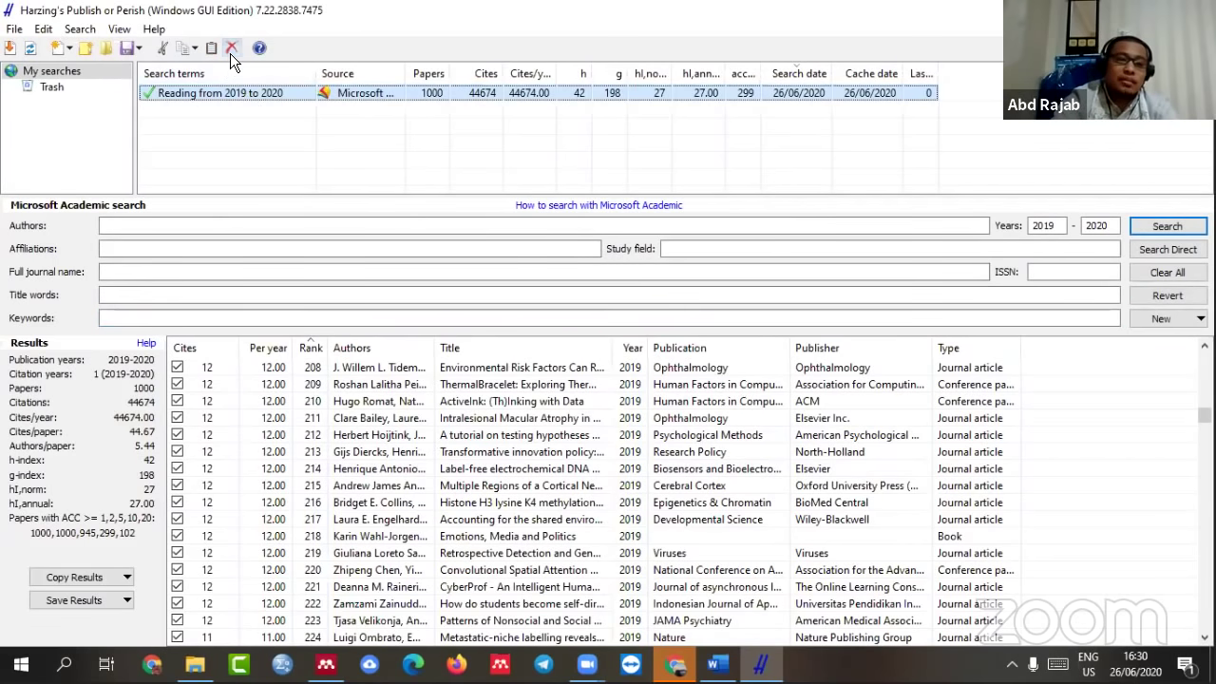
left_click(231, 49)
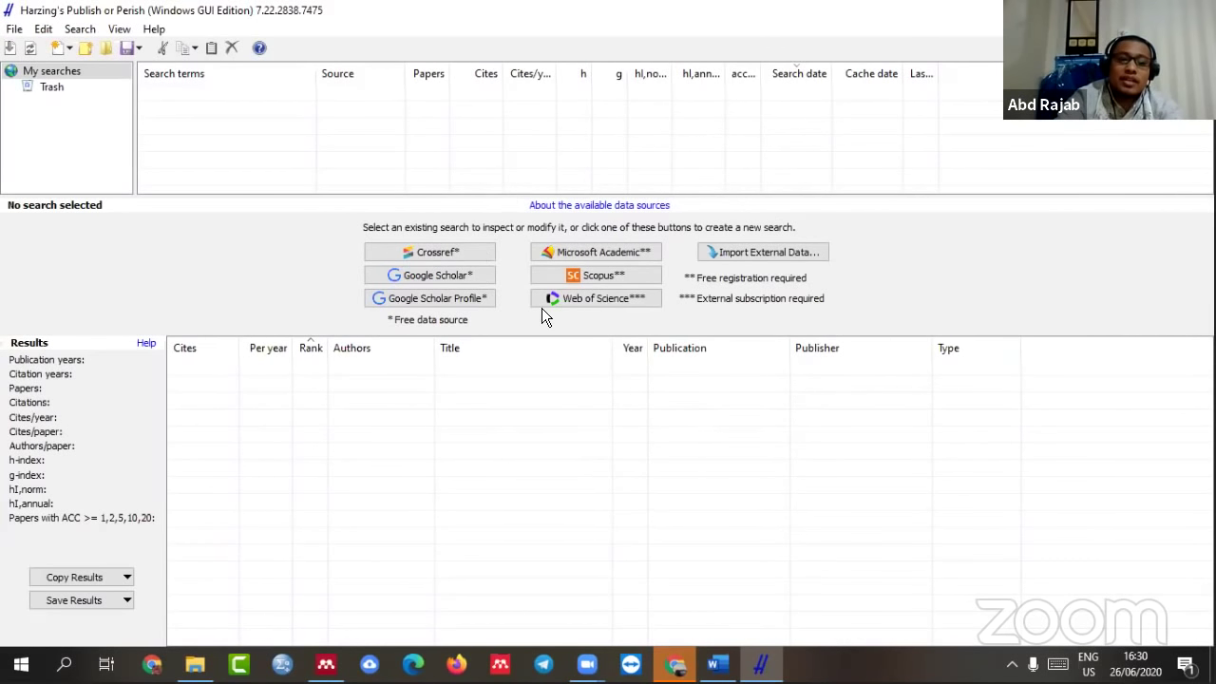
left_click(608, 277)
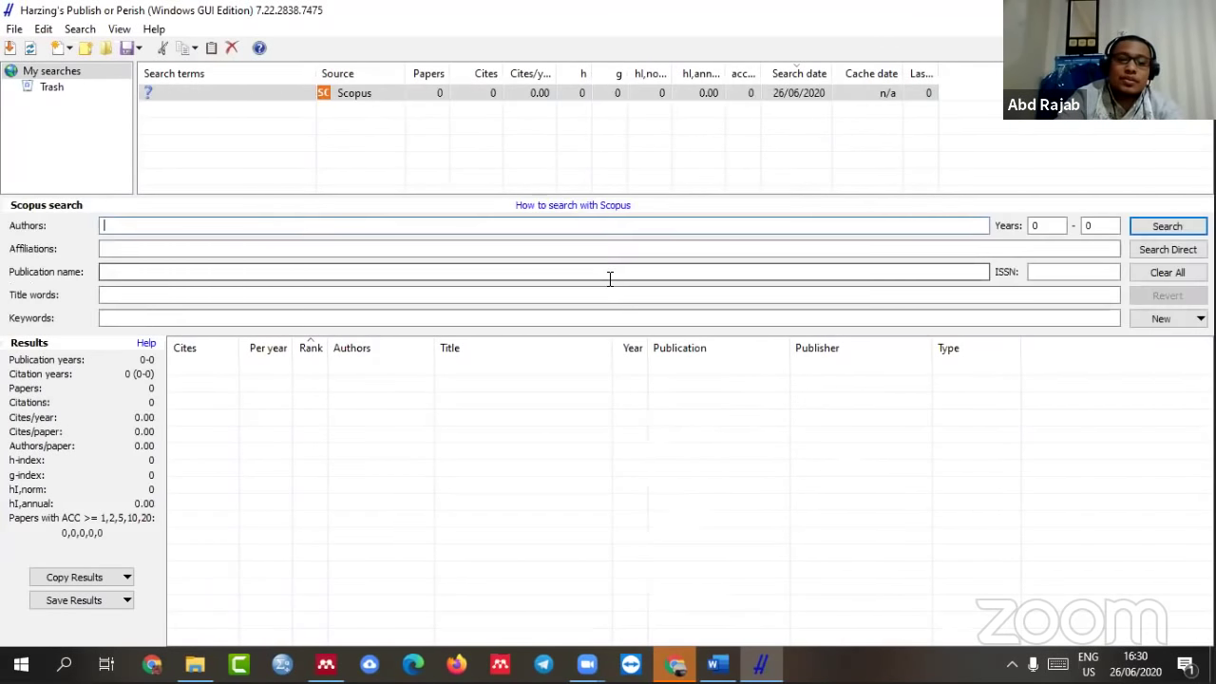
- Run the Scopus search with the keyword "Flipped Learning" for the years 2019 to 2020
left_click(147, 317)
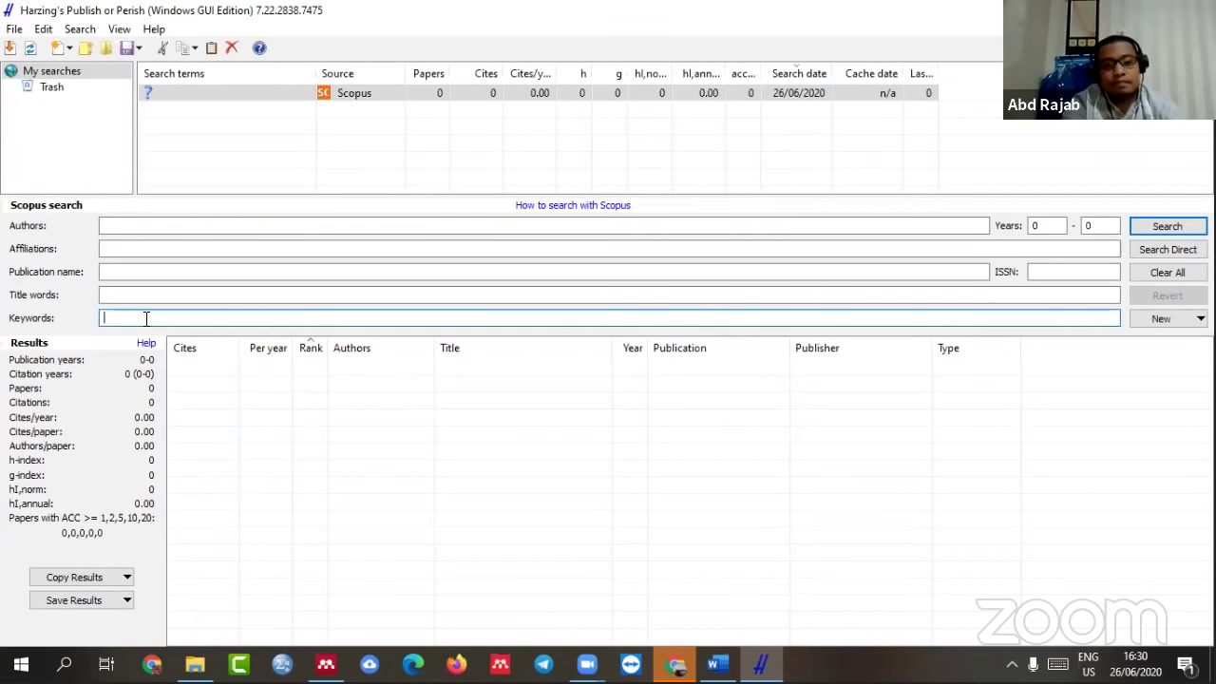
type("Fil")
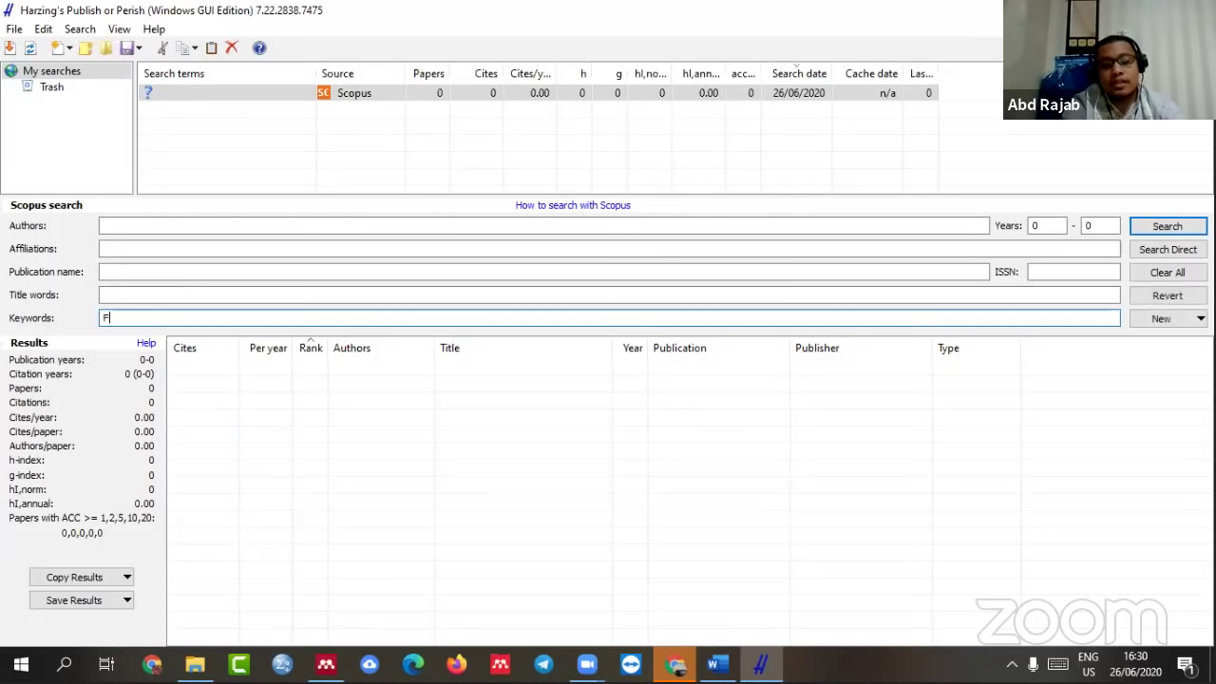
type("pped")
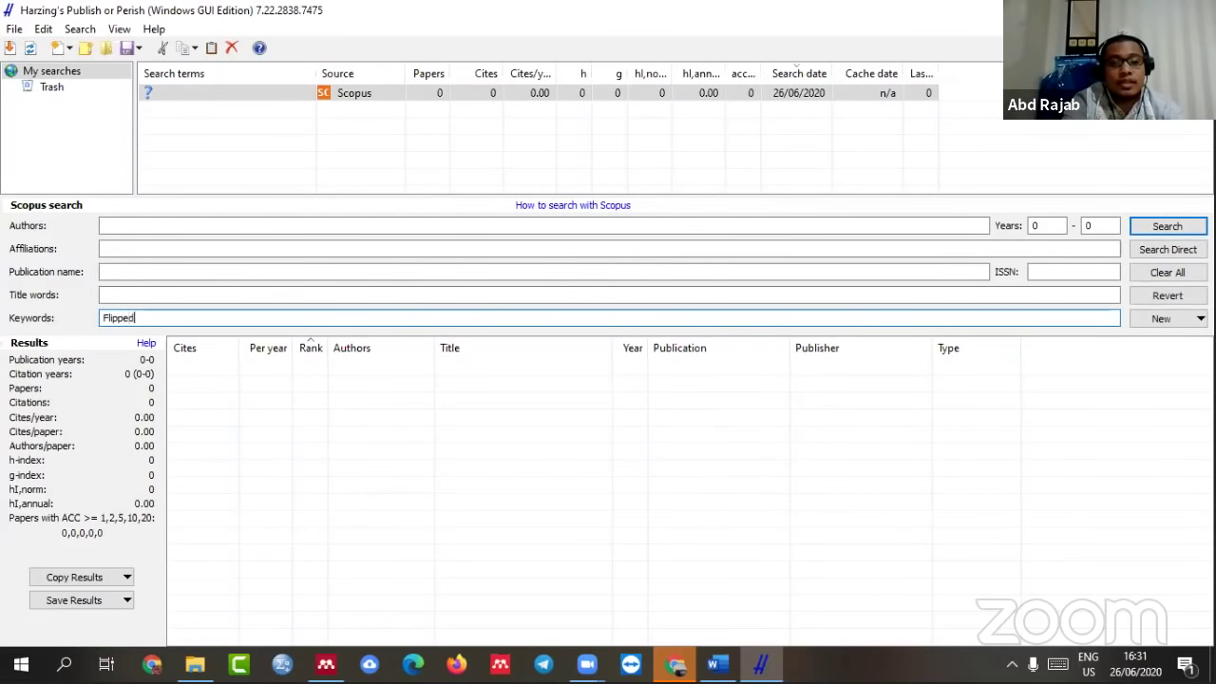
type(" Learning")
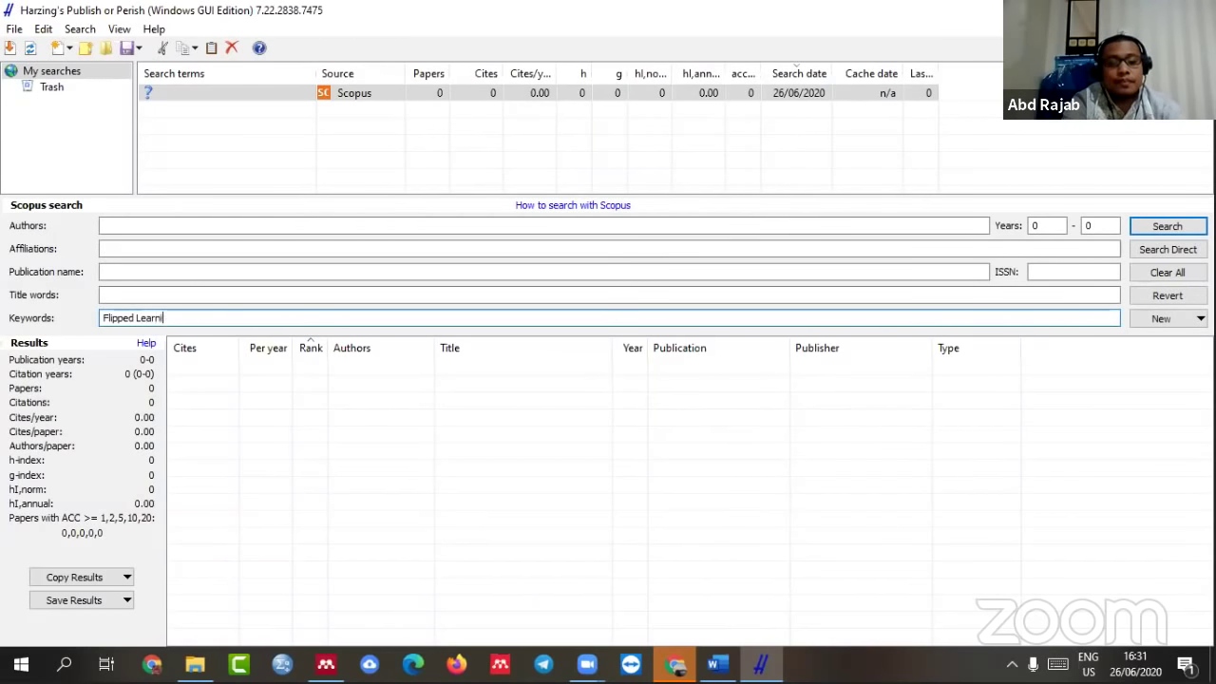
left_click(1050, 226)
key("BackSpace")
type("20")
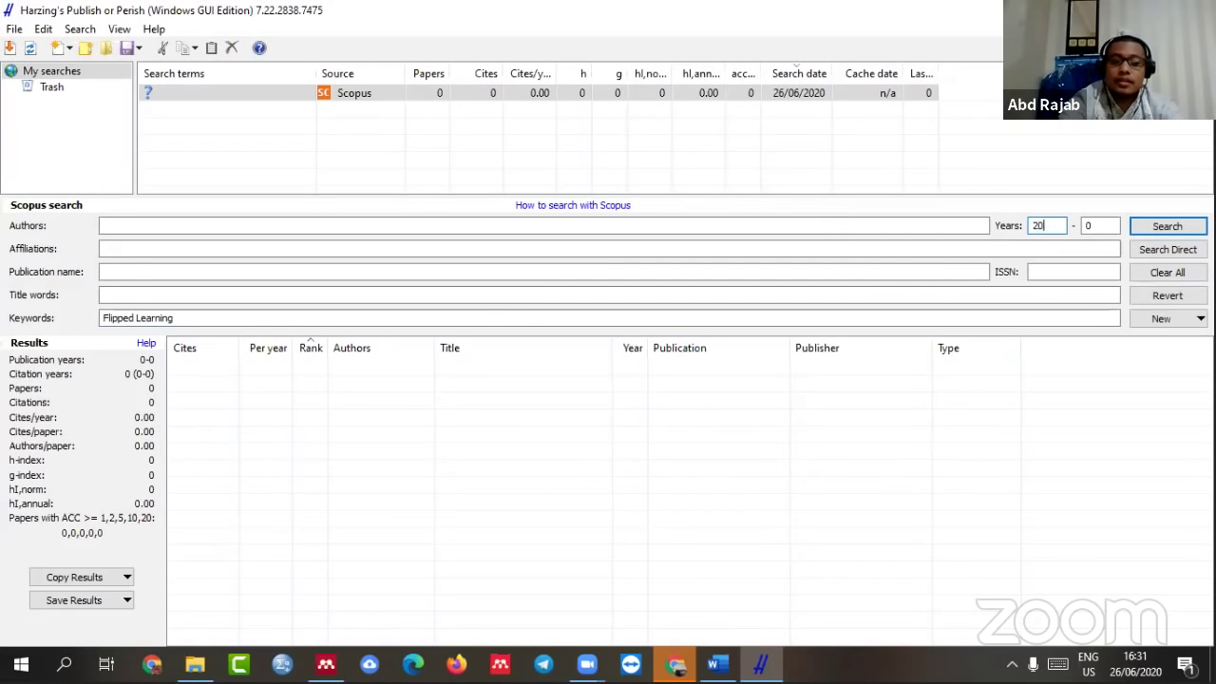
type("19")
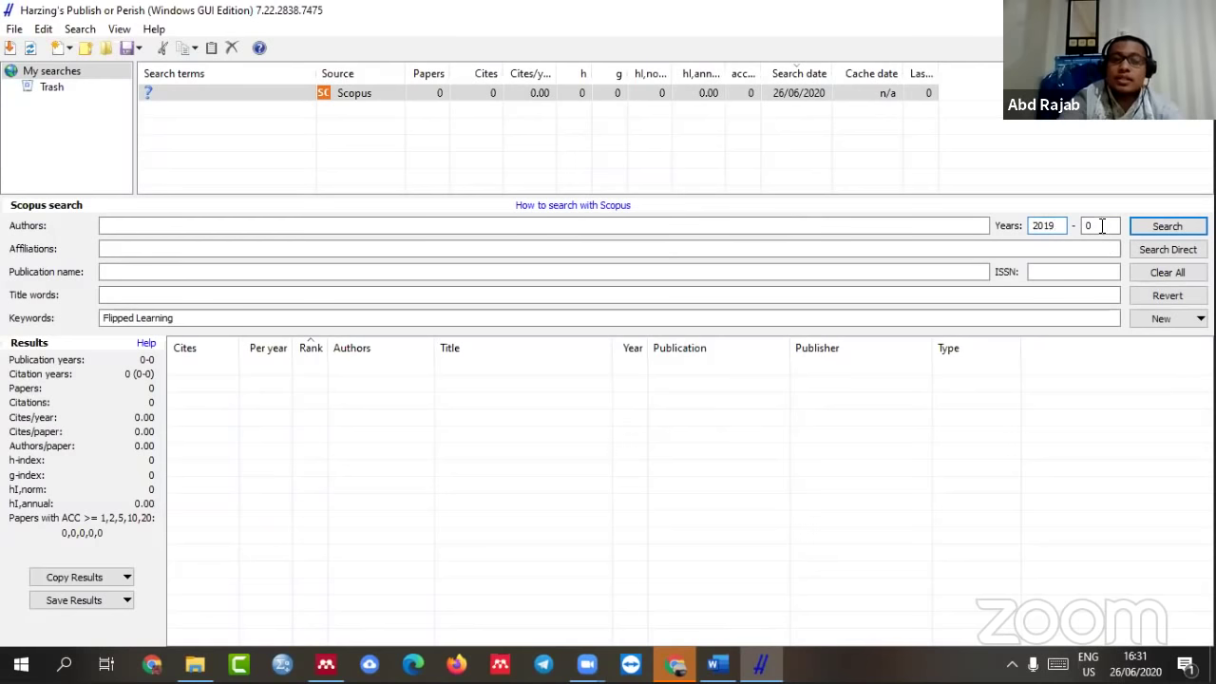
left_click(1102, 225)
key("BackSpace")
type("2020")
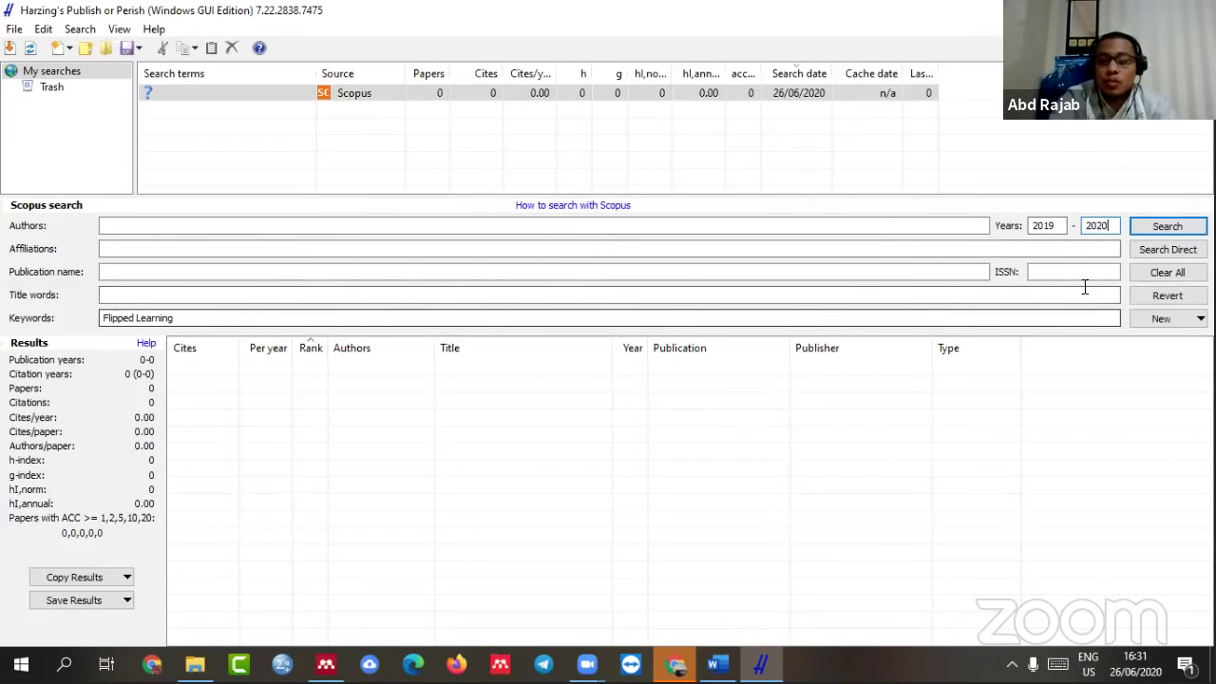
left_click(1161, 228)
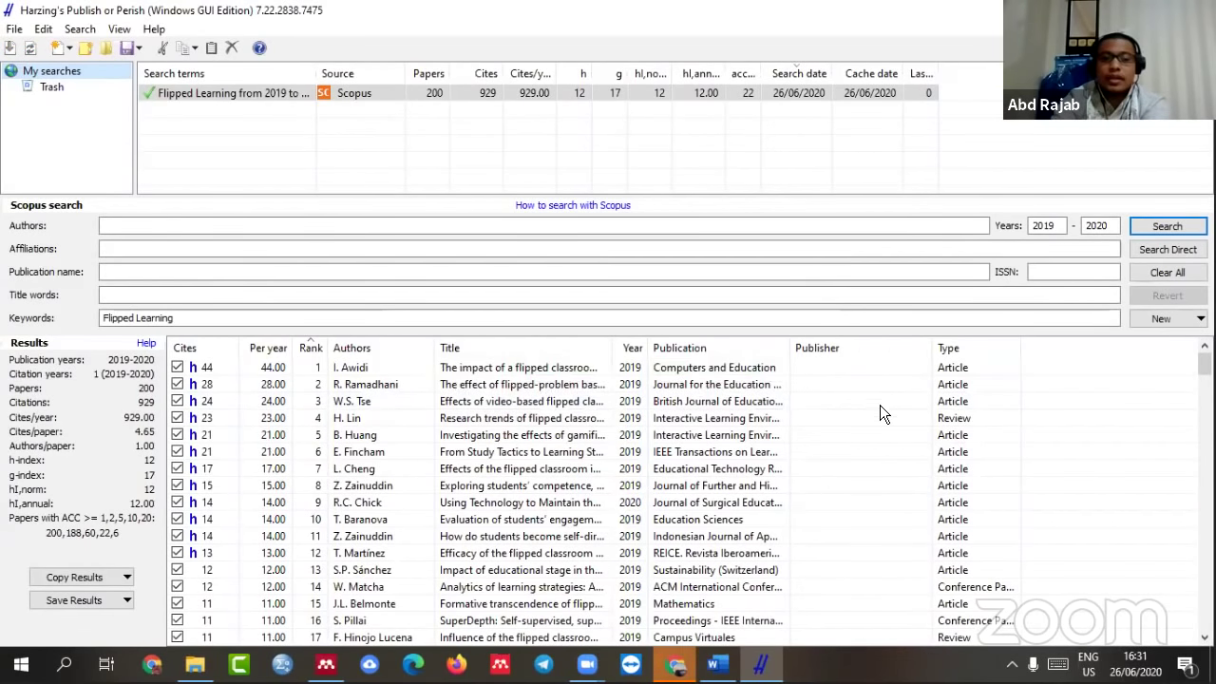
- Look through the Flipped Learning results, checking their titles, years, publications and document types
scroll(650, 454, "down", 7)
scroll(651, 462, "down", 20)
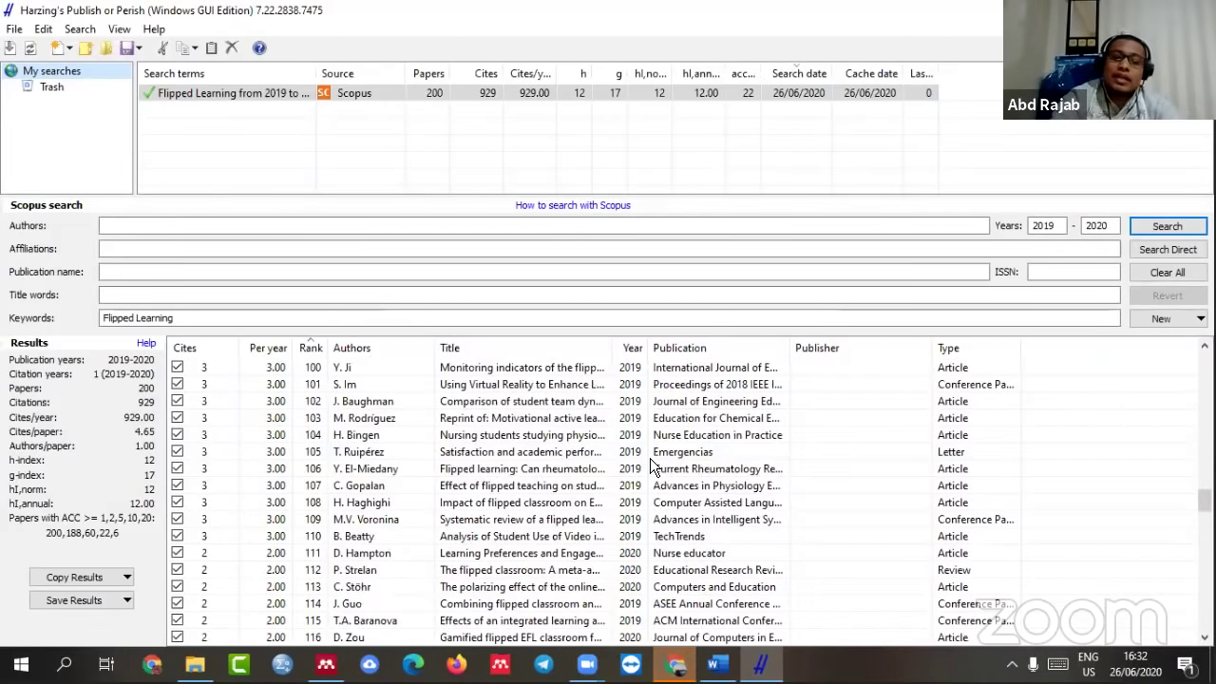
scroll(478, 432, "down", 7)
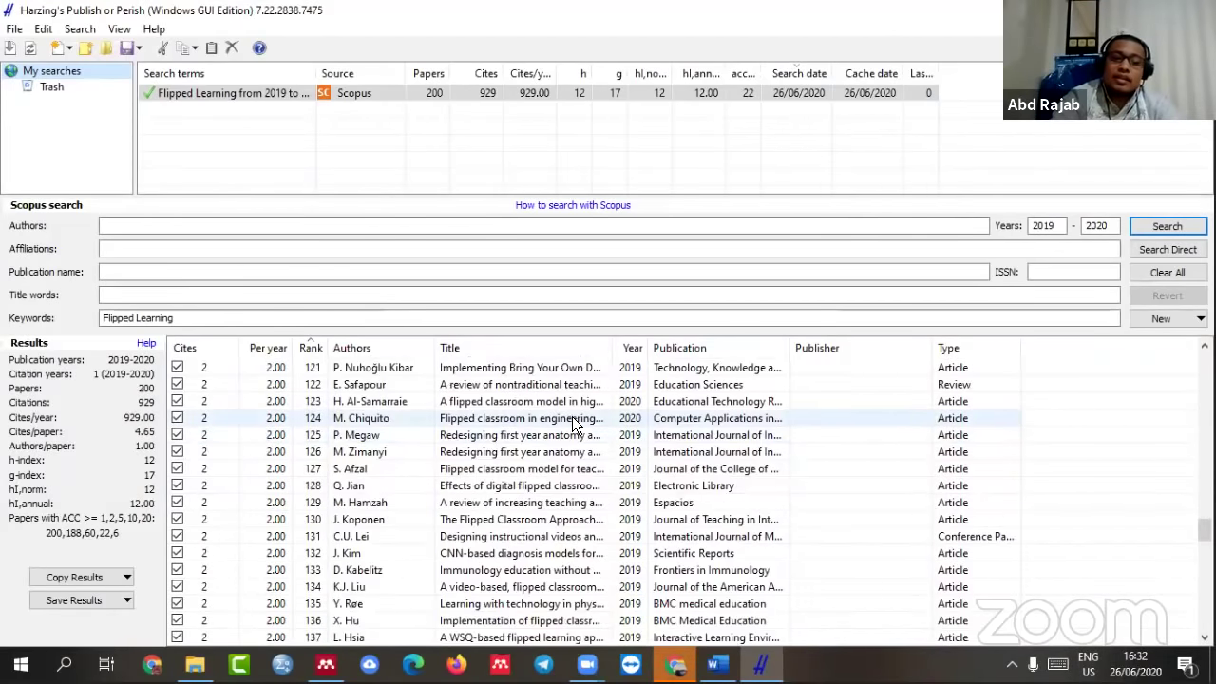
scroll(572, 418, "down", 20)
scroll(576, 443, "up", 20)
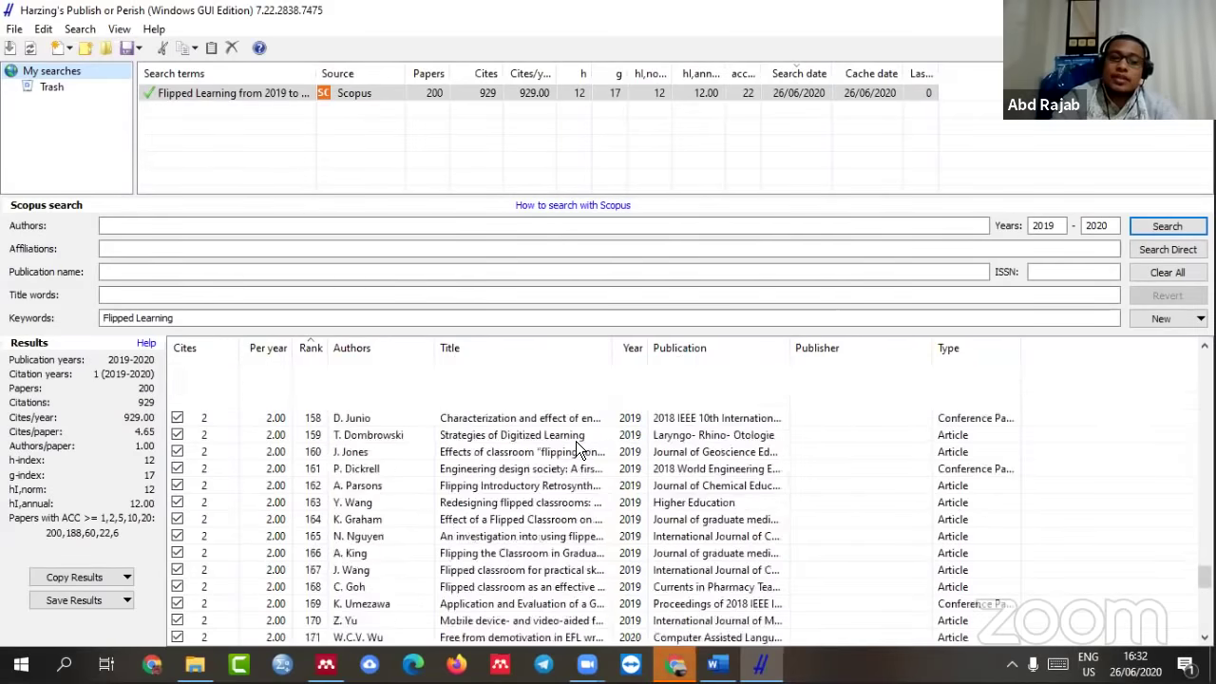
scroll(576, 440, "up", 15)
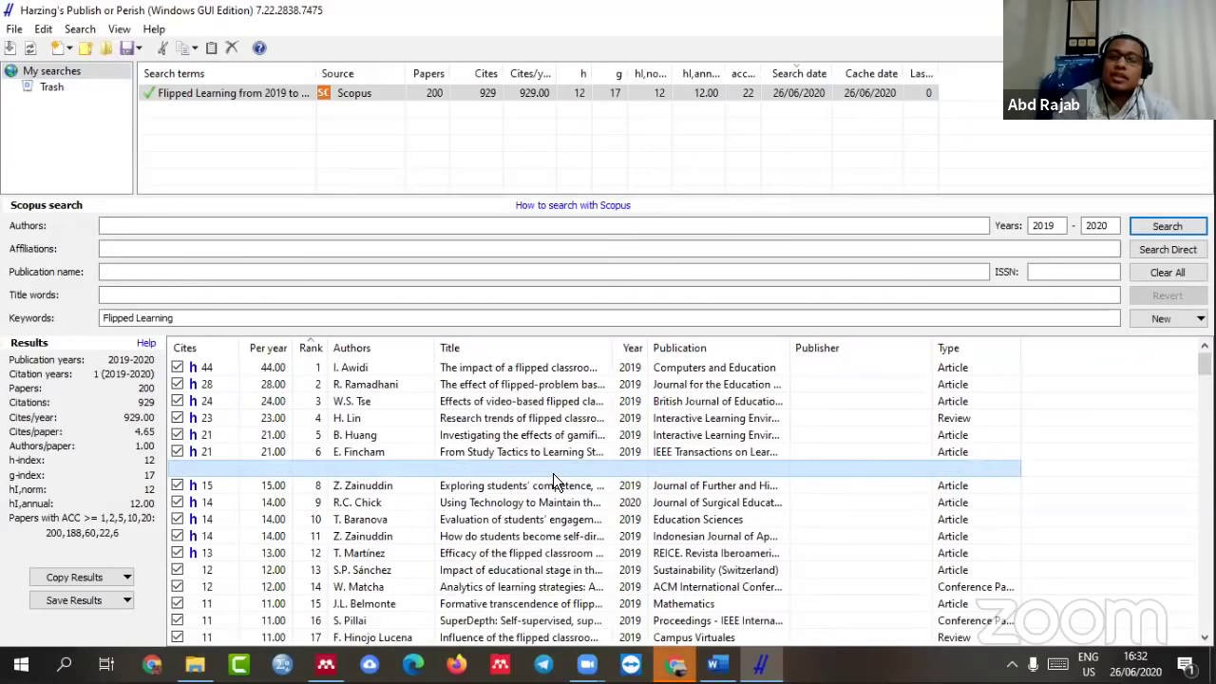
- Save all the Flipped Learning results in RIS/RefManager format to the Desktop as PoPCitesff.ris
left_click(553, 474)
key("ctrl+a")
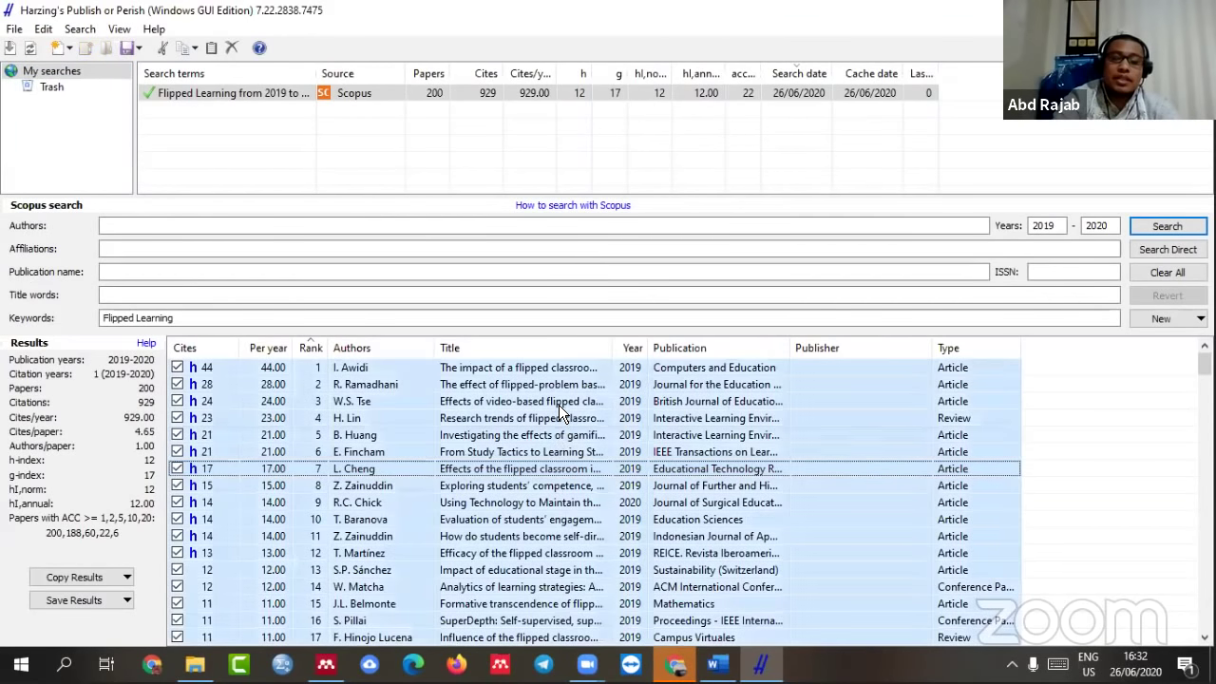
right_click(558, 402)
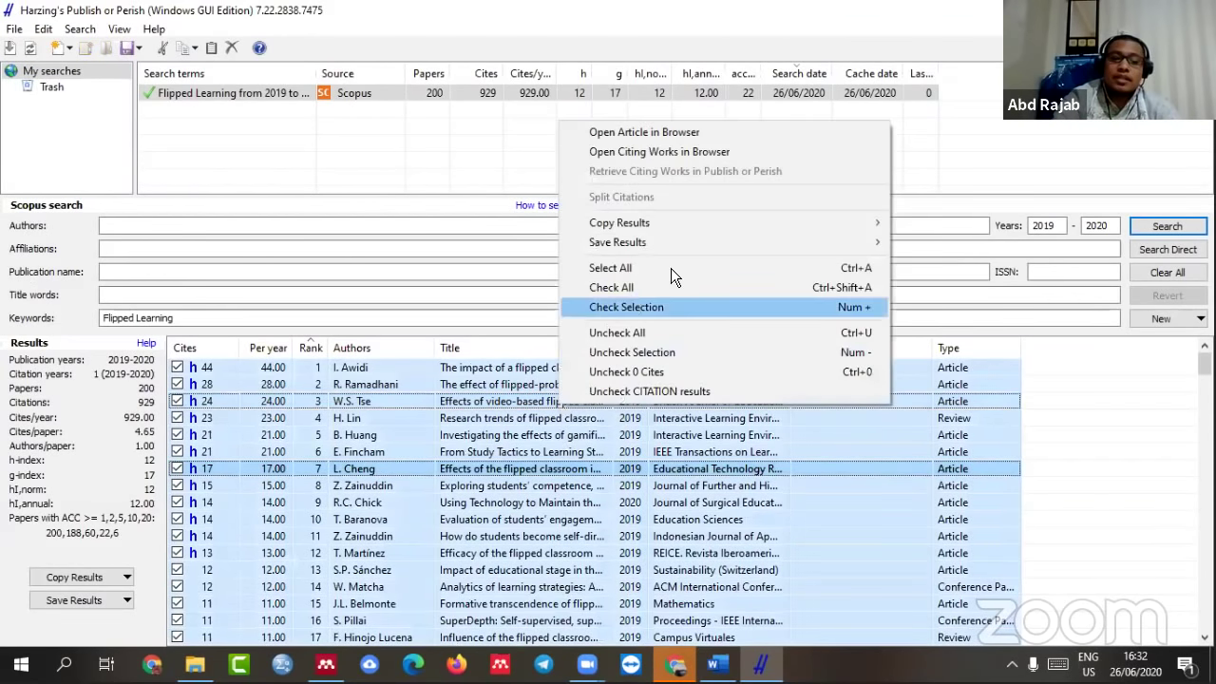
mouse_move(873, 247)
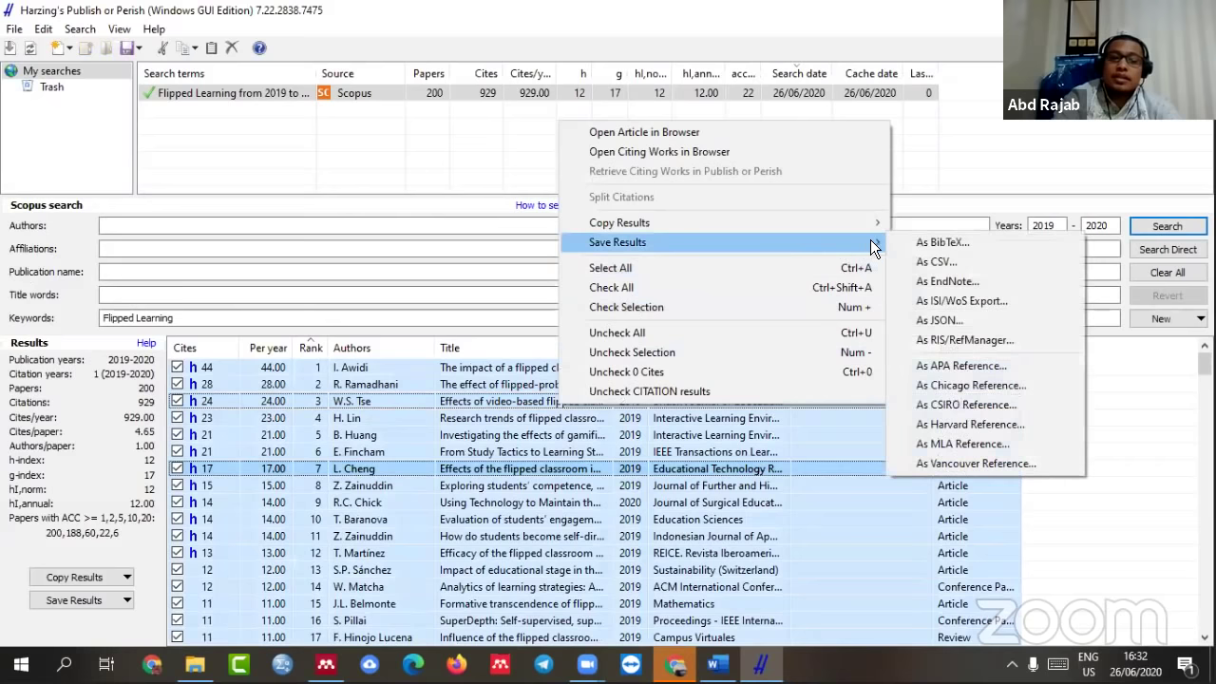
left_click(959, 340)
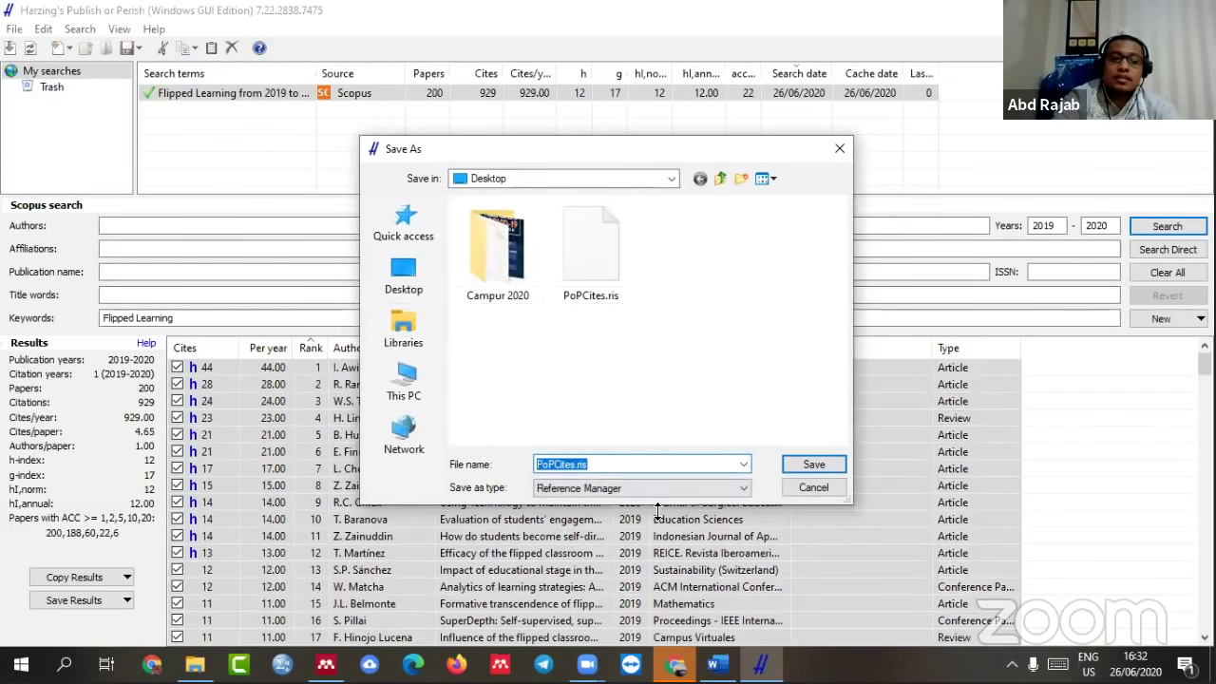
left_click(574, 463)
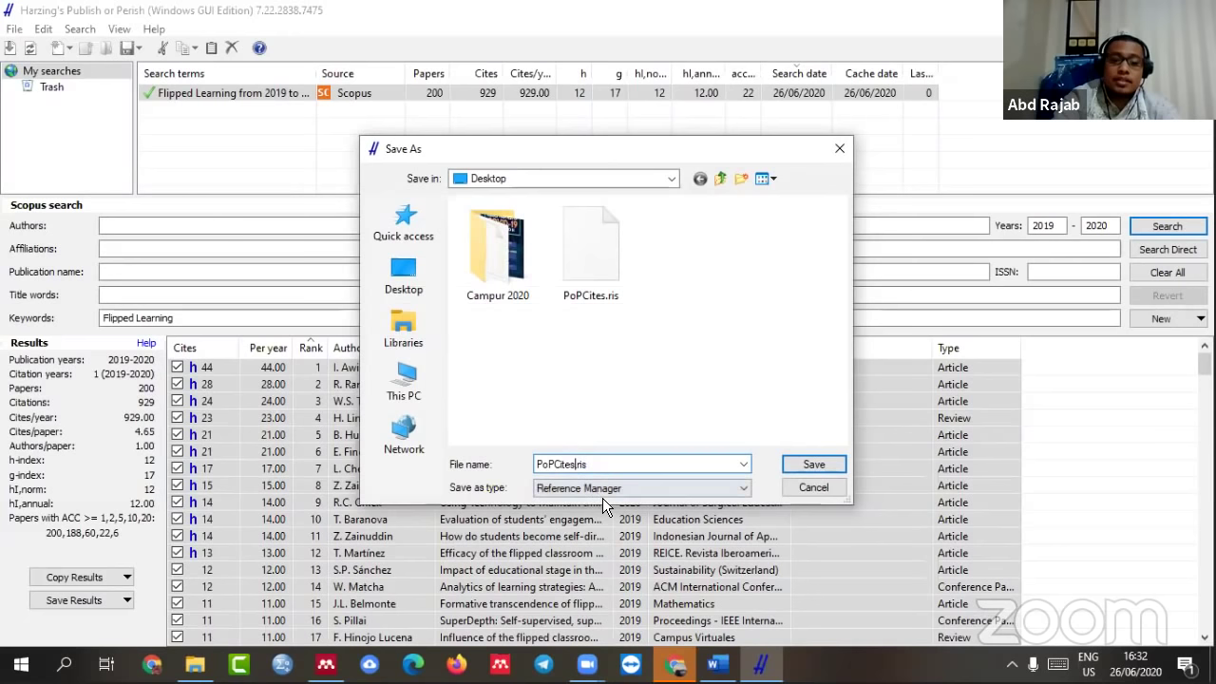
type("ff")
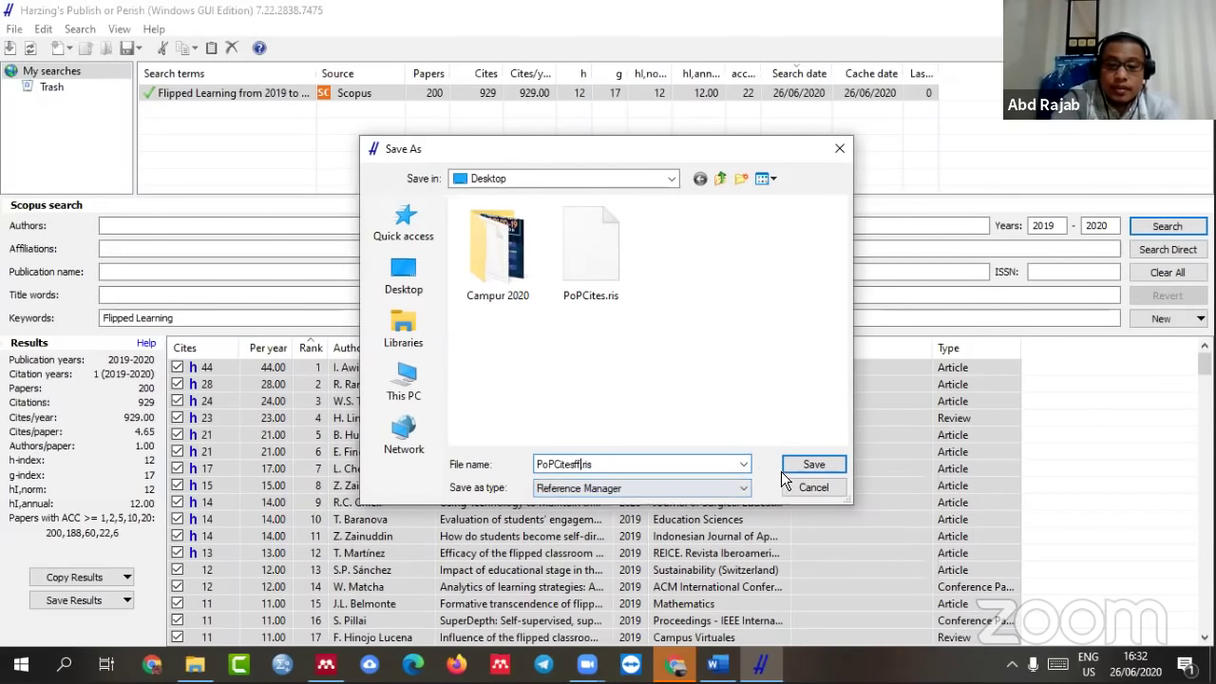
left_click(812, 464)
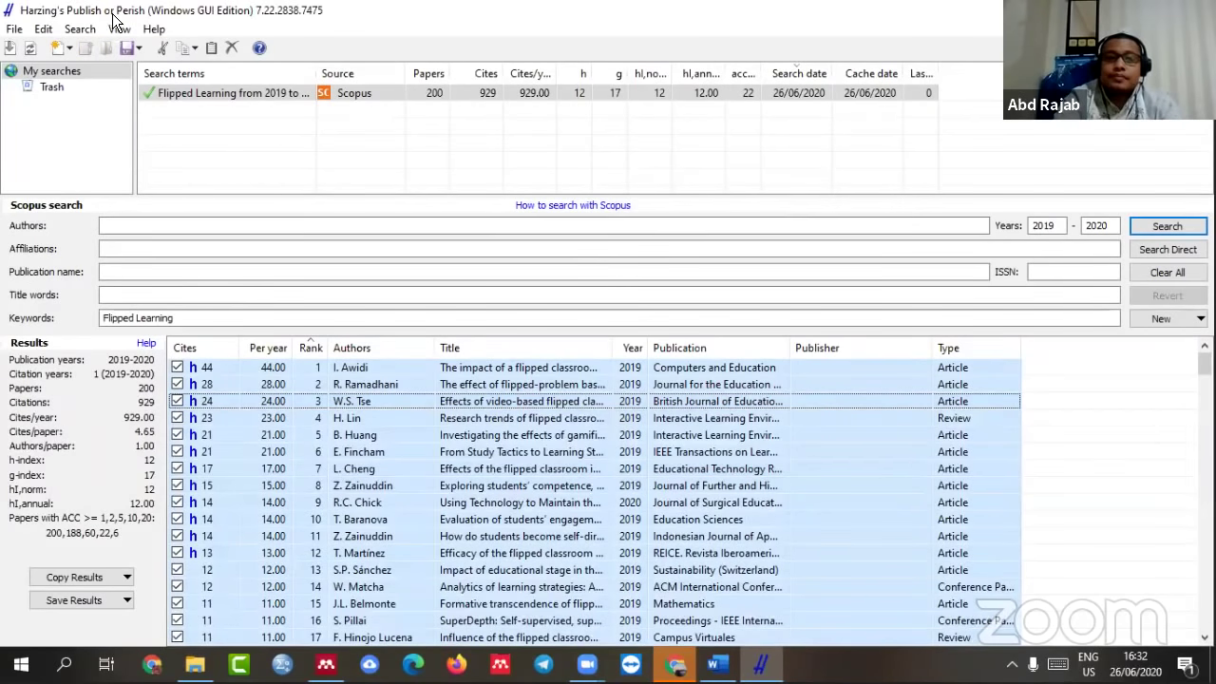
- Switch to Mendeley Desktop and create a folder named "PoP= Fliepped Learning"
left_click(326, 664)
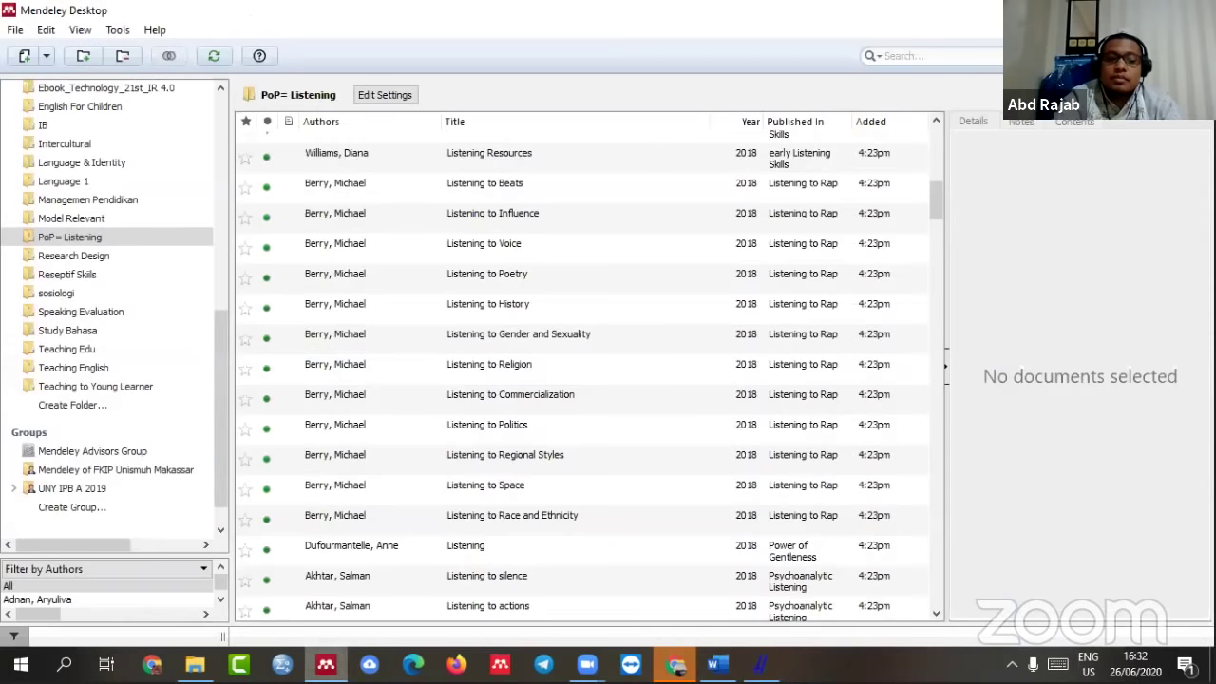
left_click(63, 404)
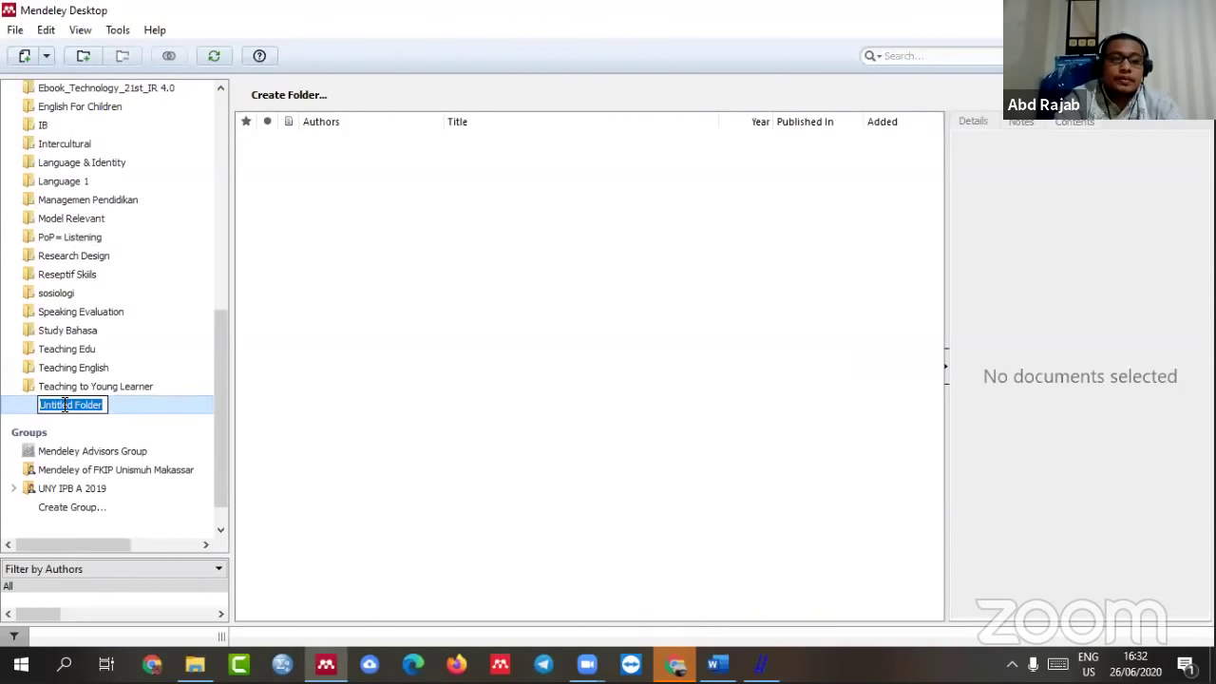
type("PoP=")
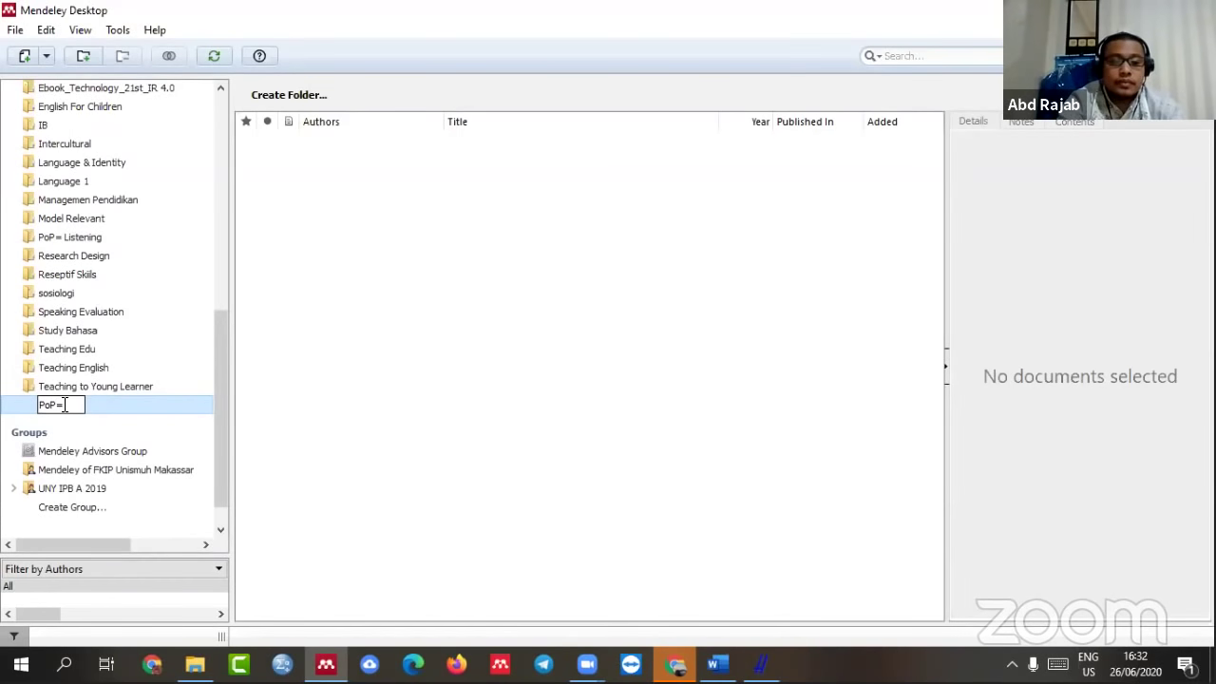
type(" Fil")
type("pp")
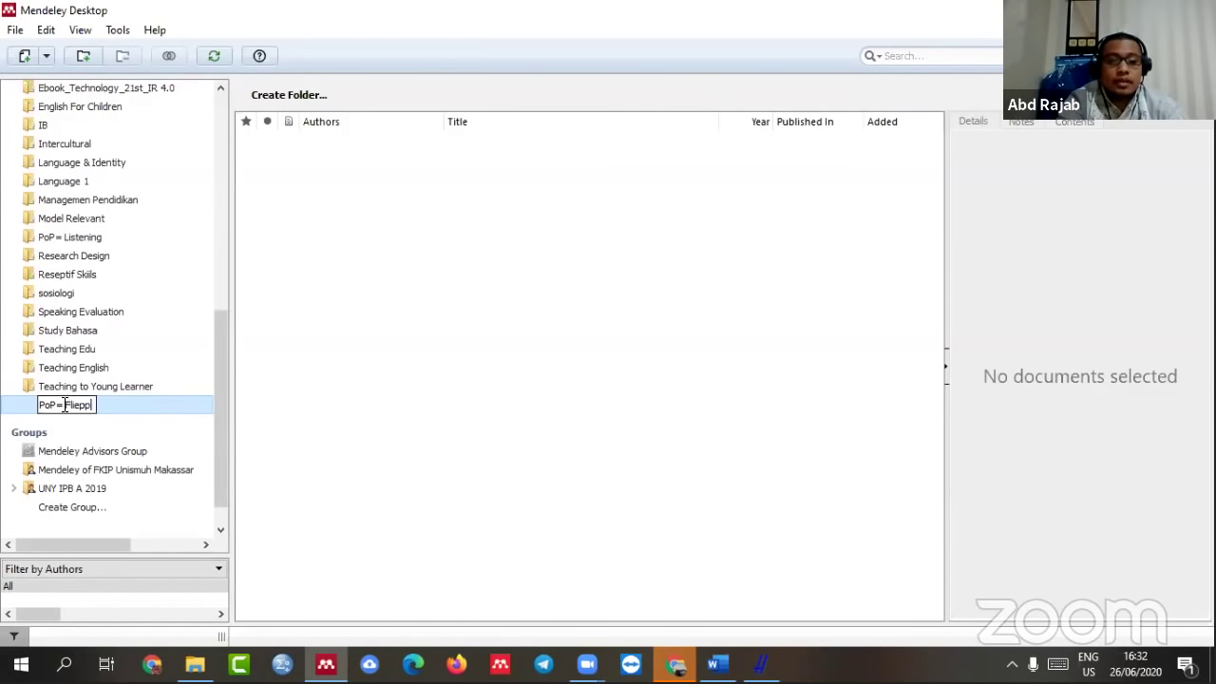
type("ed Learning")
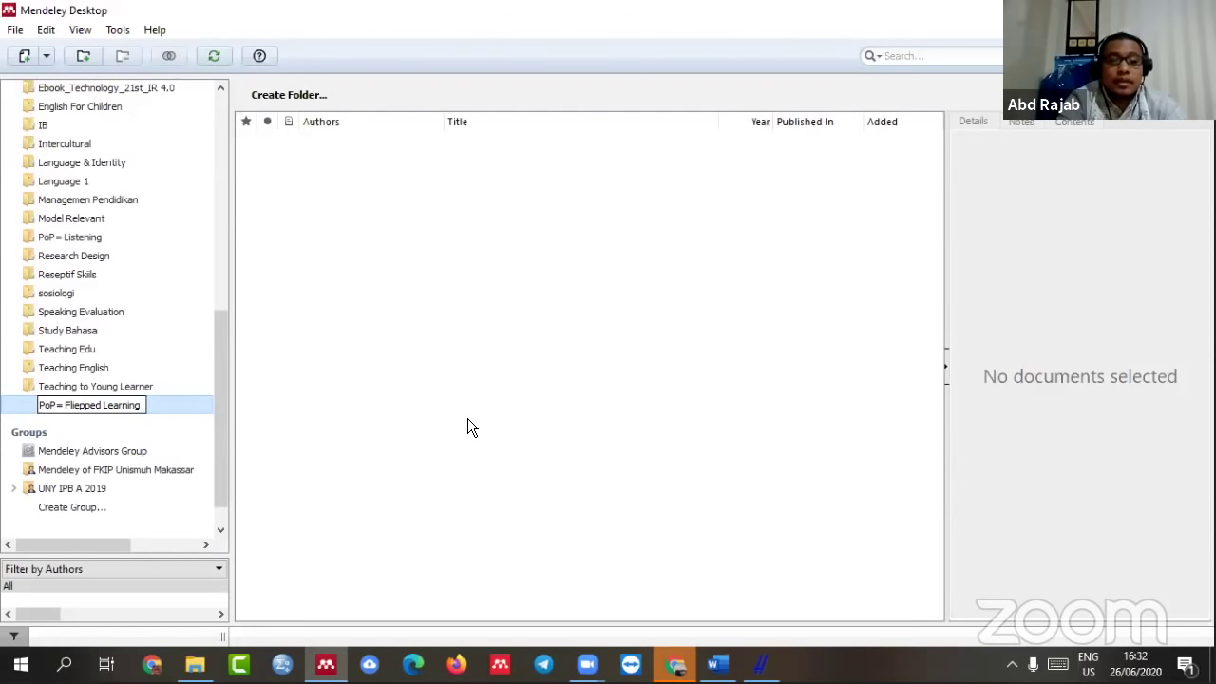
key("Return")
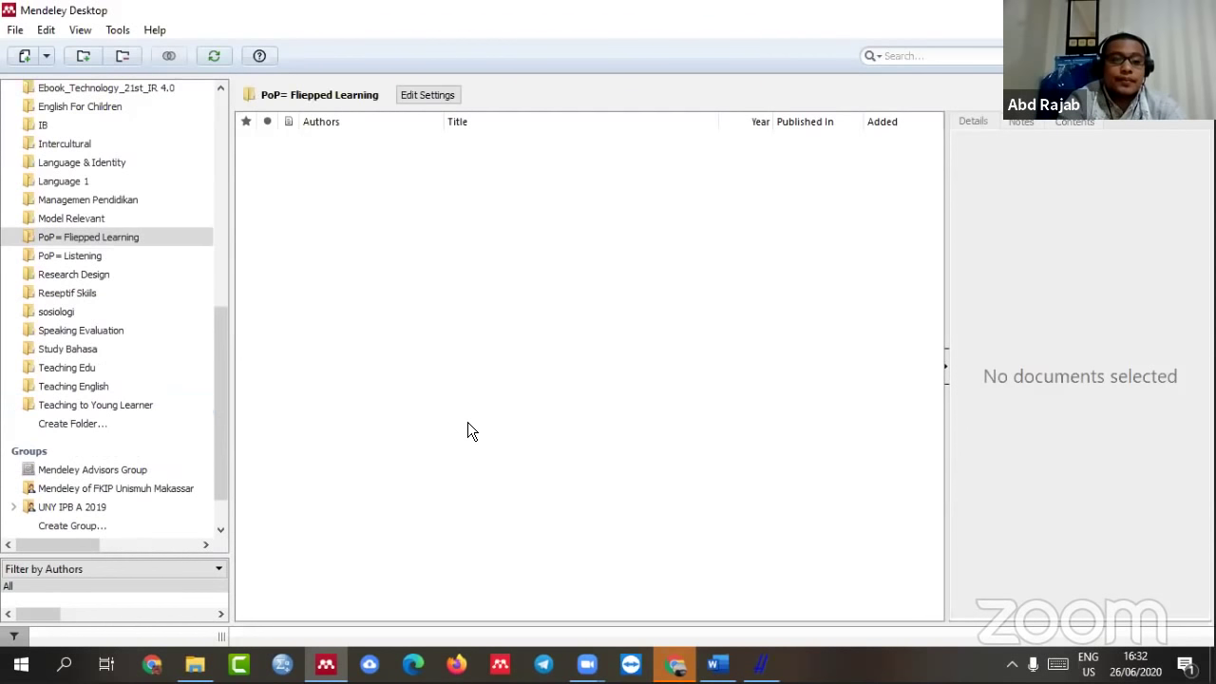
- Import PoPCitesff.ris from the Desktop into the "PoP= Fliepped Learning" folder and look through the added documents
right_click(373, 171)
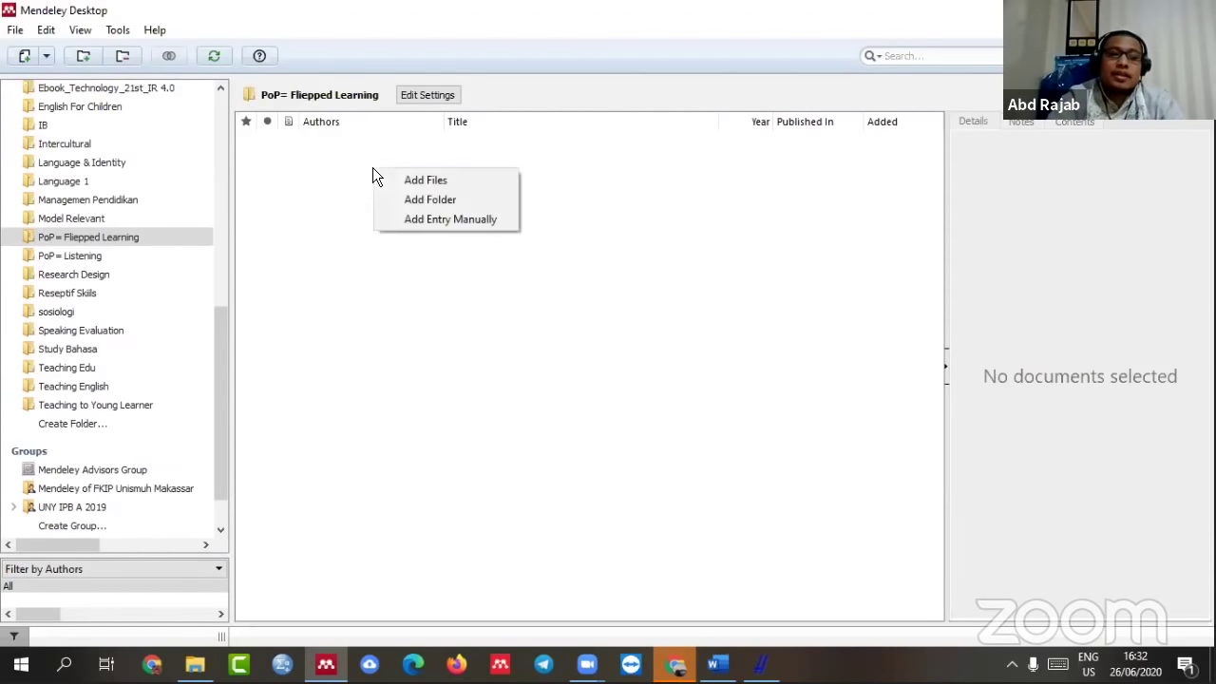
left_click(409, 180)
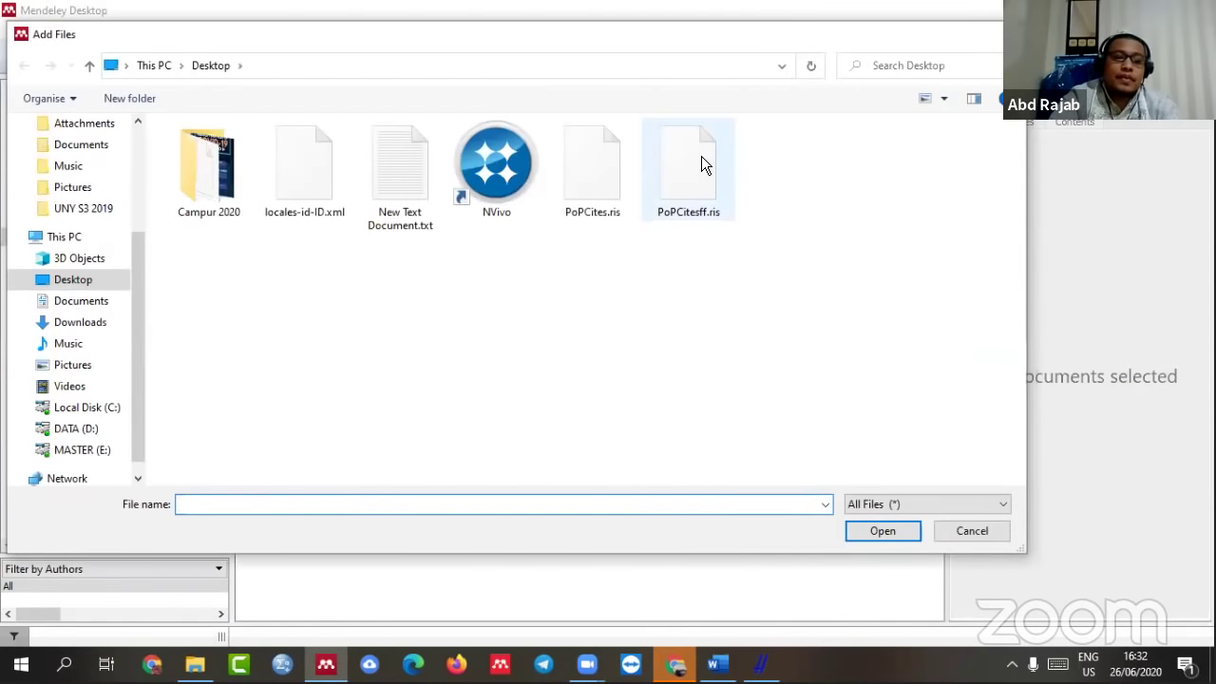
left_click(702, 158)
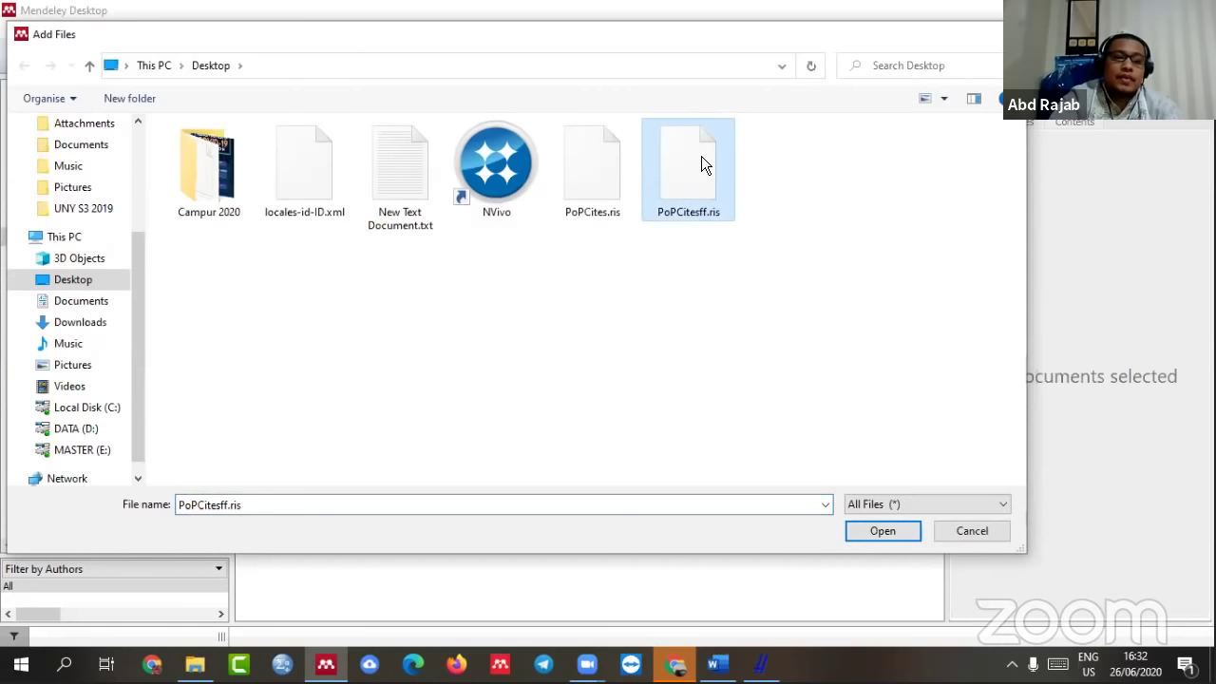
left_click(861, 532)
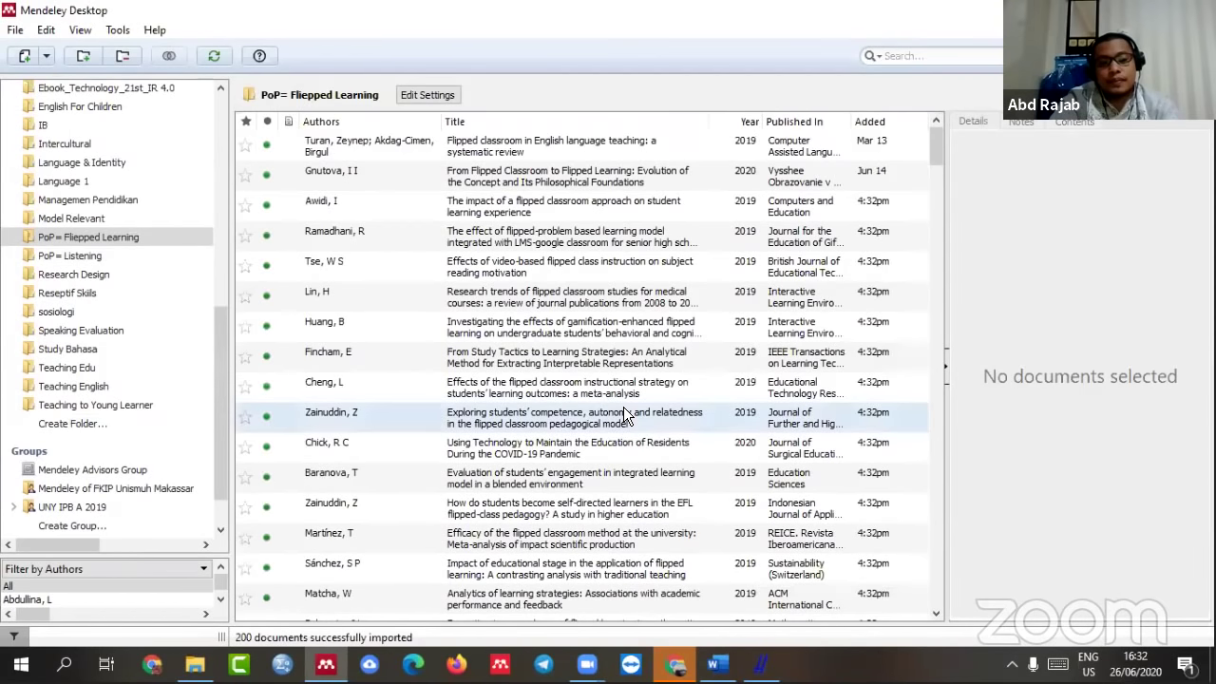
scroll(623, 407, "down", 15)
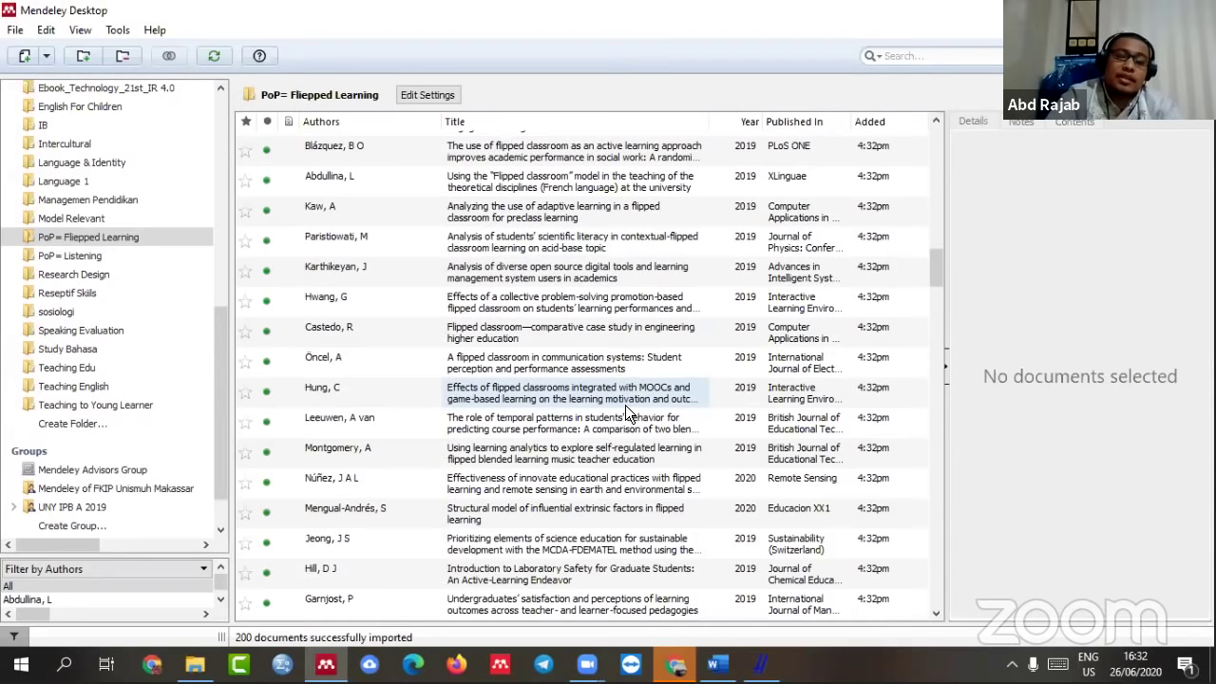
- Look through the documents in the "PoP= Fliepped Learning" and "PoP= Listening" folders, checking their authors, titles, years and publications
scroll(625, 405, "up", 15)
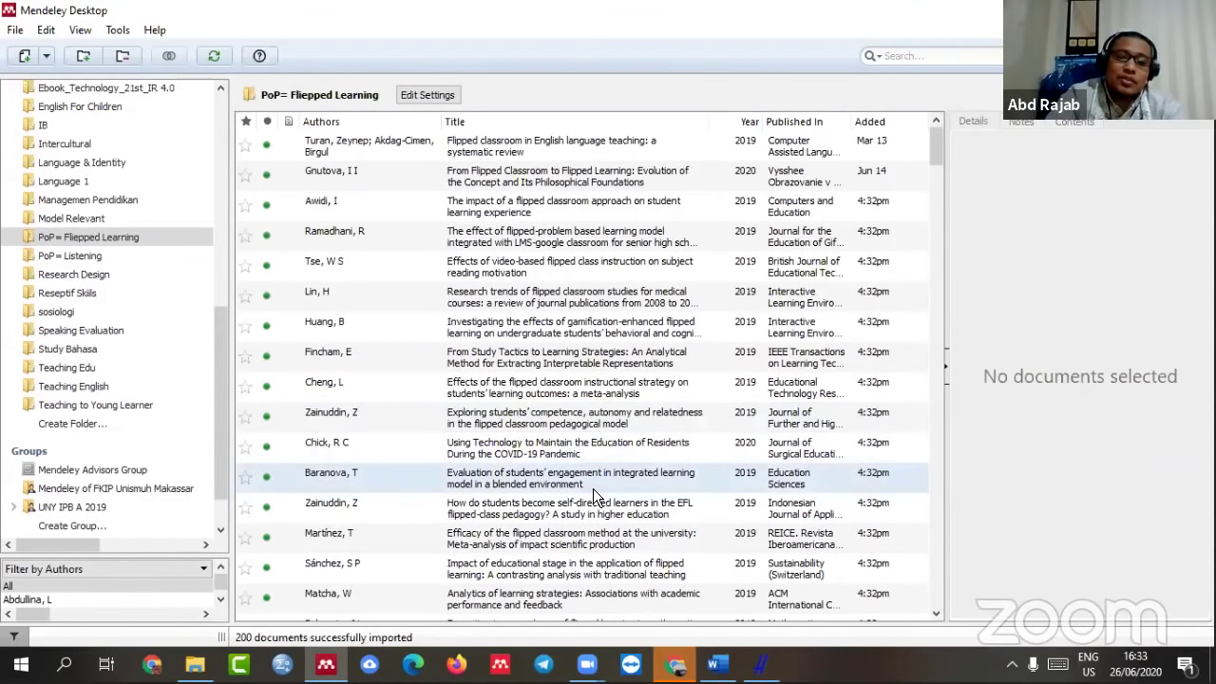
scroll(593, 488, "down", 8)
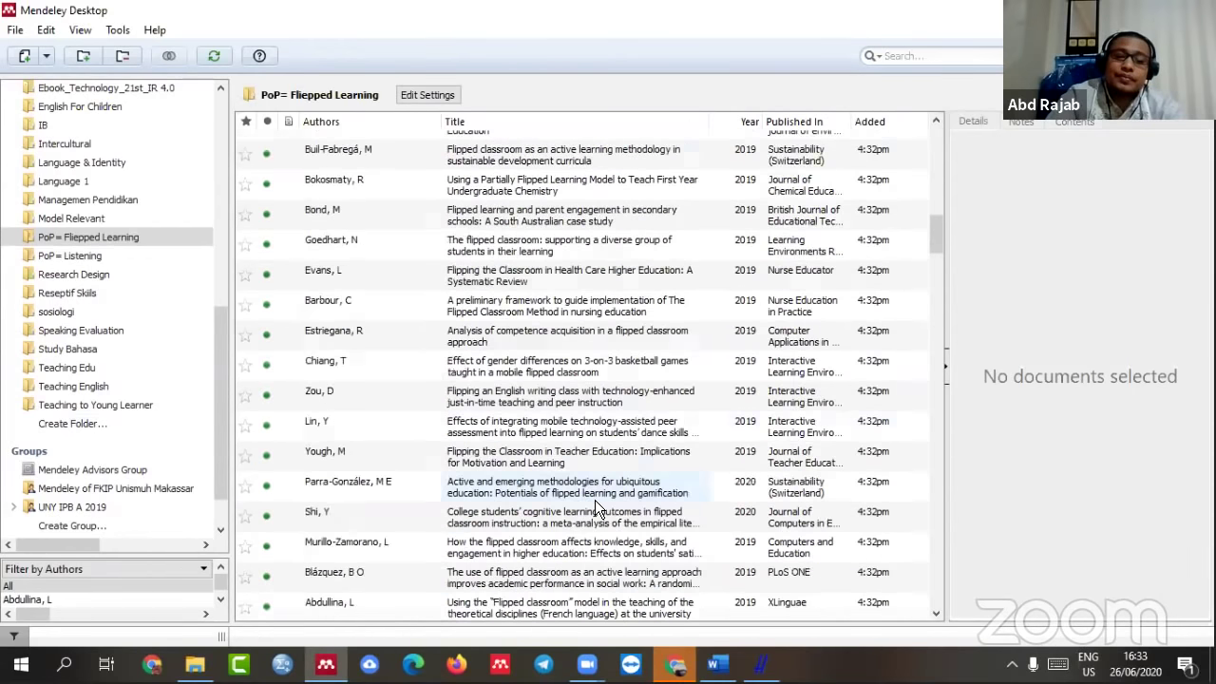
scroll(594, 500, "down", 10)
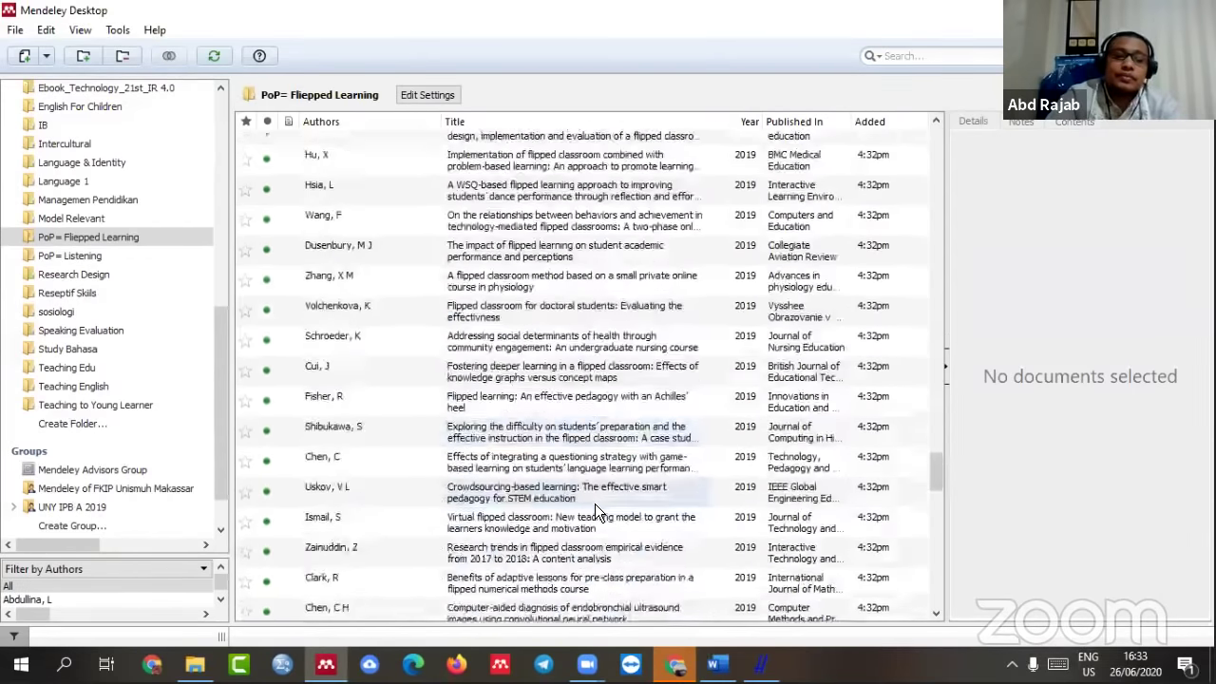
scroll(594, 506, "up", 15)
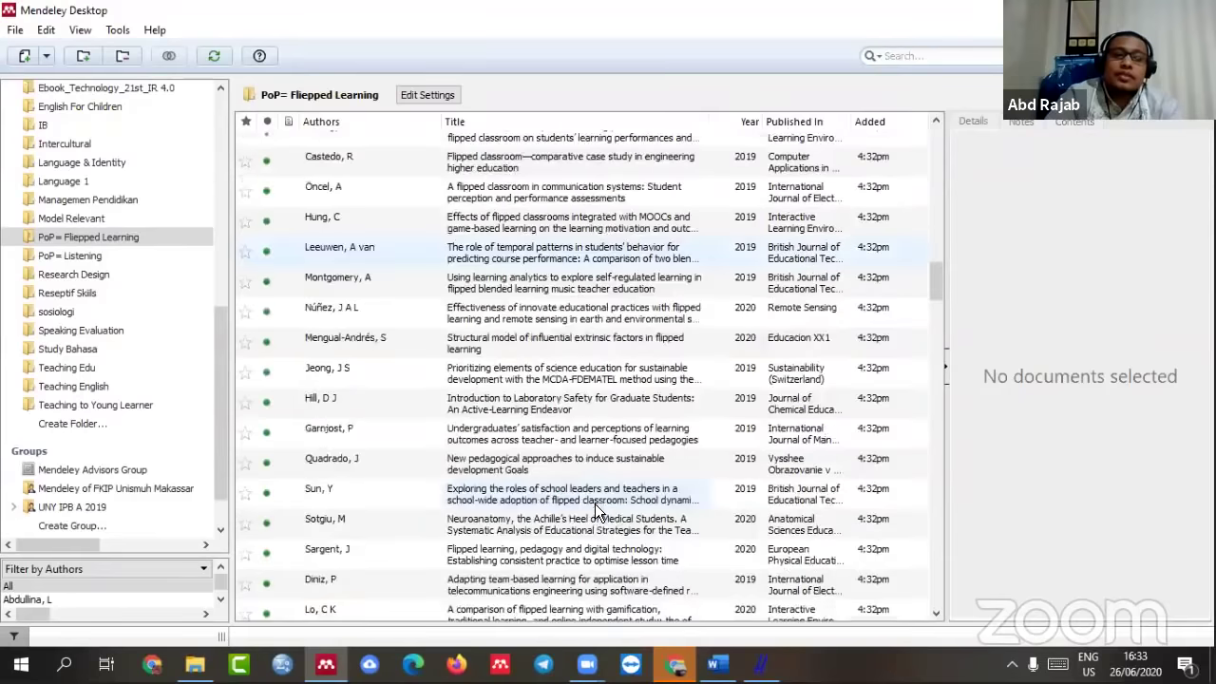
scroll(595, 503, "up", 10)
left_click(93, 257)
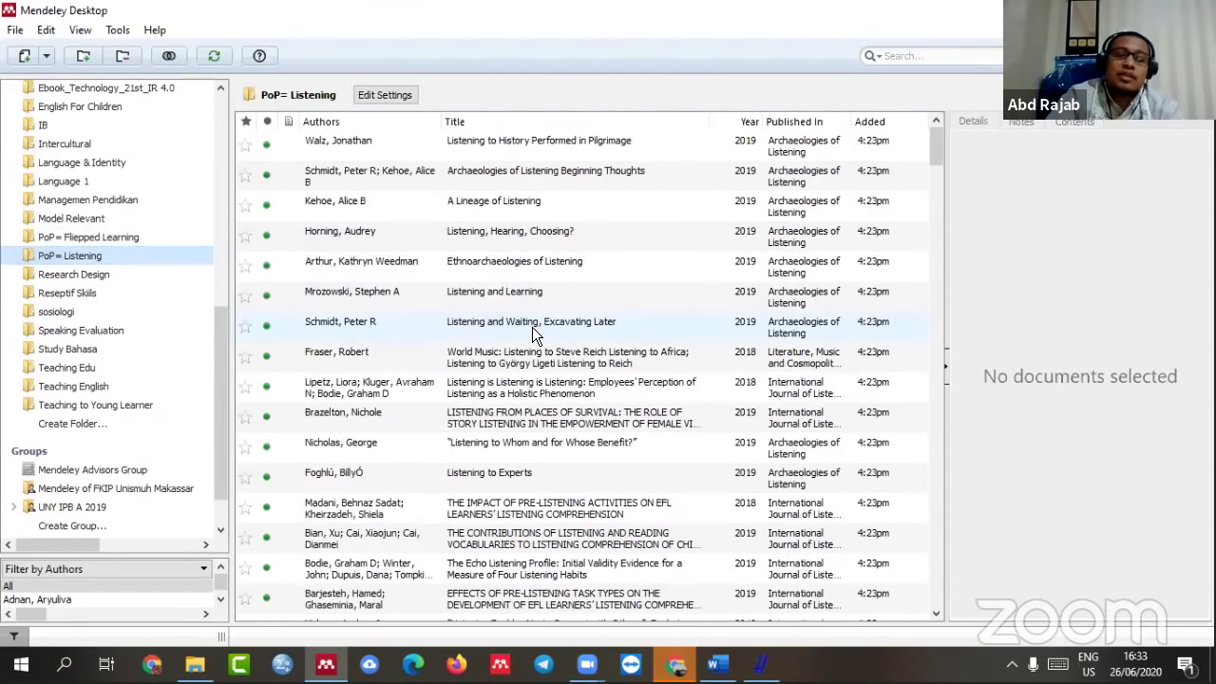
scroll(532, 327, "down", 12)
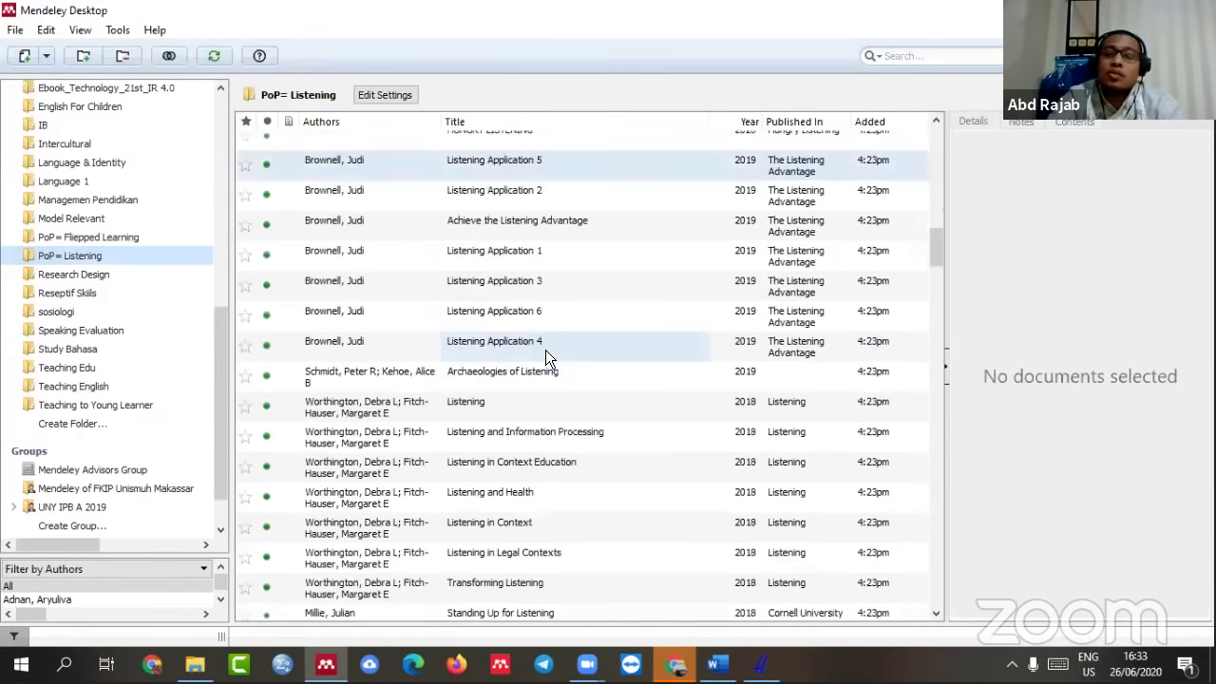
scroll(545, 349, "down", 20)
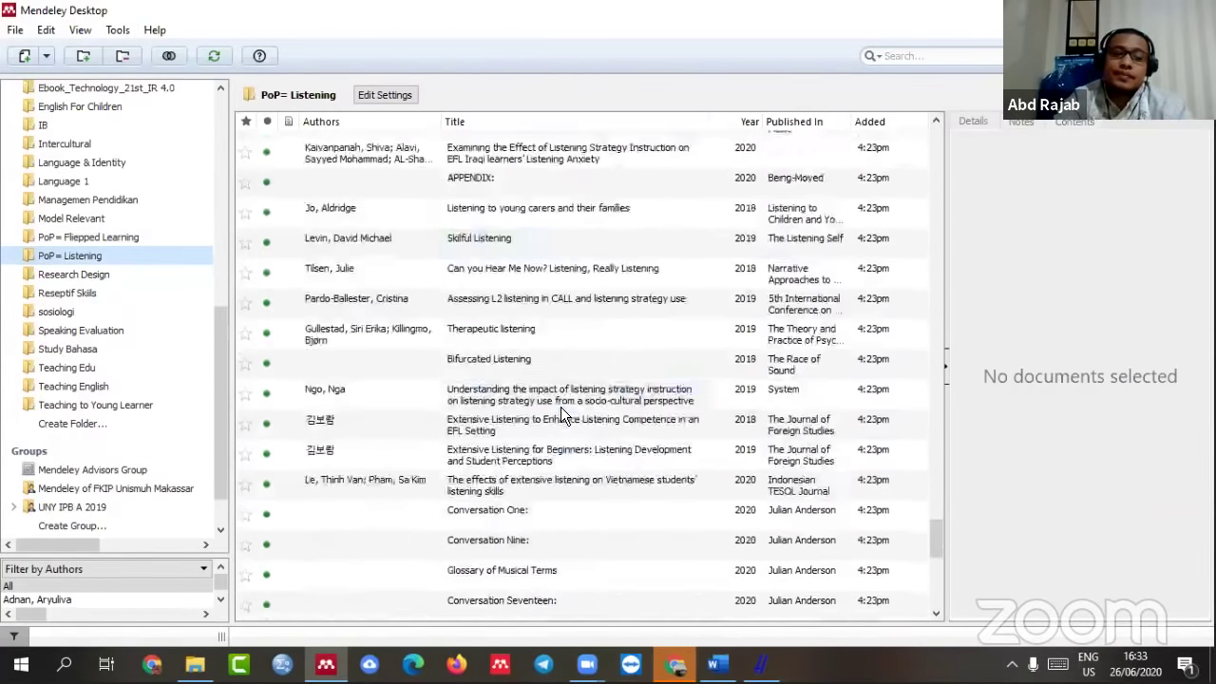
scroll(561, 410, "down", 5)
scroll(561, 411, "up", 8)
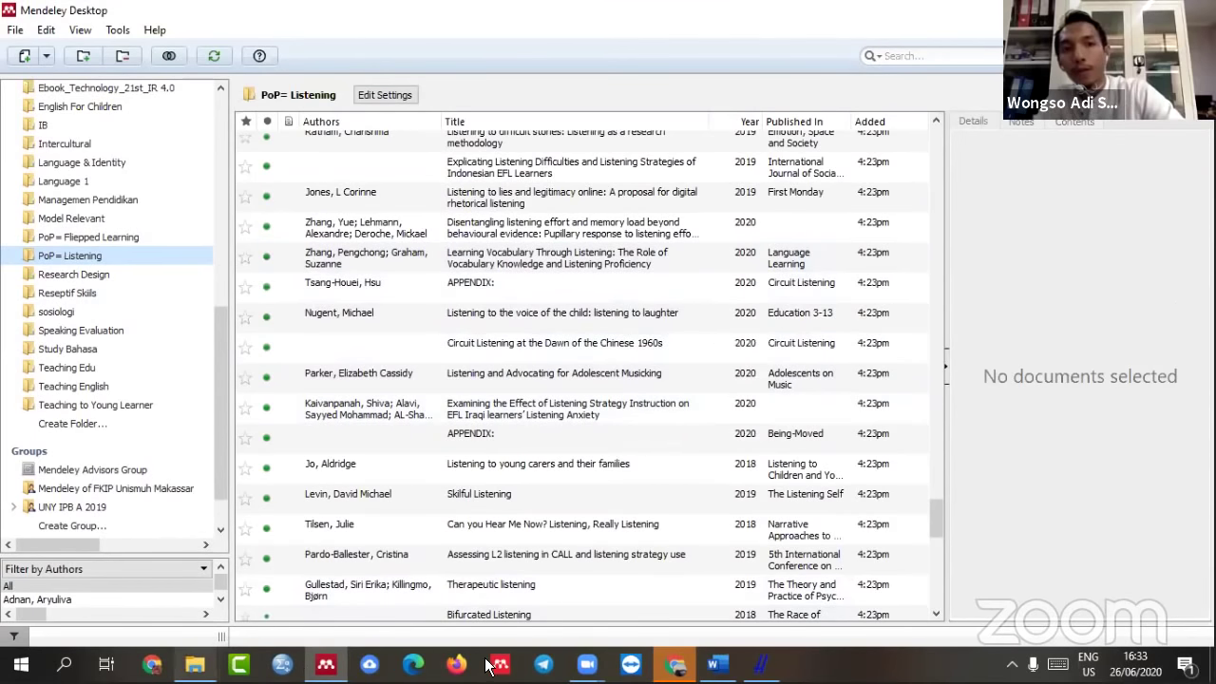
- Switch to Zoom and stop sharing the screen
left_click(588, 664)
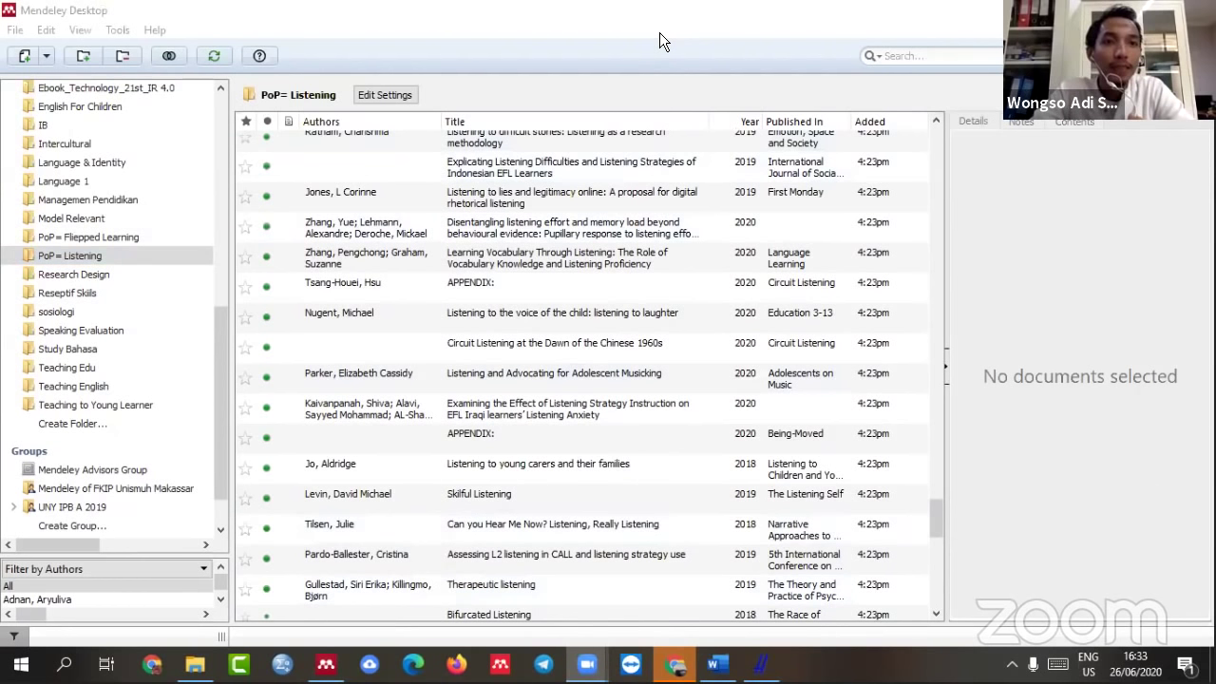
left_click(660, 32)
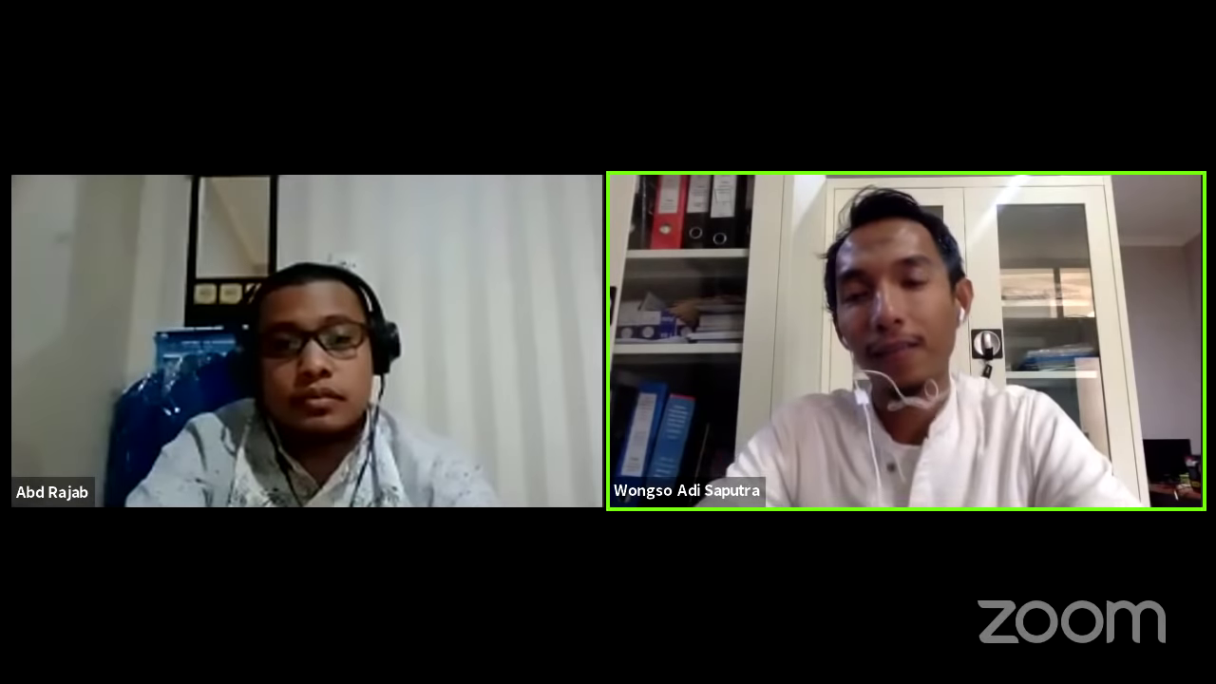